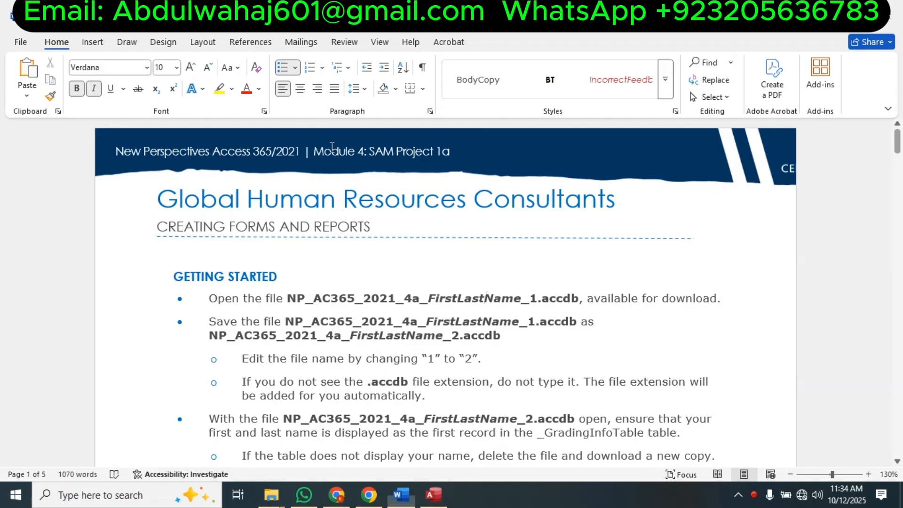
Highlight the title "Global Human Resources Consultants" in yellow in the instruction document.
{"action": "left_click_drag", "start_coordinate": [314, 152], "coordinate": [462, 158]}
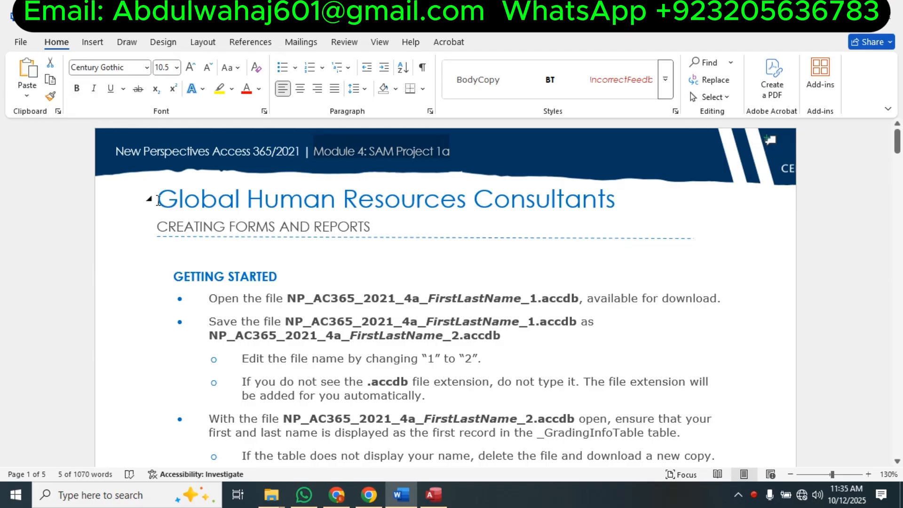
{"action": "left_click_drag", "start_coordinate": [158, 200], "coordinate": [615, 212]}
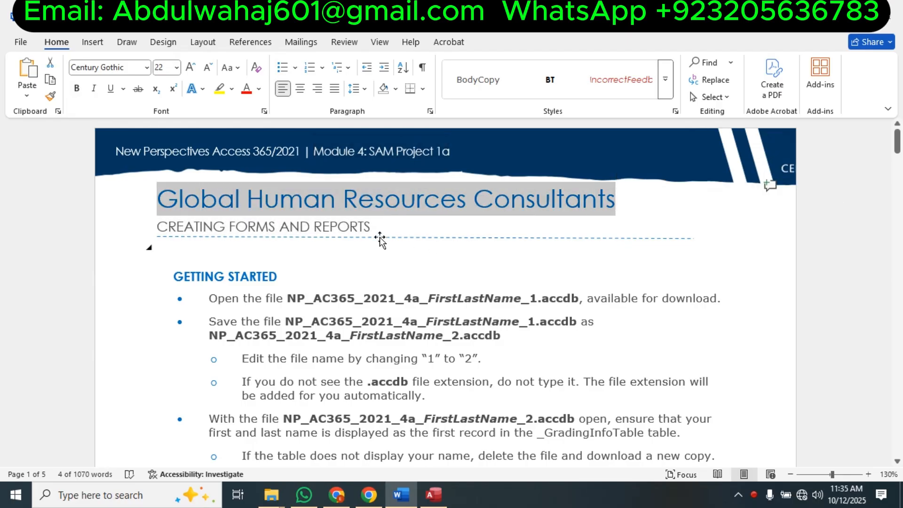
{"action": "left_click", "coordinate": [219, 88]}
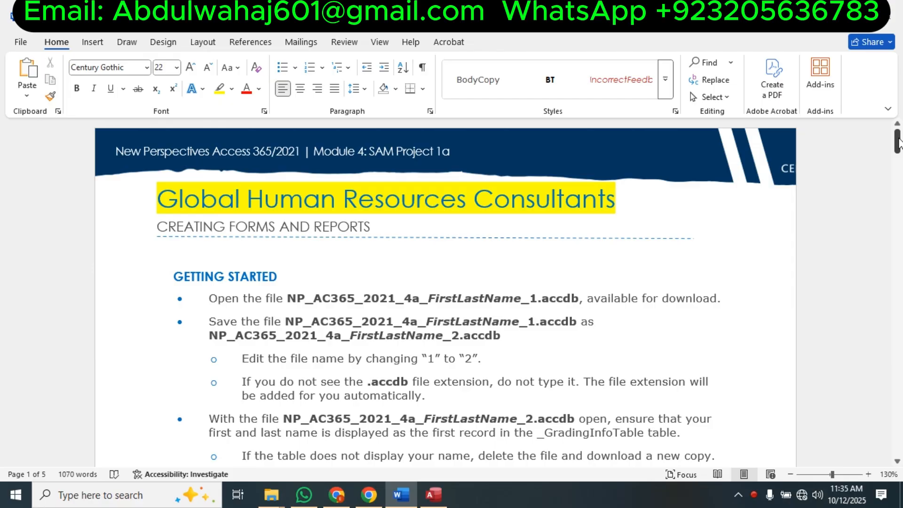
Highlight the opening sentence of project step 1, about viewing records and preparing reports, in yellow.
{"action": "left_click_drag", "start_coordinate": [899, 141], "coordinate": [900, 159]}
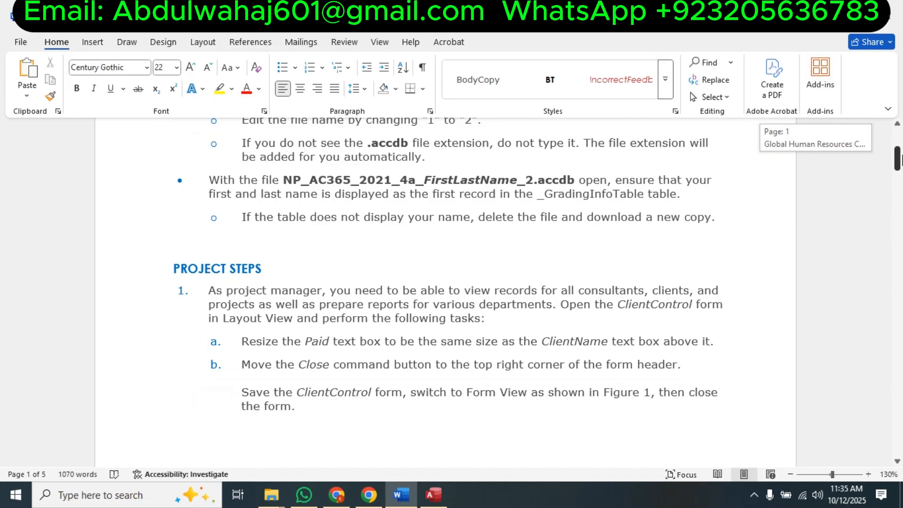
{"action": "left_click_drag", "start_coordinate": [899, 159], "coordinate": [900, 161]}
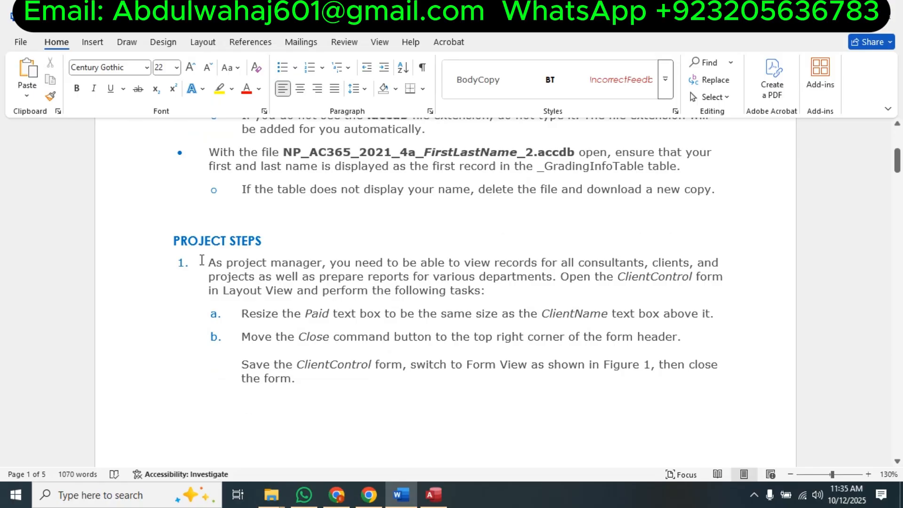
{"action": "left_click_drag", "start_coordinate": [201, 260], "coordinate": [552, 278]}
{"action": "left_click", "coordinate": [218, 89]}
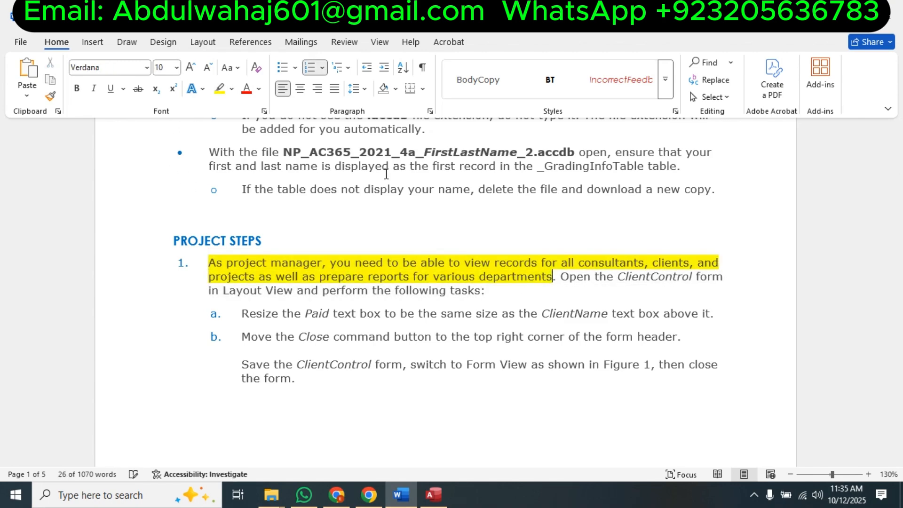
Select the second sentence of project step 1, then switch to Access and open the ClientControl form in Layout View.
{"action": "left_click", "coordinate": [608, 290]}
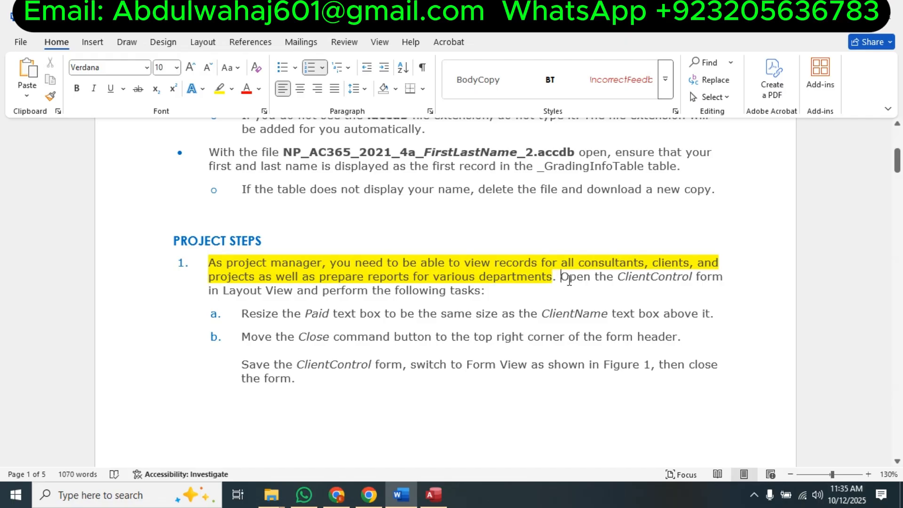
{"action": "left_click_drag", "start_coordinate": [569, 281], "coordinate": [575, 285]}
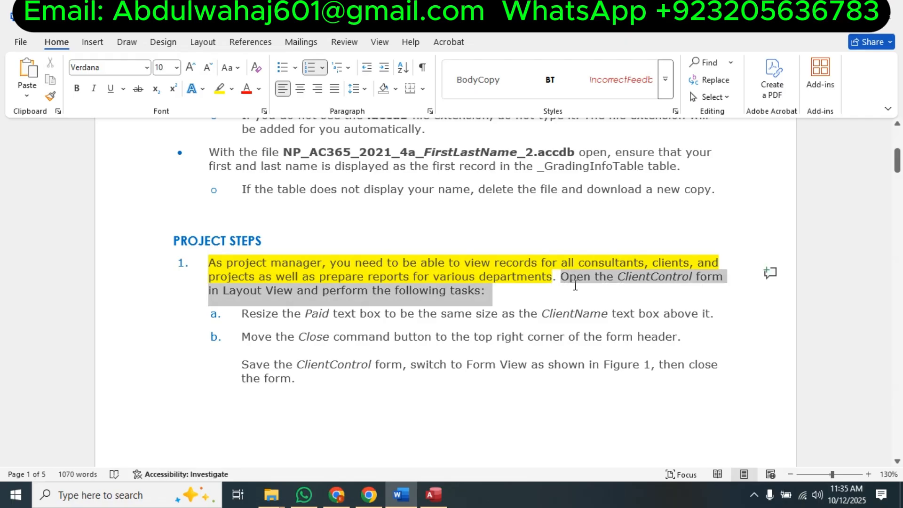
{"action": "left_click", "coordinate": [433, 495]}
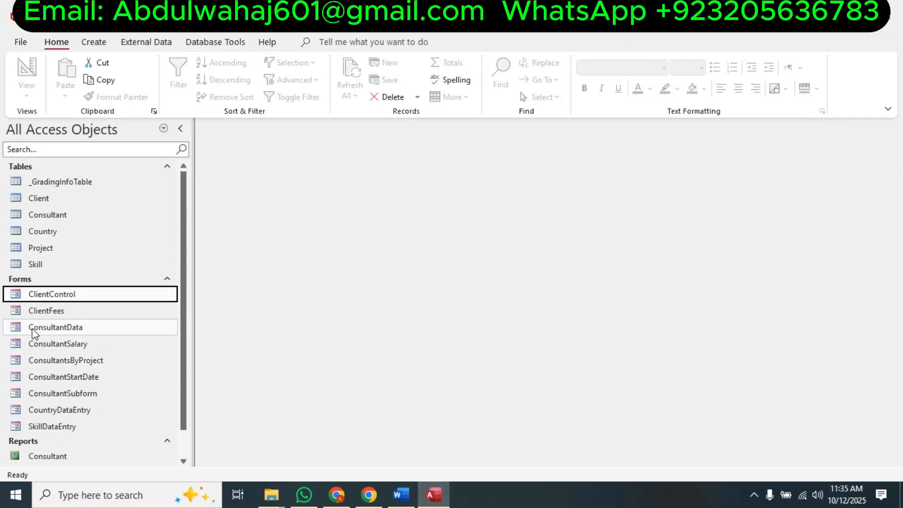
{"action": "right_click", "coordinate": [45, 295]}
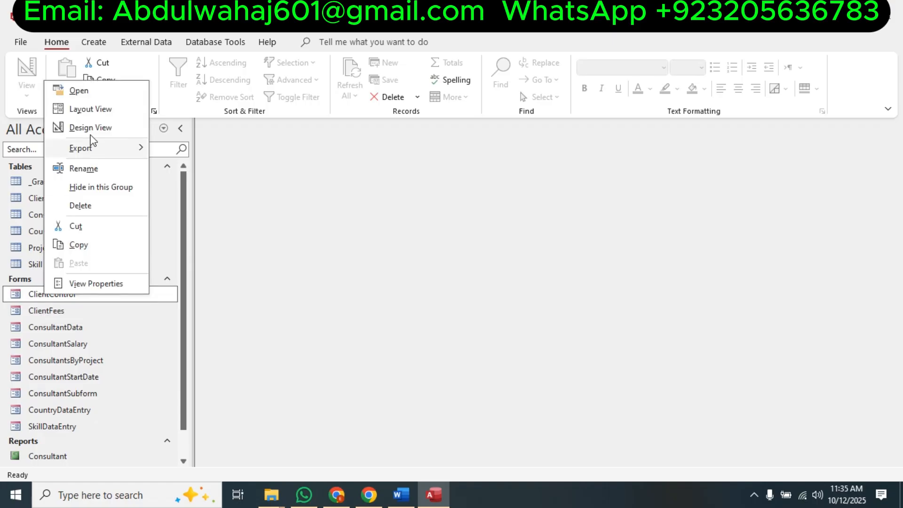
{"action": "left_click", "coordinate": [92, 108]}
Switch to Word and highlight the step 1 sentence about opening the ClientControl form in Layout View in yellow.
{"action": "left_click", "coordinate": [401, 494]}
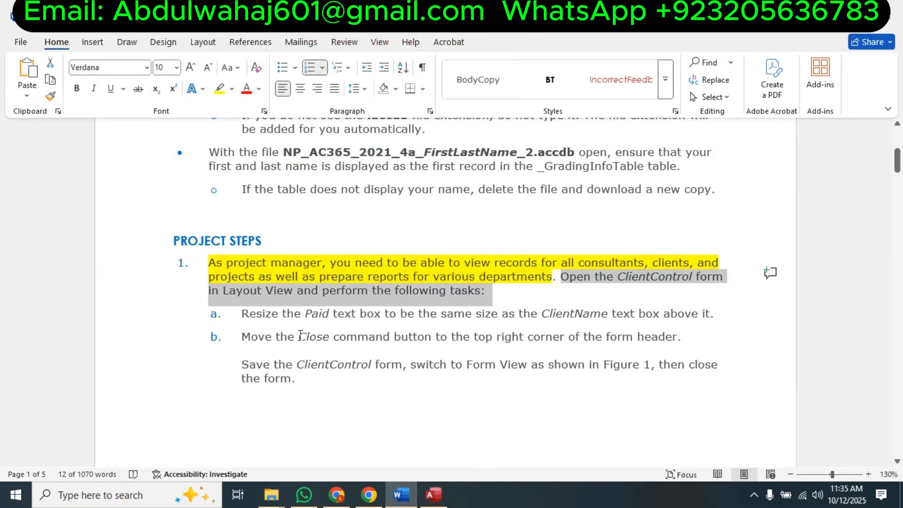
{"action": "left_click", "coordinate": [219, 88]}
{"action": "key", "text": "Right"}
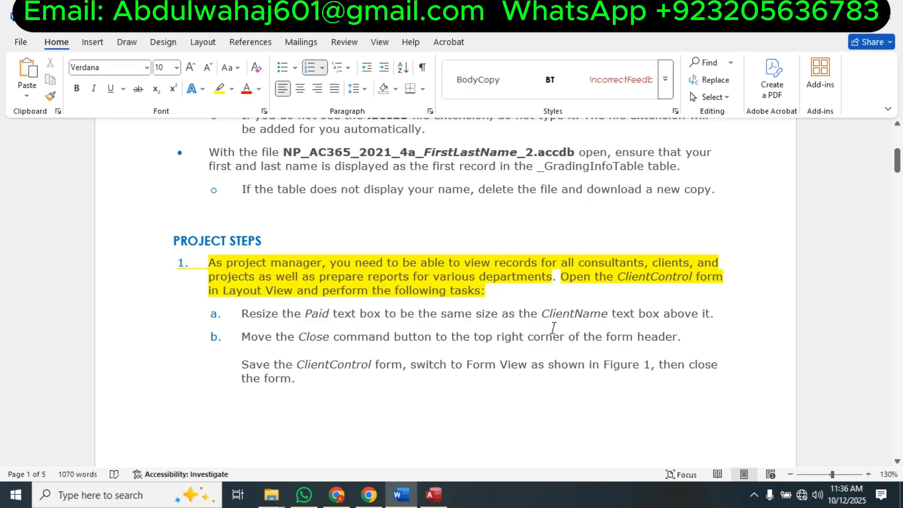
Switch to Access and narrow the Paid text box on the ClientControl form to the width of the Client Name text box.
{"action": "left_click", "coordinate": [433, 495]}
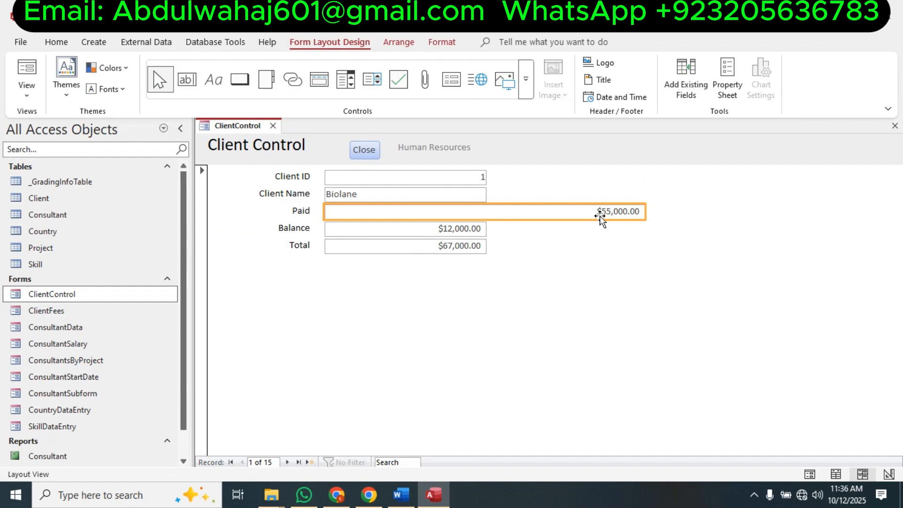
{"action": "left_click", "coordinate": [295, 176]}
{"action": "left_click", "coordinate": [295, 192]}
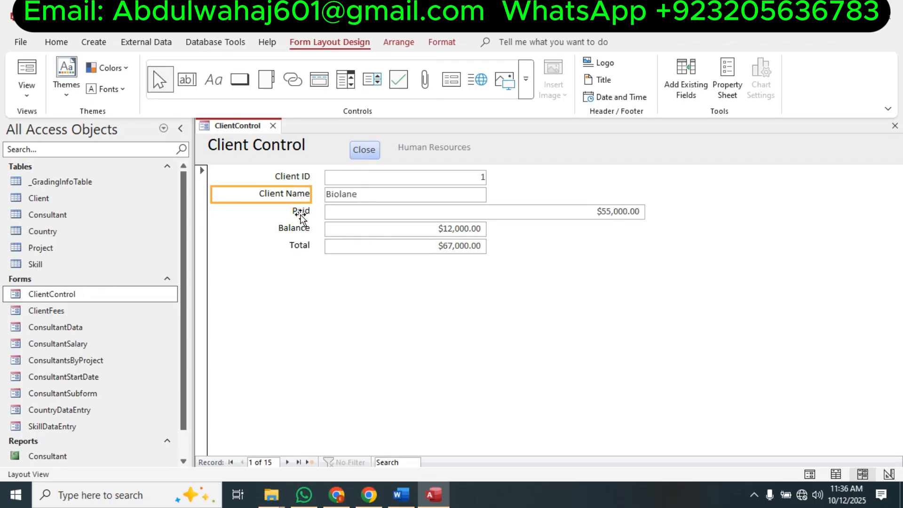
{"action": "left_click", "coordinate": [302, 213]}
{"action": "left_click", "coordinate": [351, 216]}
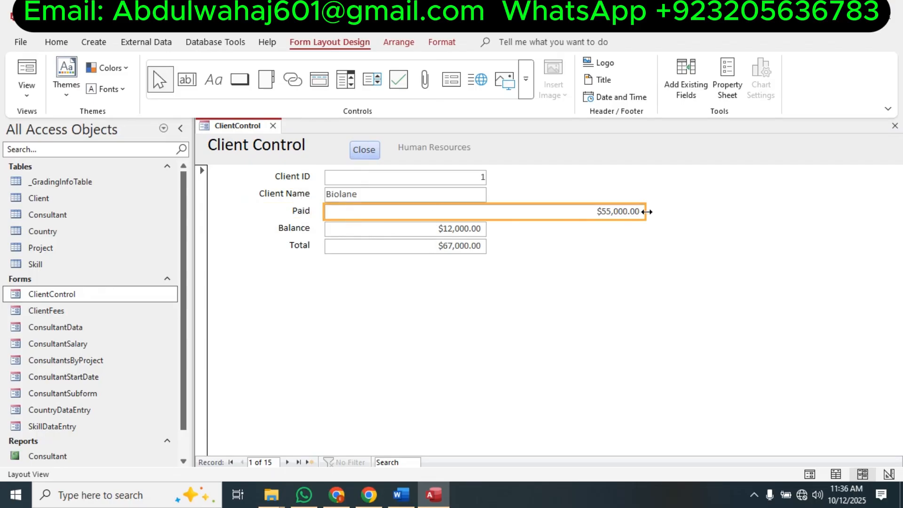
{"action": "left_click_drag", "start_coordinate": [647, 212], "coordinate": [490, 209]}
{"action": "left_click", "coordinate": [530, 272]}
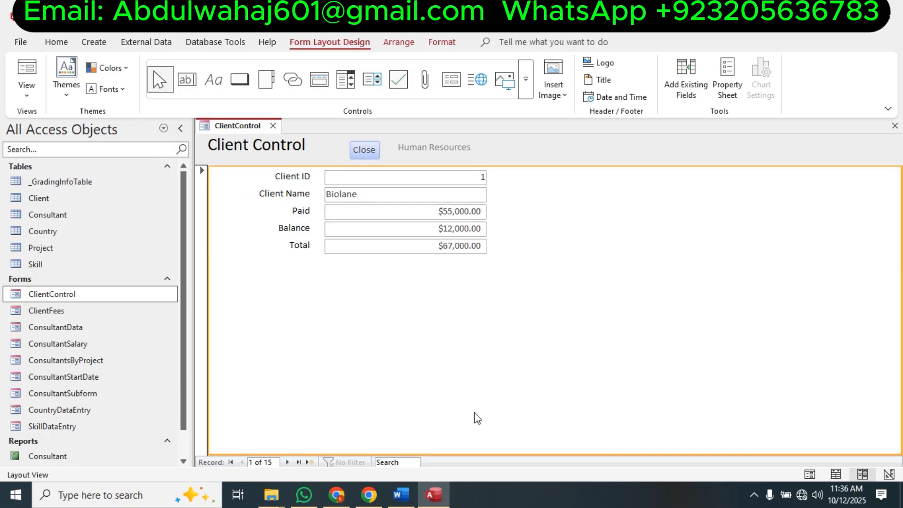
Switch to Word and highlight step 1a, about resizing the Paid text box, in yellow.
{"action": "left_click", "coordinate": [401, 494]}
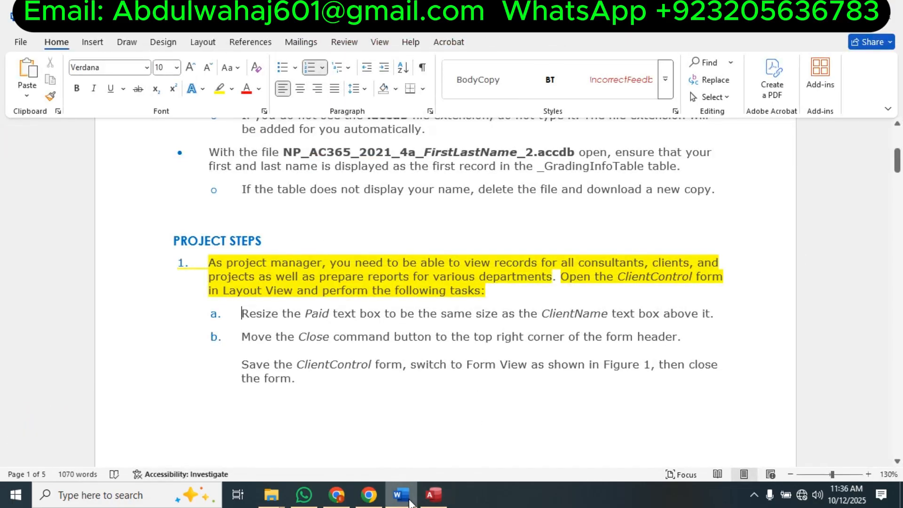
{"action": "triple_click", "coordinate": [593, 315]}
{"action": "left_click", "coordinate": [652, 288]}
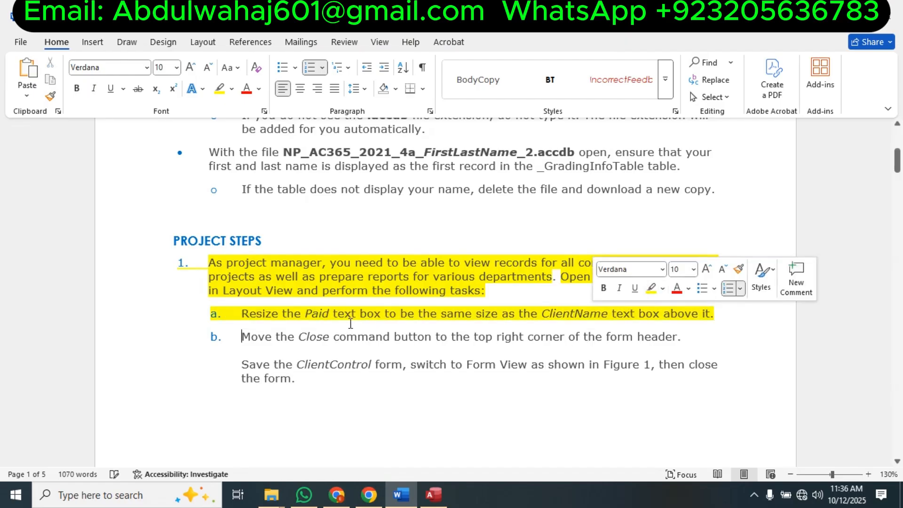
Select the step 1b instruction, then switch to Access and move the Close command button to the top right corner of the form header.
{"action": "left_click_drag", "start_coordinate": [241, 337], "coordinate": [681, 338]}
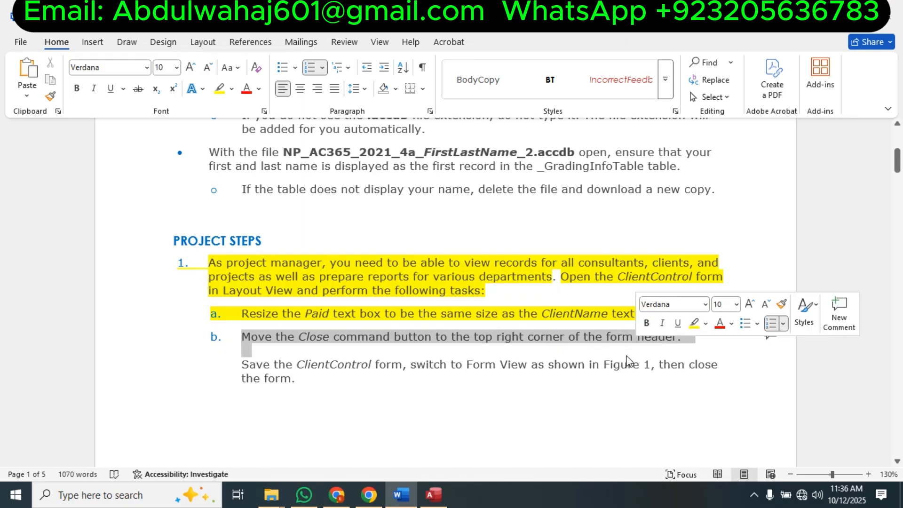
{"action": "left_click", "coordinate": [433, 495]}
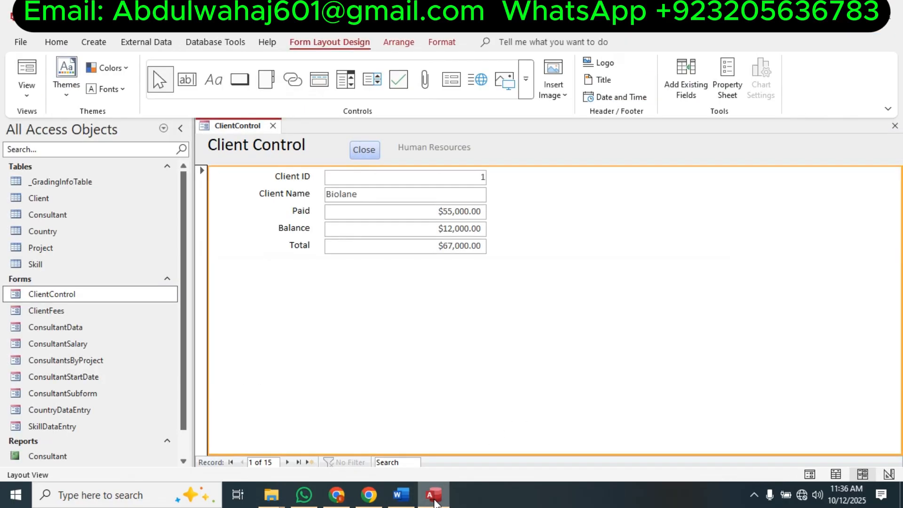
{"action": "left_click_drag", "start_coordinate": [371, 160], "coordinate": [873, 153]}
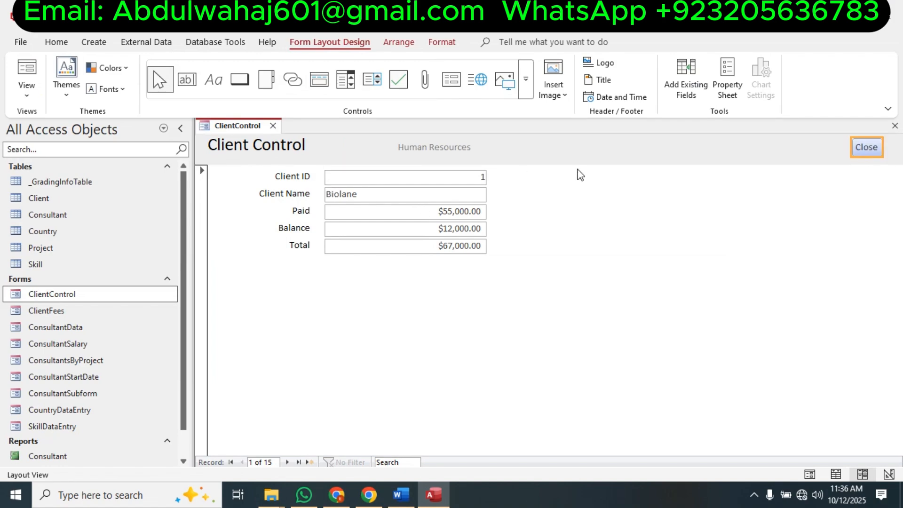
Switch to Word and highlight step 1b, about moving the Close command button, in yellow.
{"action": "left_click", "coordinate": [402, 495]}
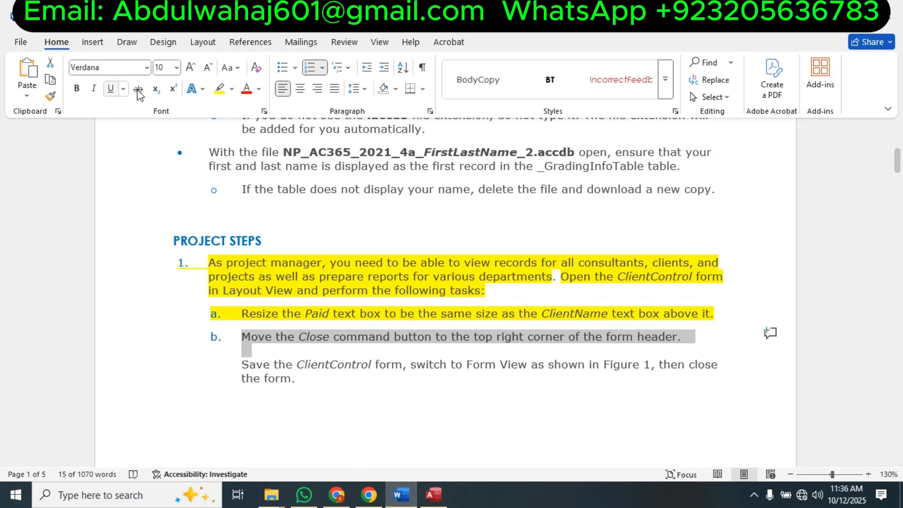
{"action": "left_click", "coordinate": [219, 89]}
{"action": "left_click", "coordinate": [258, 363]}
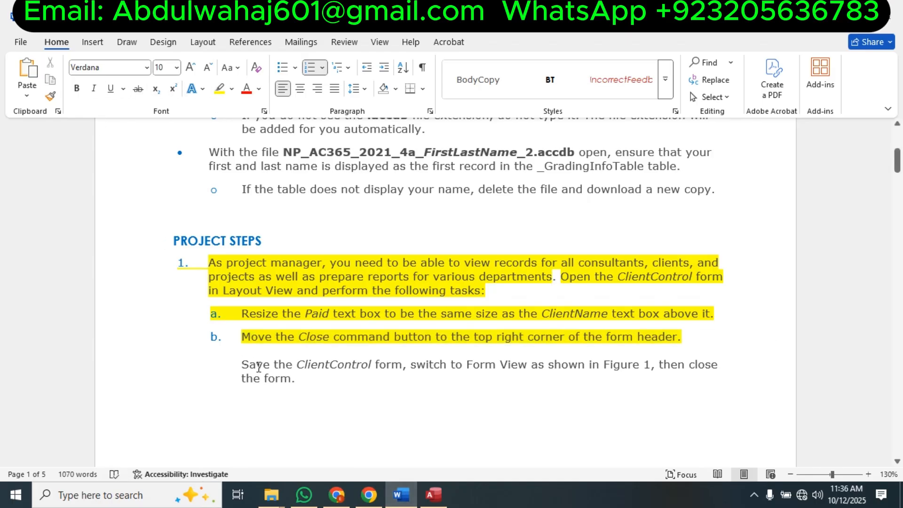
Select the closing instruction of step 1, then switch to Access and display the ClientControl form in Form View.
{"action": "left_click_drag", "start_coordinate": [258, 367], "coordinate": [329, 383]}
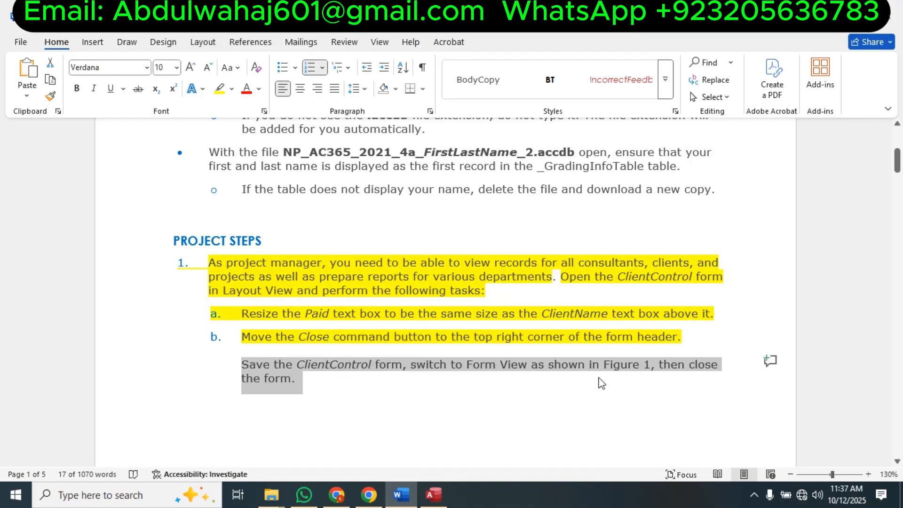
{"action": "scroll", "coordinate": [490, 397], "scroll_direction": "down", "scroll_amount": 10}
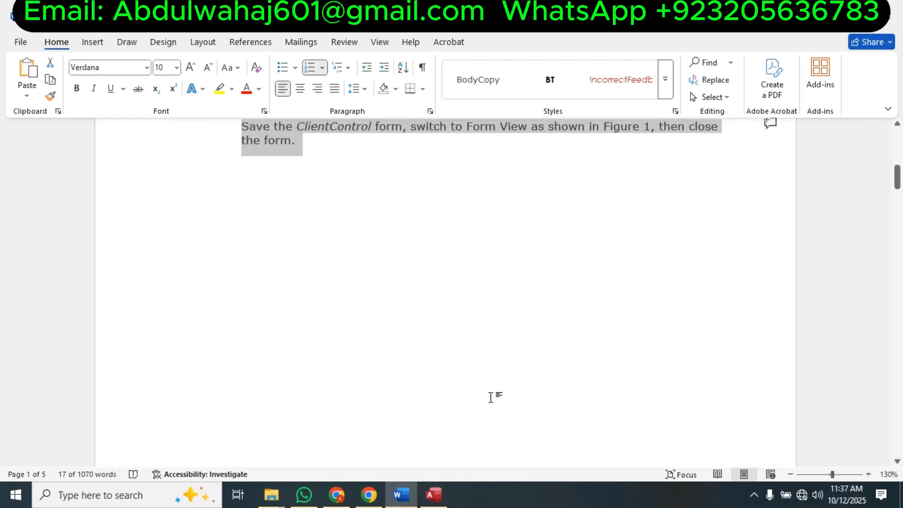
{"action": "left_click", "coordinate": [433, 495]}
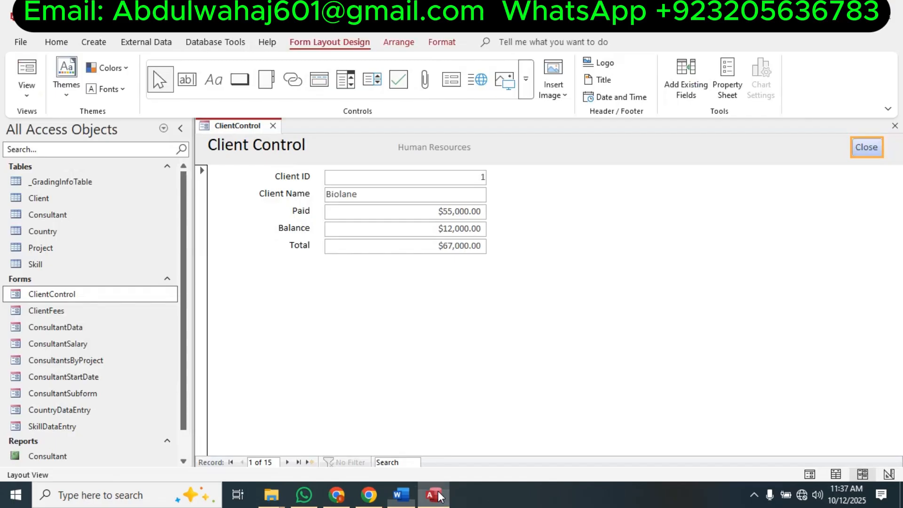
{"action": "right_click", "coordinate": [239, 126]}
{"action": "key", "text": "Escape"}
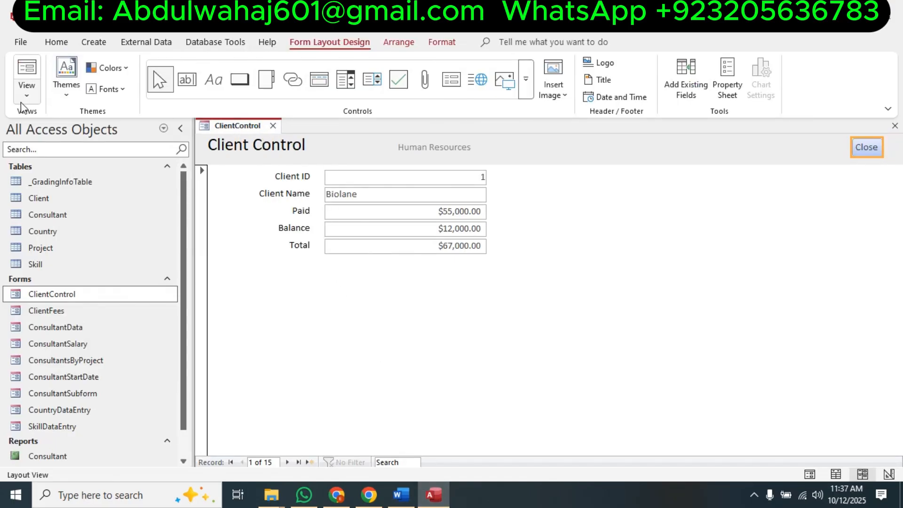
{"action": "left_click", "coordinate": [27, 89]}
{"action": "left_click", "coordinate": [38, 120]}
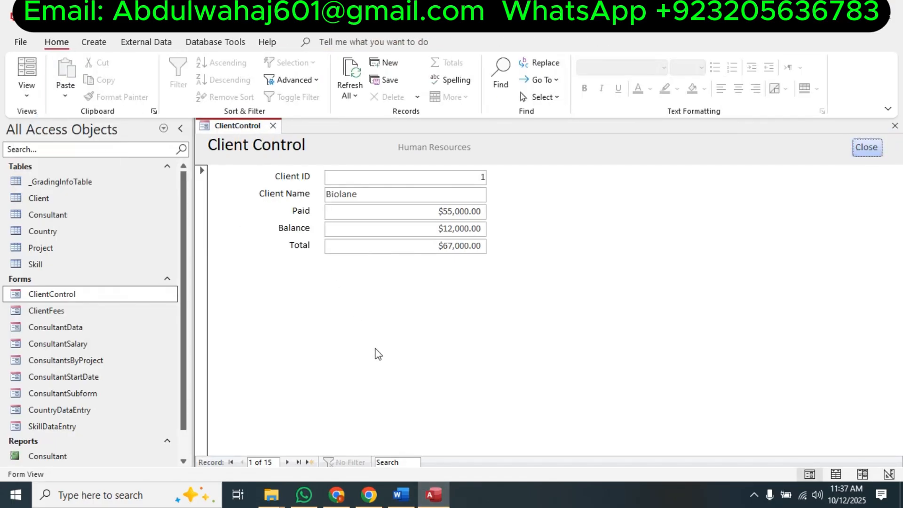
Compare the form with Figure 1 in Word, then move the Close button slightly lower in the form header in Layout View.
{"action": "left_click", "coordinate": [401, 497]}
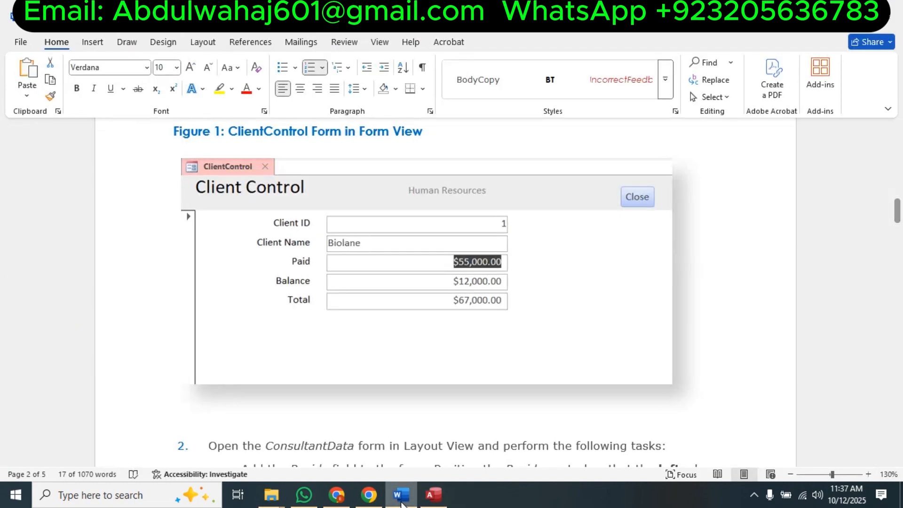
{"action": "left_click", "coordinate": [401, 498]}
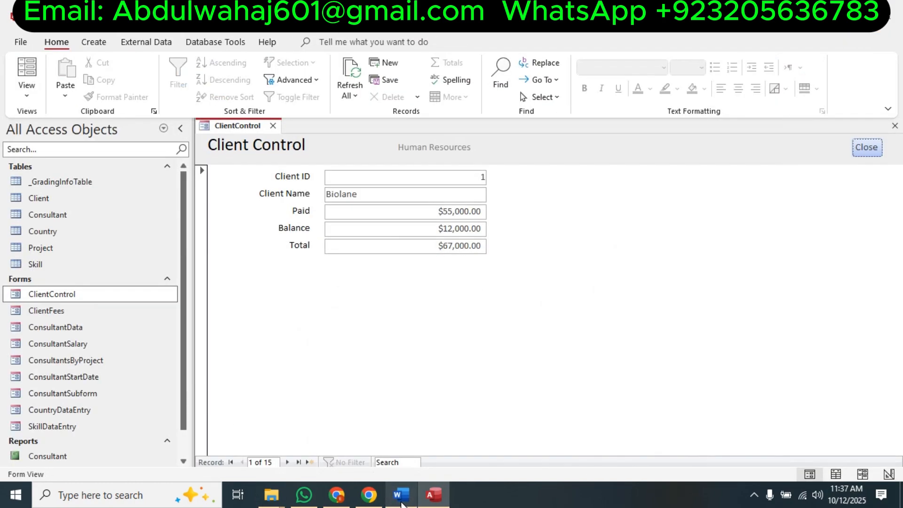
{"action": "left_click", "coordinate": [403, 502]}
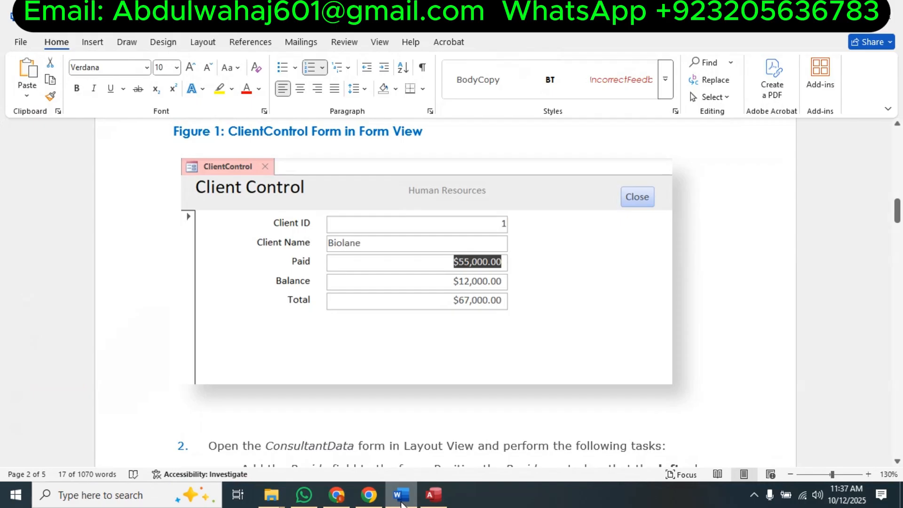
{"action": "left_click", "coordinate": [402, 502]}
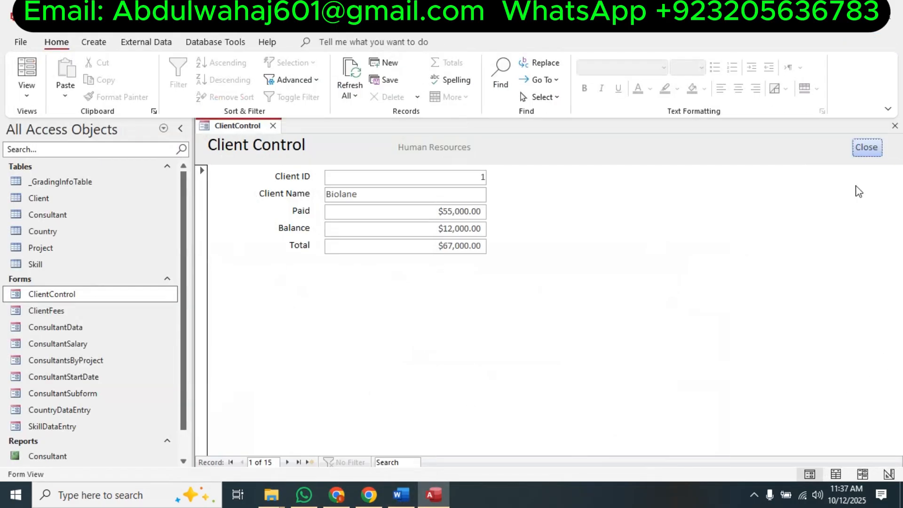
{"action": "left_click", "coordinate": [27, 89]}
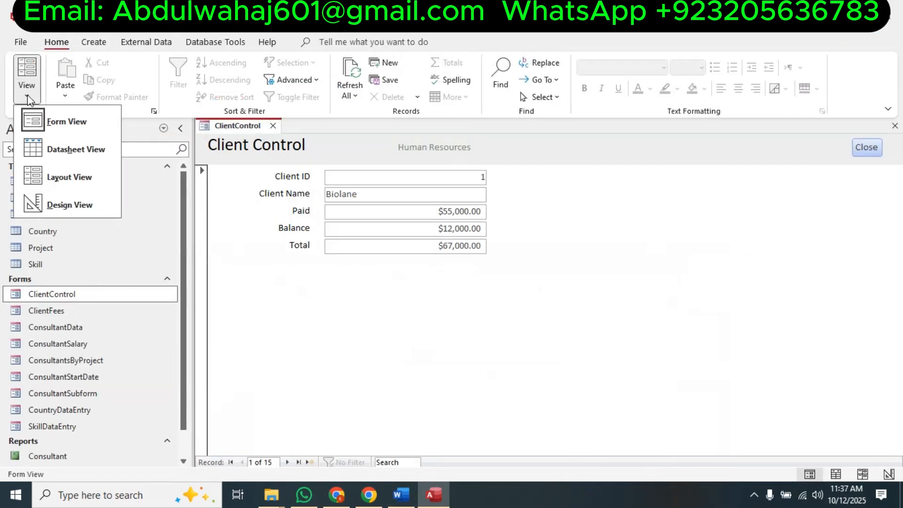
{"action": "left_click", "coordinate": [64, 177]}
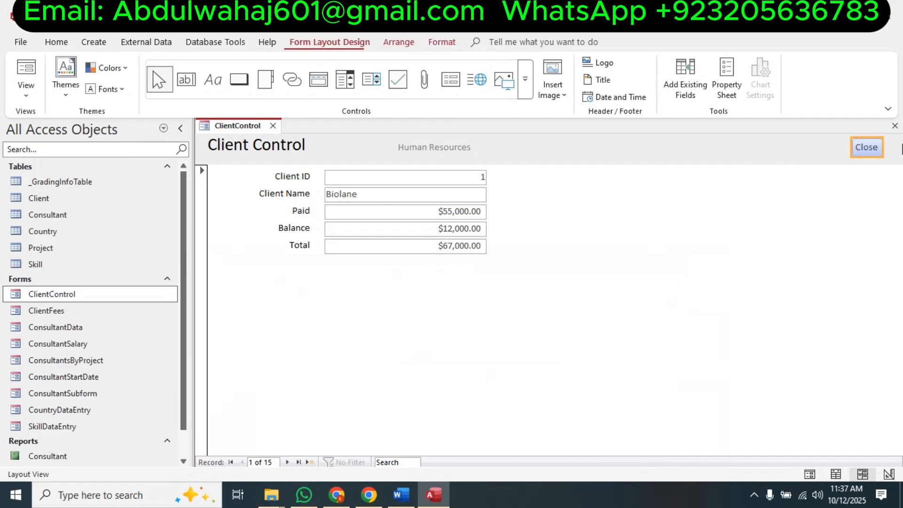
{"action": "left_click", "coordinate": [875, 154]}
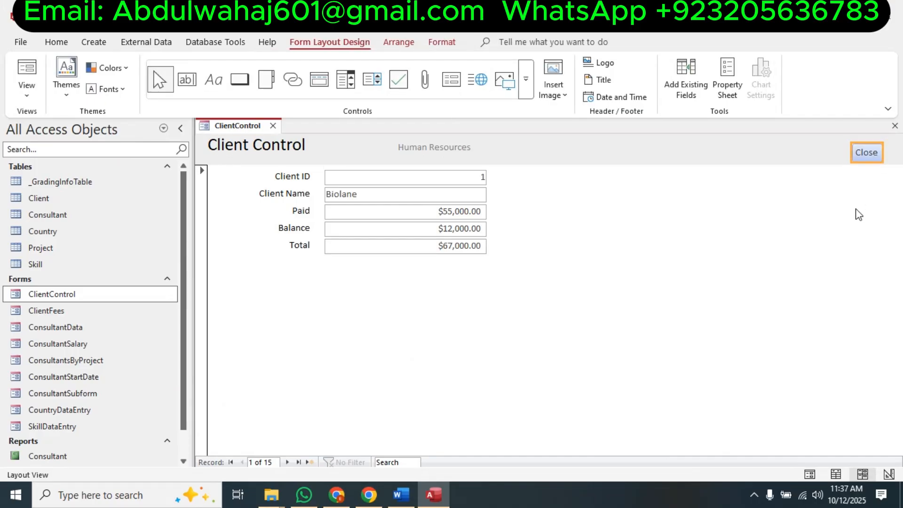
Compare the form with Figure 1 in Word again, then move the Close button slightly higher in the ClientControl form header in Access.
{"action": "left_click", "coordinate": [847, 220]}
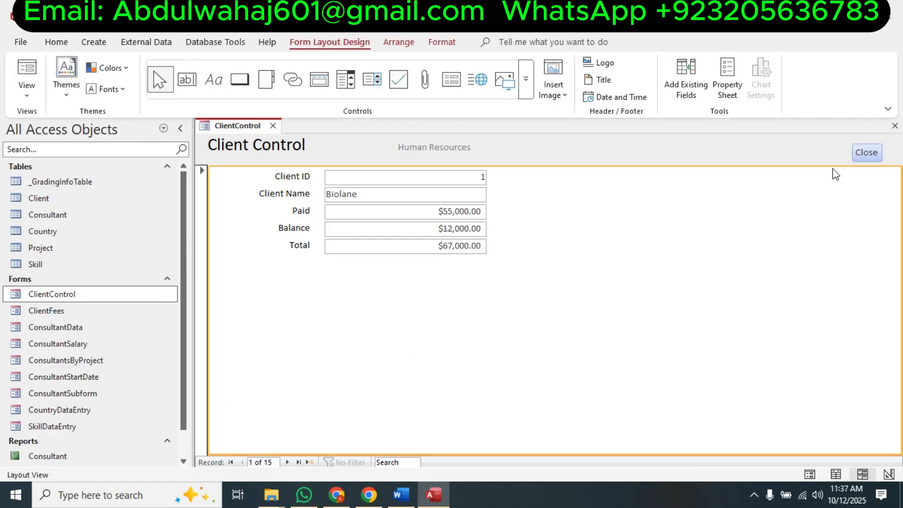
{"action": "left_click", "coordinate": [402, 495]}
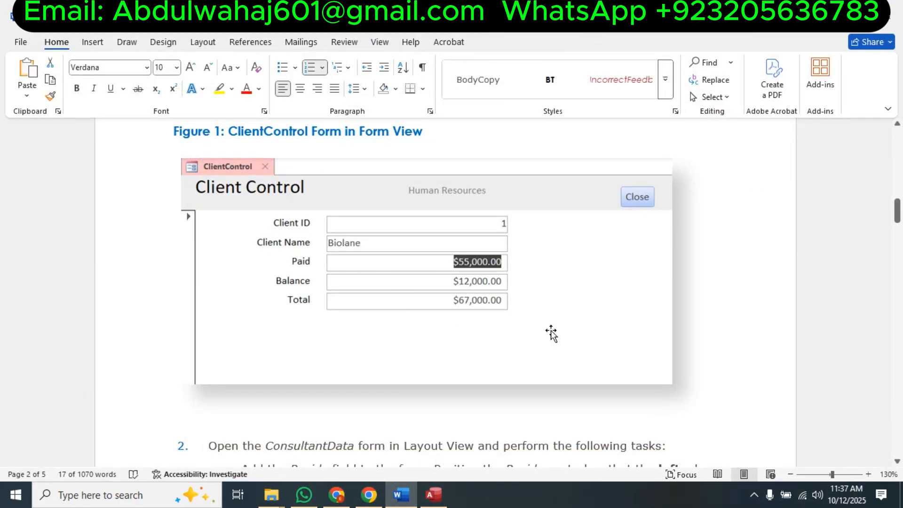
{"action": "left_click", "coordinate": [432, 495]}
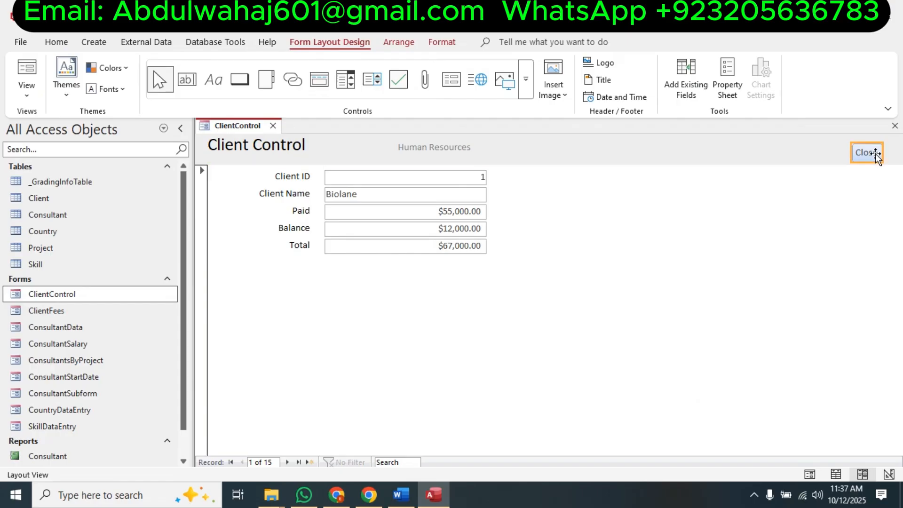
{"action": "left_click", "coordinate": [878, 153]}
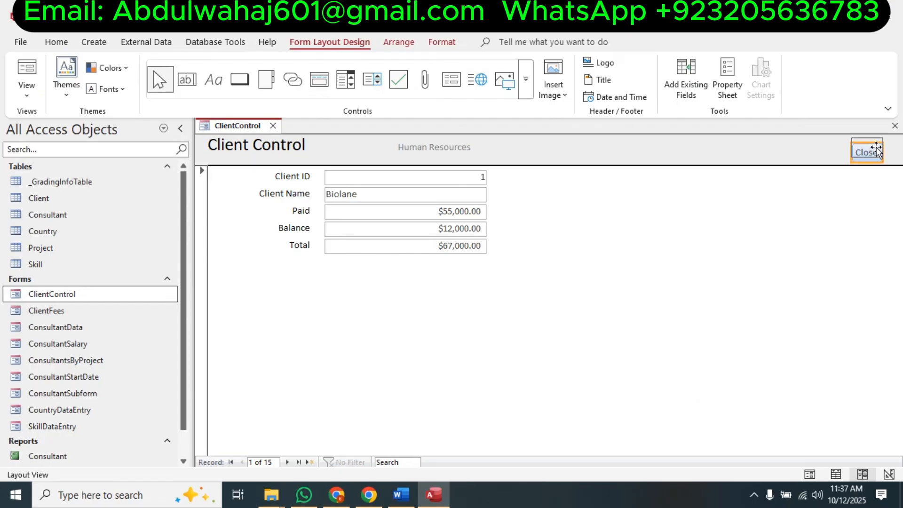
Switch to Word and bring step 2 into view, then return to Access to save and close the ClientControl form.
{"action": "left_click", "coordinate": [402, 493]}
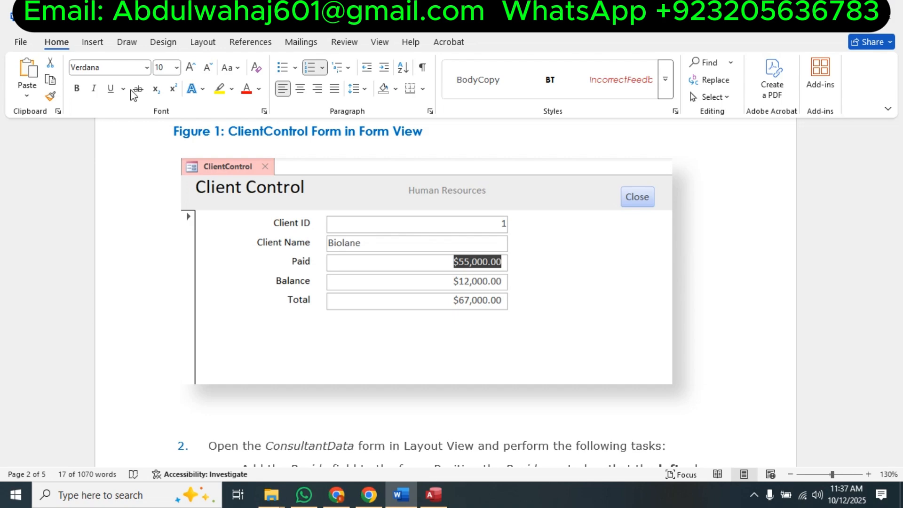
{"action": "scroll", "coordinate": [299, 250], "scroll_direction": "down", "scroll_amount": 5}
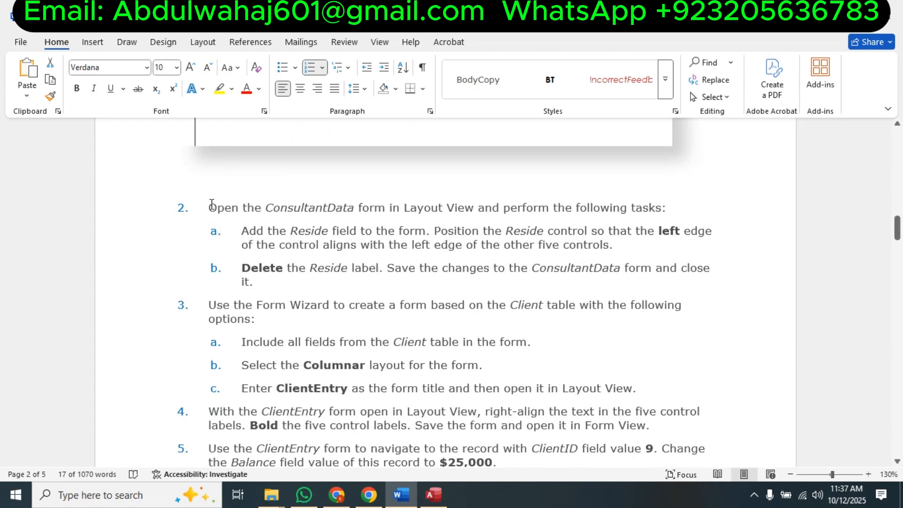
{"action": "left_click", "coordinate": [432, 494]}
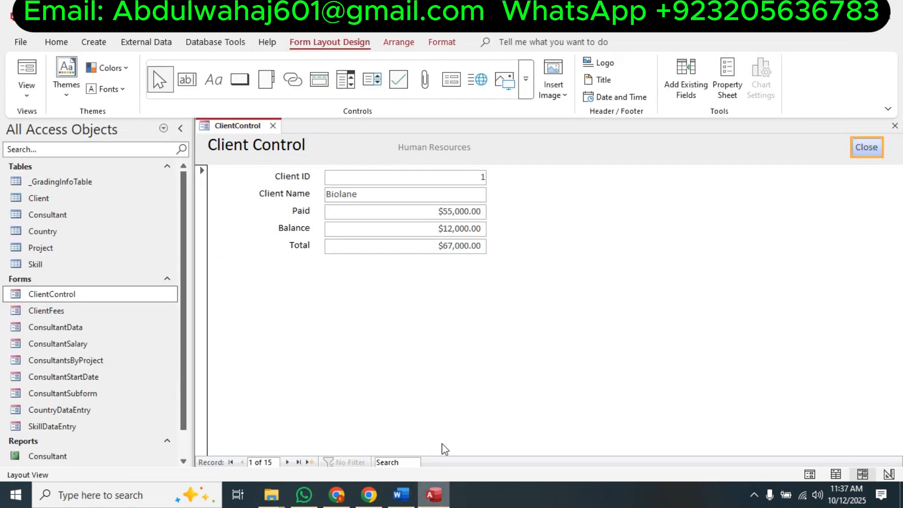
{"action": "right_click", "coordinate": [243, 123]}
{"action": "left_click", "coordinate": [263, 131]}
{"action": "left_click", "coordinate": [272, 126]}
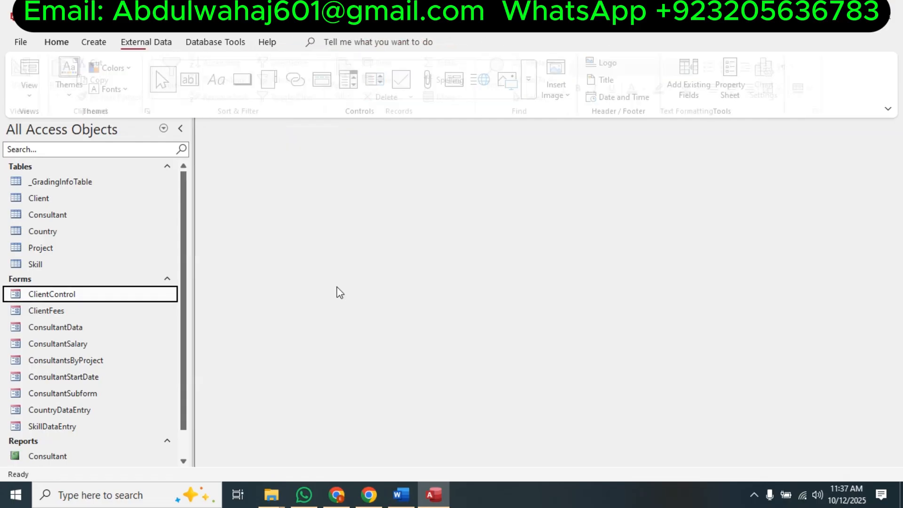
Check the step 2 instruction in Word, then open the ConsultantData form in Layout View in Access.
{"action": "left_click", "coordinate": [401, 494]}
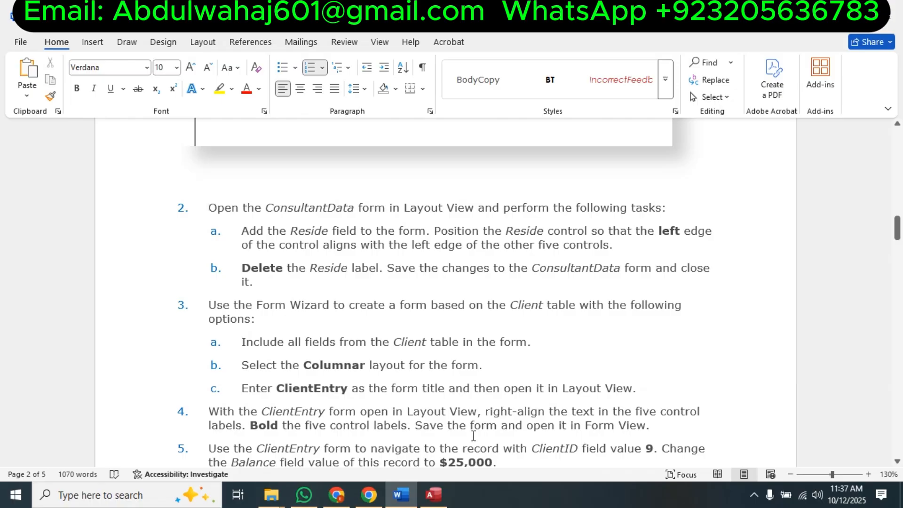
{"action": "left_click", "coordinate": [434, 494]}
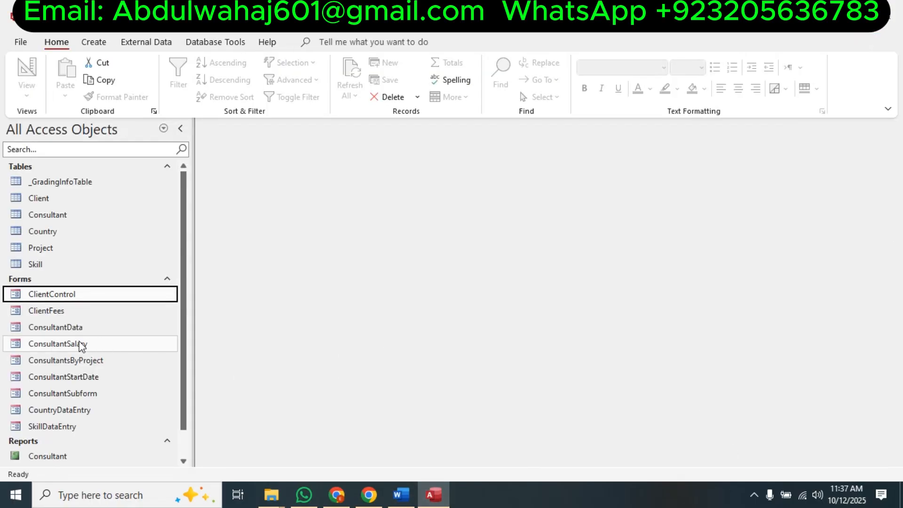
{"action": "right_click", "coordinate": [66, 328]}
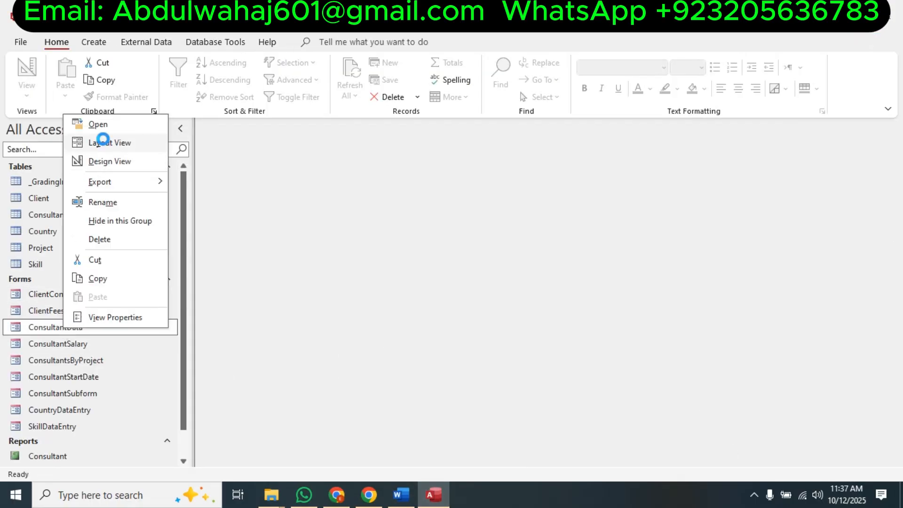
{"action": "left_click", "coordinate": [101, 142]}
Read step 2a in Word, then add the Reside field below Salary in the ConsultantData form, left-aligned with the other five controls.
{"action": "left_click", "coordinate": [401, 494]}
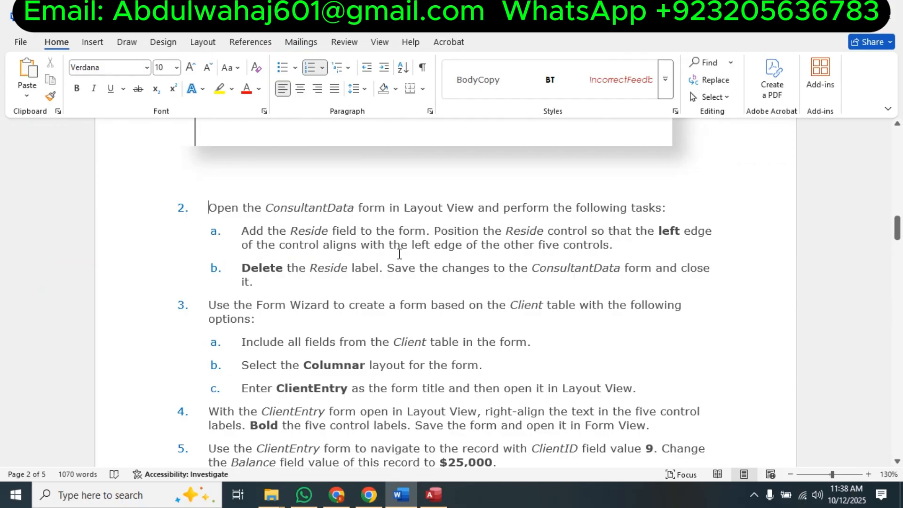
{"action": "left_click", "coordinate": [434, 495]}
{"action": "left_click", "coordinate": [246, 282]}
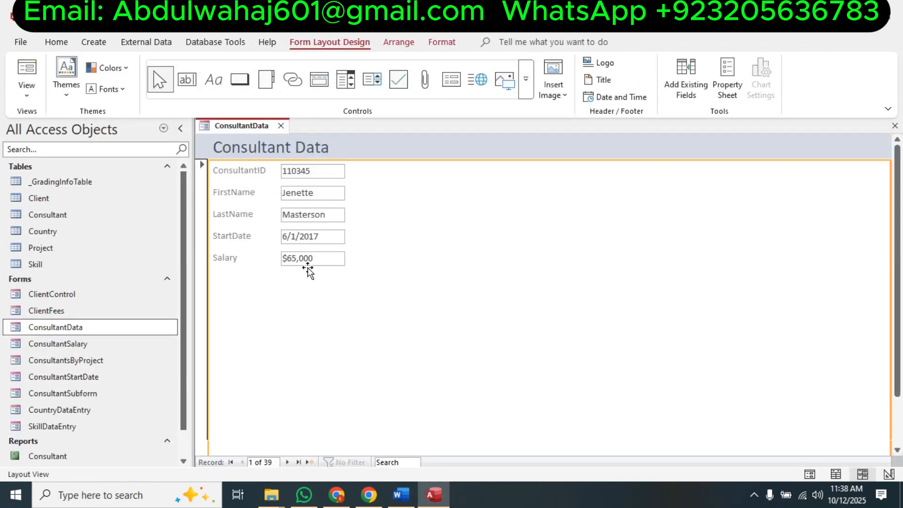
{"action": "left_click", "coordinate": [690, 83]}
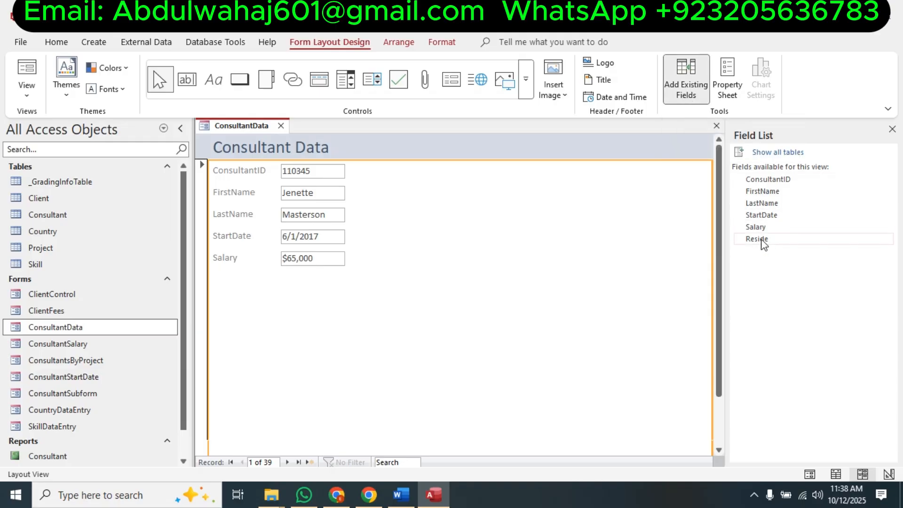
{"action": "left_click_drag", "start_coordinate": [762, 240], "coordinate": [389, 275]}
{"action": "left_click_drag", "start_coordinate": [309, 295], "coordinate": [290, 284]}
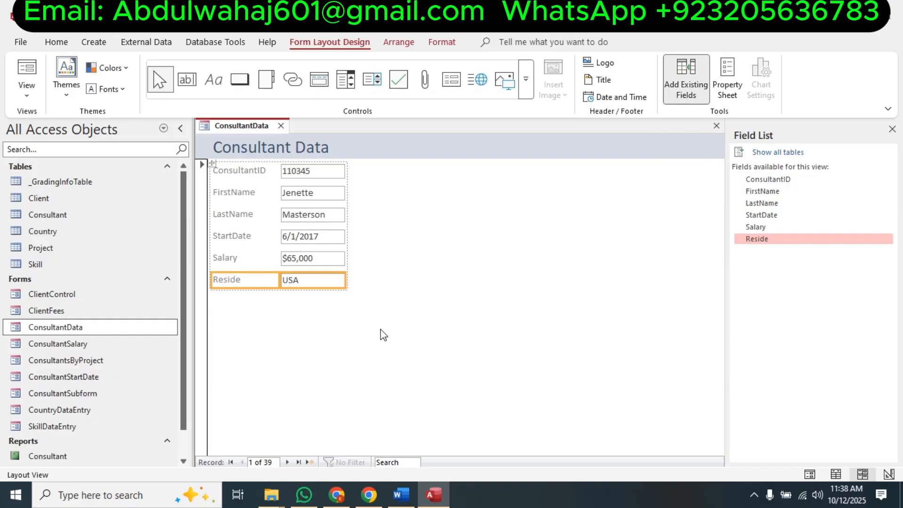
{"action": "left_click", "coordinate": [408, 354]}
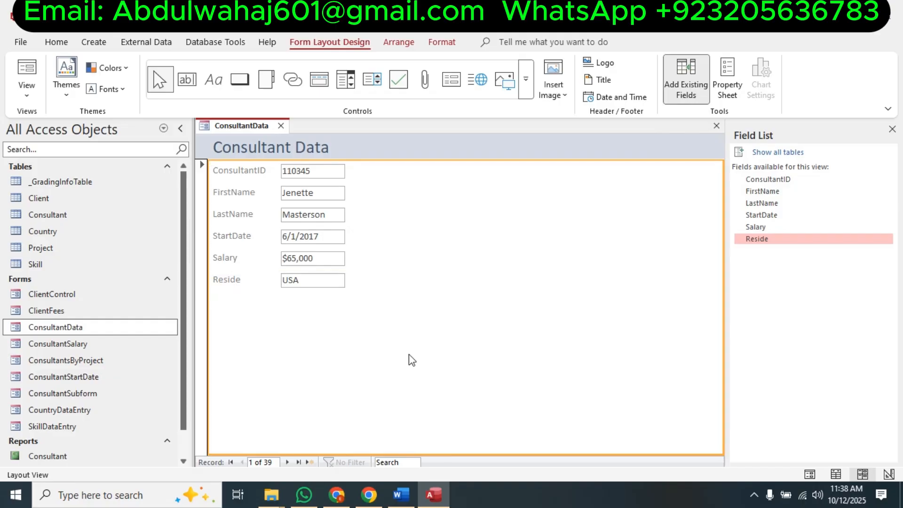
Reread step 2a in Word, then check the alignment of the Reside control and label against Salary and StartDate in Access.
{"action": "left_click", "coordinate": [407, 501]}
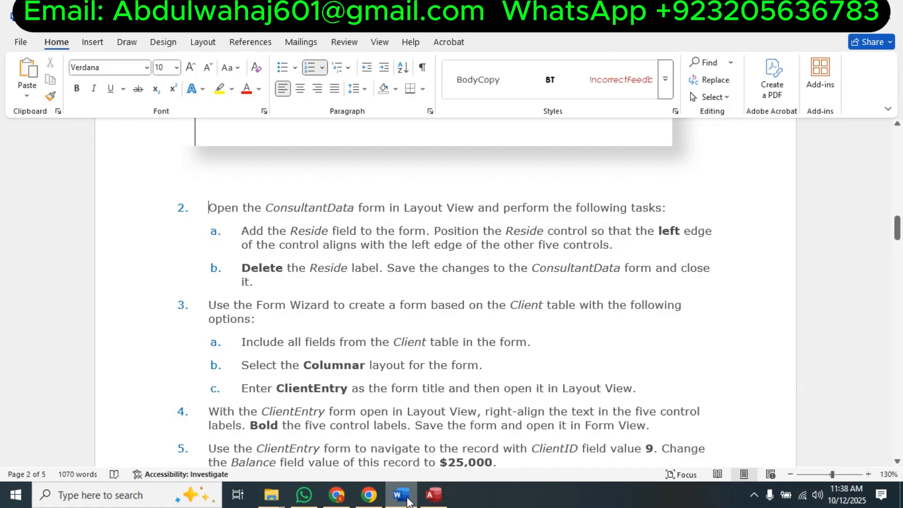
{"action": "left_click", "coordinate": [433, 495]}
{"action": "left_click", "coordinate": [323, 258]}
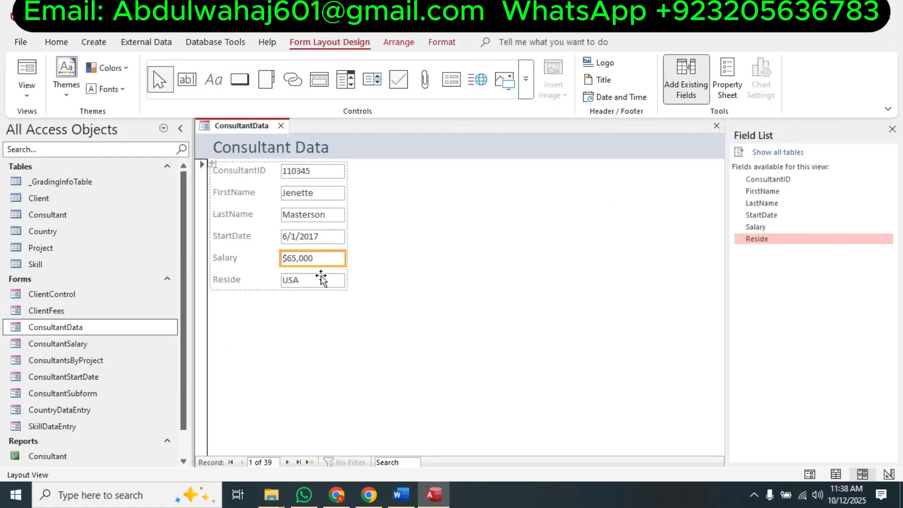
{"action": "left_click", "coordinate": [322, 279]}
{"action": "left_click", "coordinate": [319, 239]}
{"action": "left_click", "coordinate": [235, 278]}
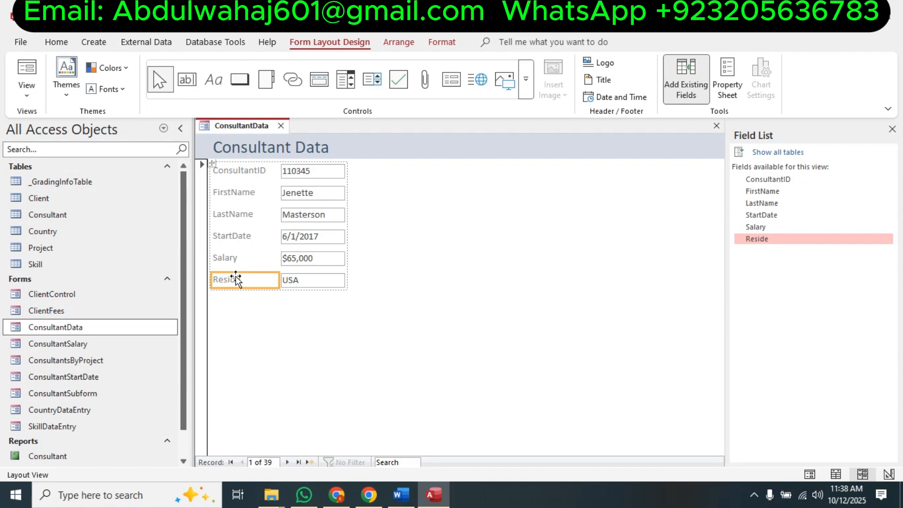
{"action": "left_click", "coordinate": [231, 258]}
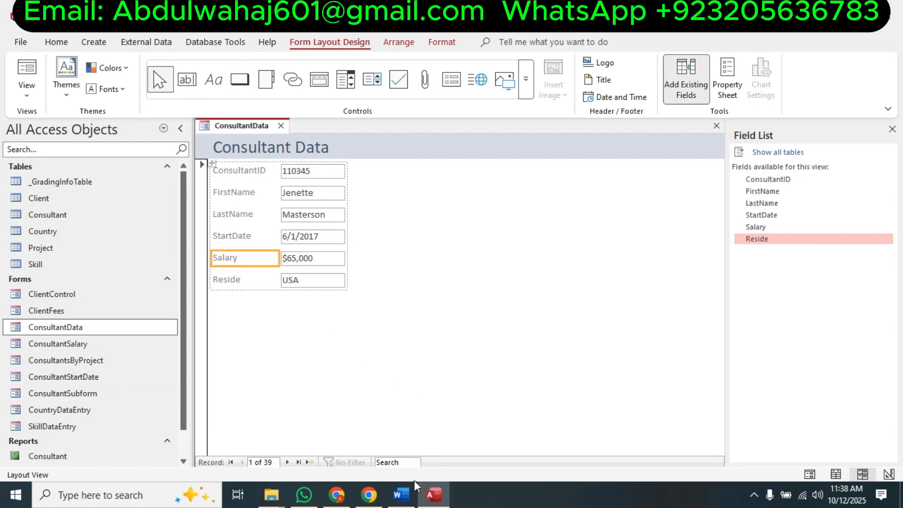
Read step 2b in Word, then delete the Reside label from the ConsultantData form in Access.
{"action": "left_click", "coordinate": [401, 495]}
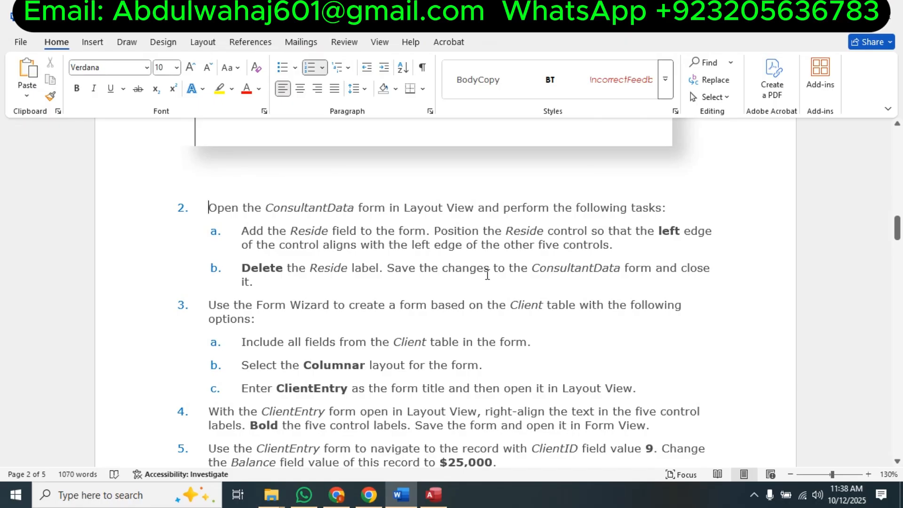
{"action": "left_click", "coordinate": [434, 495]}
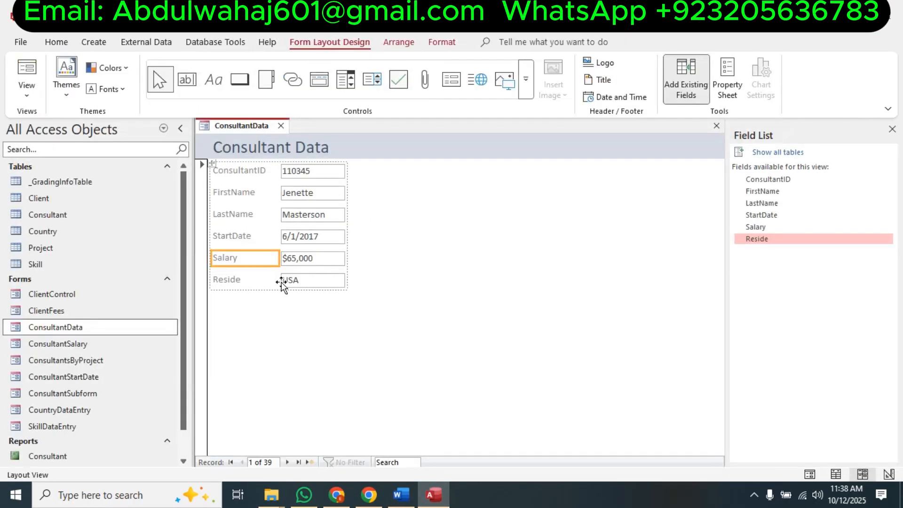
{"action": "left_click", "coordinate": [306, 259]}
{"action": "left_click", "coordinate": [217, 258]}
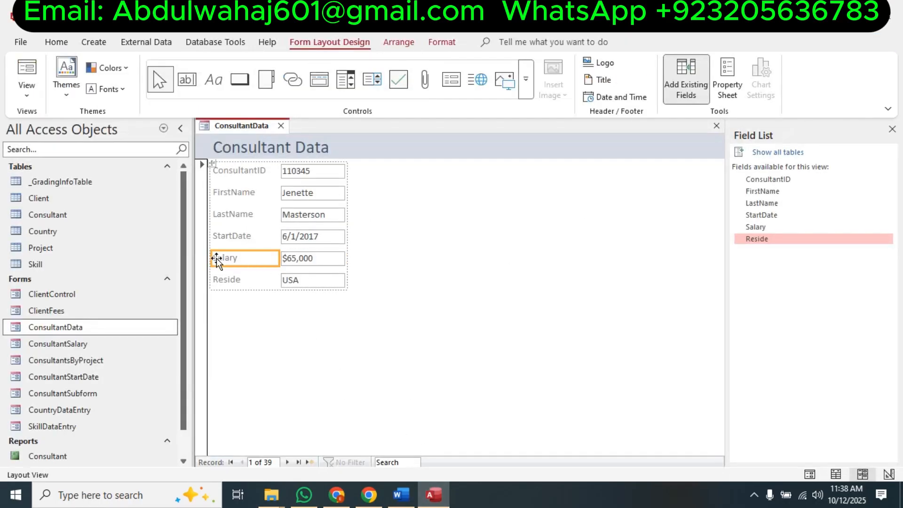
{"action": "left_click", "coordinate": [234, 281]}
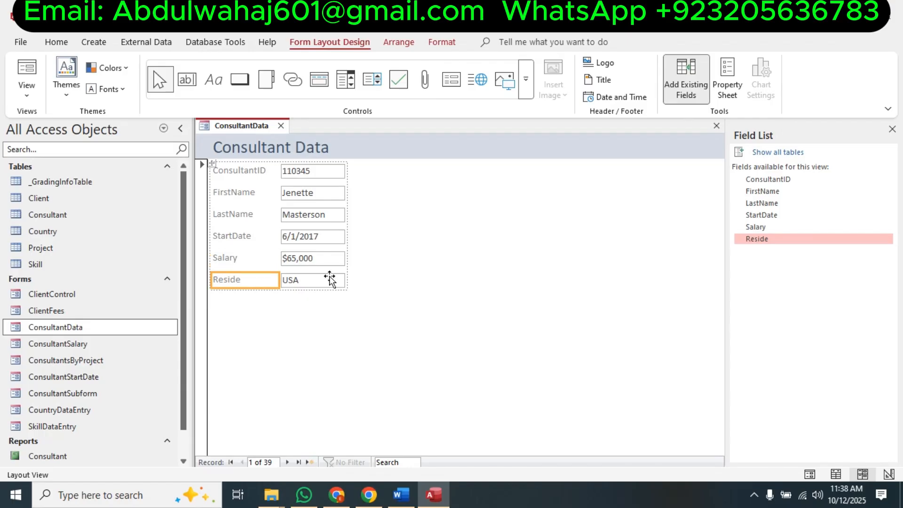
{"action": "key", "text": "Delete"}
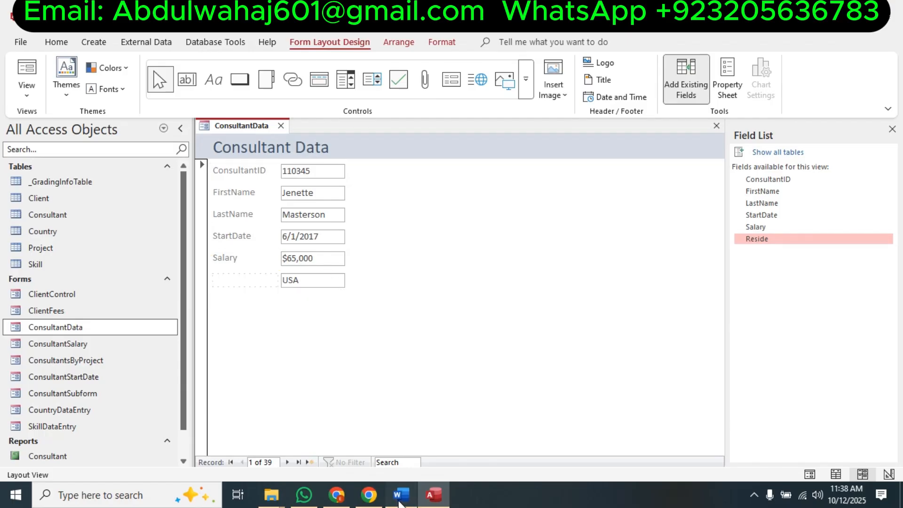
Check the end of step 2b in Word, then save and close the ConsultantData form in Access.
{"action": "left_click", "coordinate": [400, 502]}
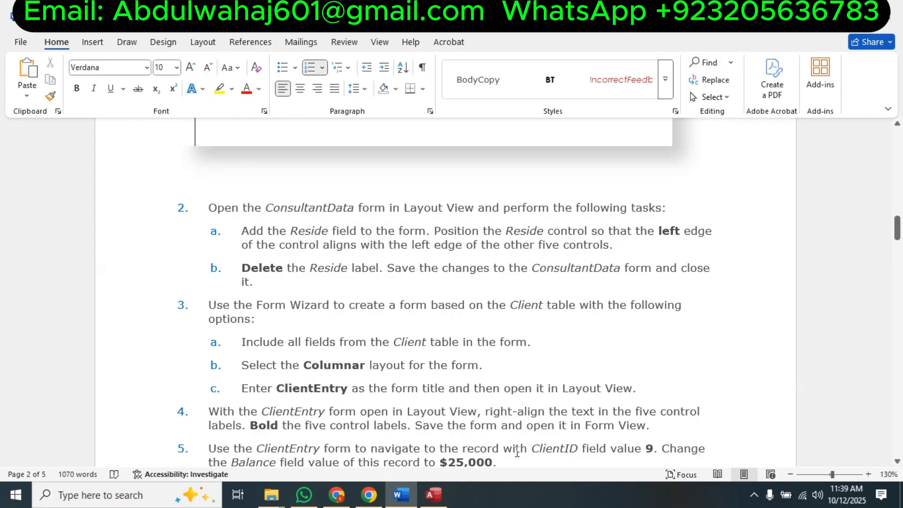
{"action": "left_click", "coordinate": [433, 495]}
{"action": "right_click", "coordinate": [227, 127]}
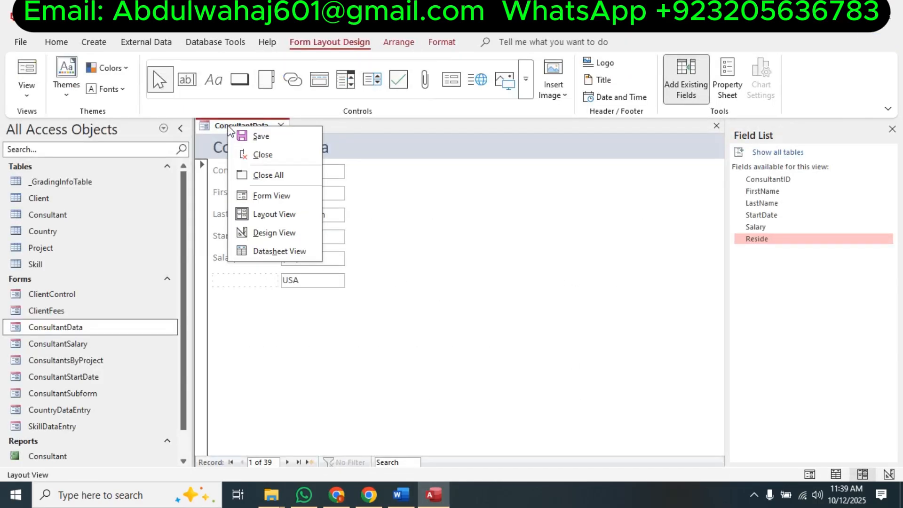
{"action": "left_click", "coordinate": [248, 134]}
{"action": "left_click", "coordinate": [282, 126]}
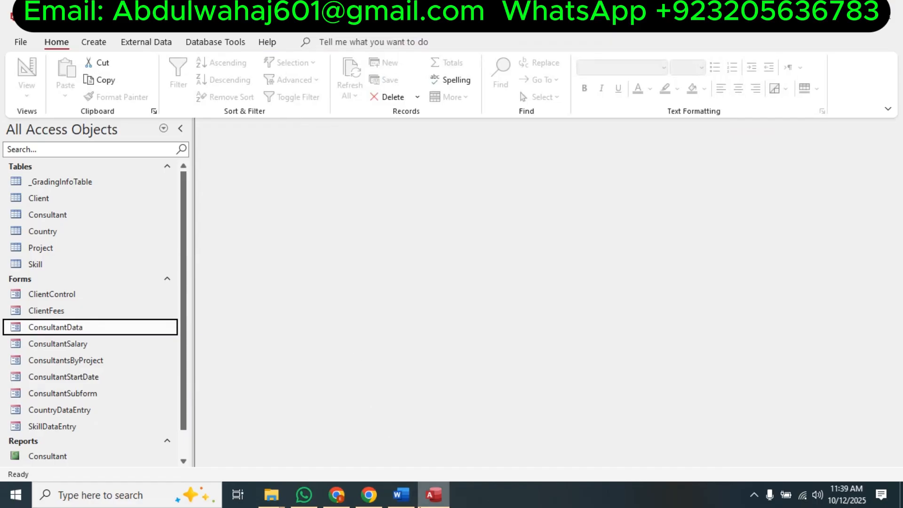
Switch to Word and highlight all of step 2, including substeps a and b, in yellow.
{"action": "left_click", "coordinate": [401, 495]}
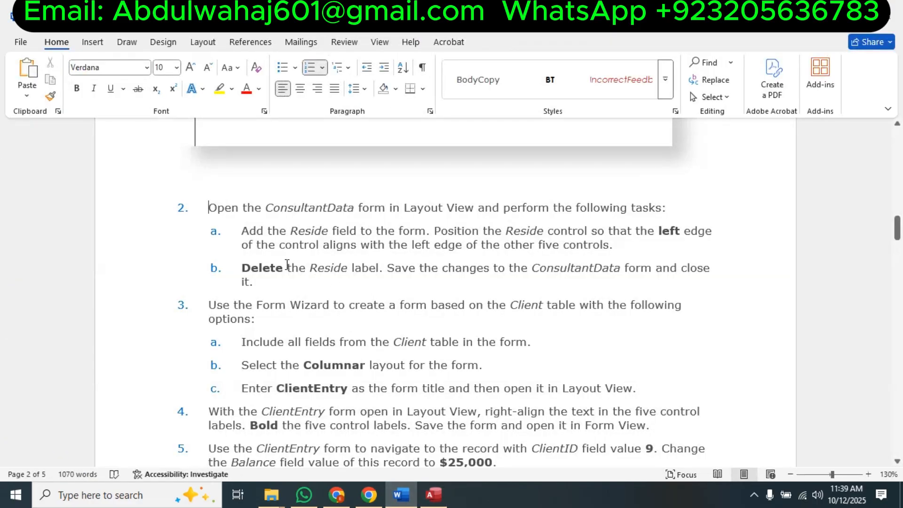
{"action": "left_click_drag", "start_coordinate": [259, 286], "coordinate": [208, 207]}
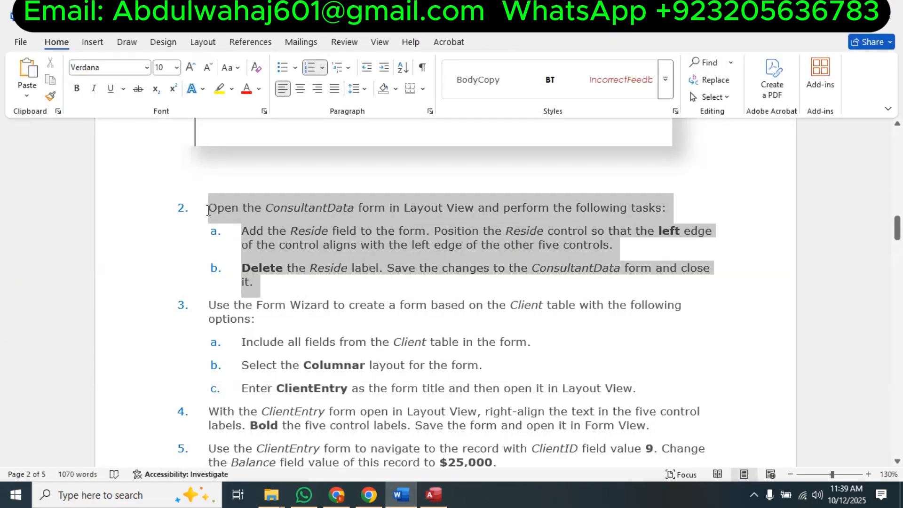
{"action": "left_click", "coordinate": [265, 187]}
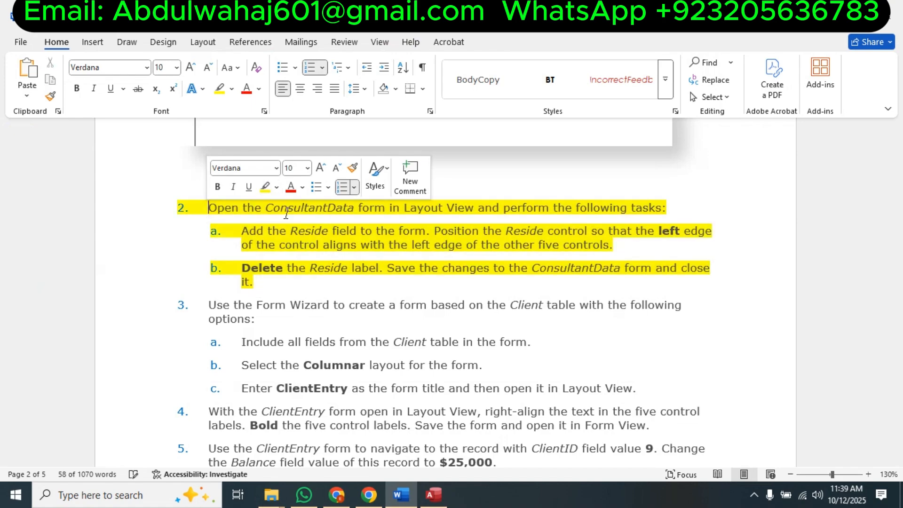
Scroll to step 3 in Word, then switch to Access and start the Form Wizard based on the Client table.
{"action": "left_click_drag", "start_coordinate": [898, 217], "coordinate": [898, 230]}
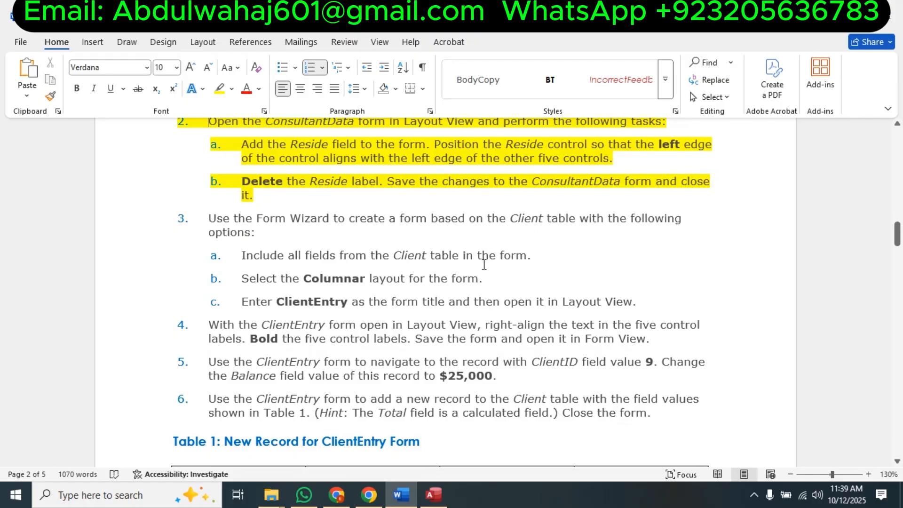
{"action": "left_click", "coordinate": [433, 495]}
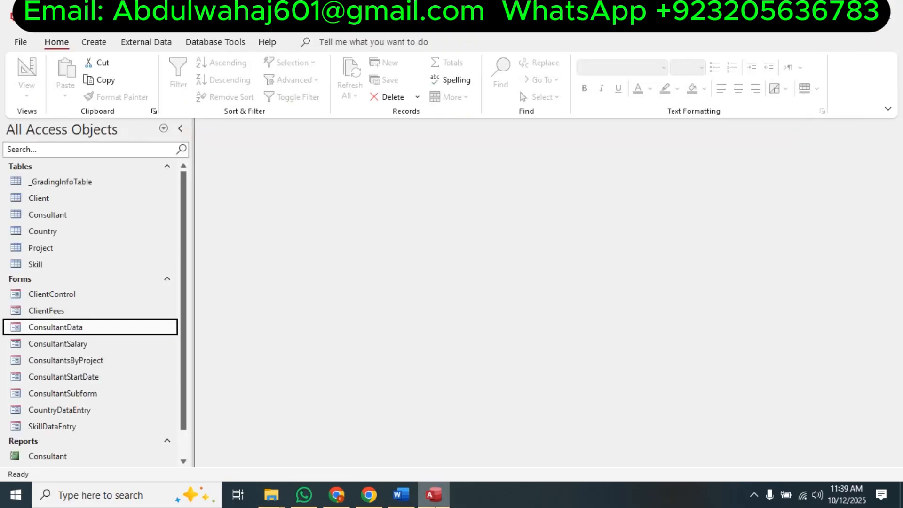
{"action": "left_click", "coordinate": [33, 203]}
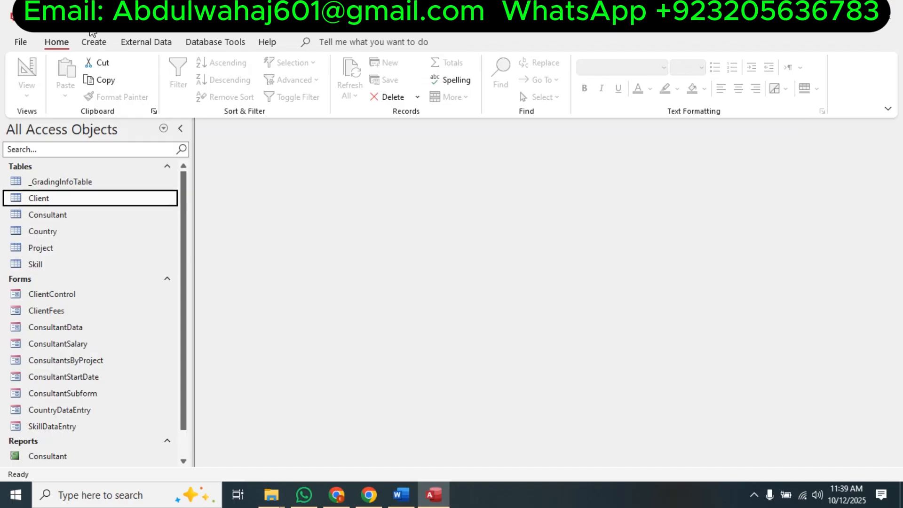
{"action": "left_click", "coordinate": [94, 43]}
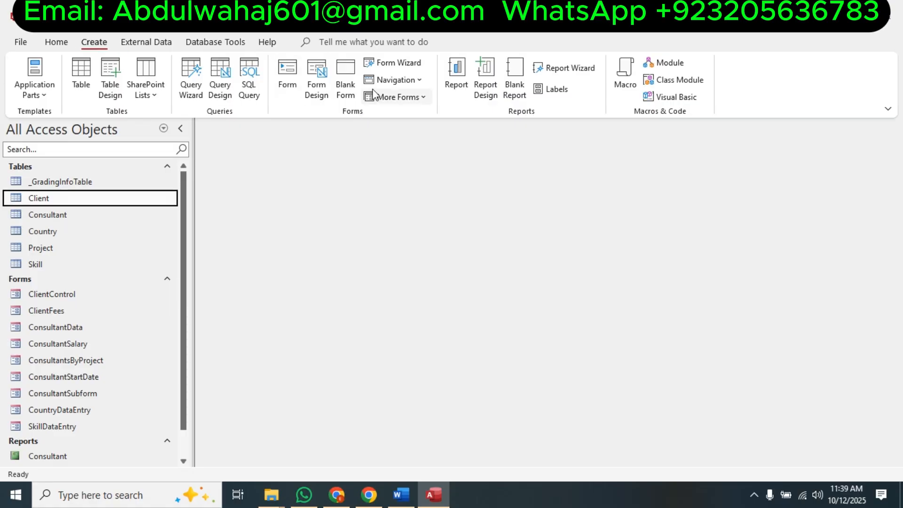
{"action": "left_click", "coordinate": [381, 67]}
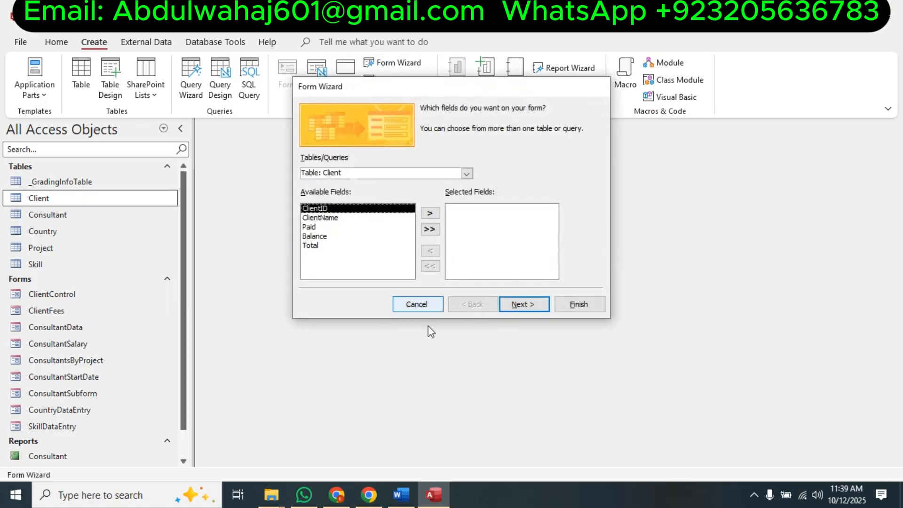
Check step 3a in Word, then include all fields from the Client table in the Access Form Wizard.
{"action": "left_click", "coordinate": [413, 502]}
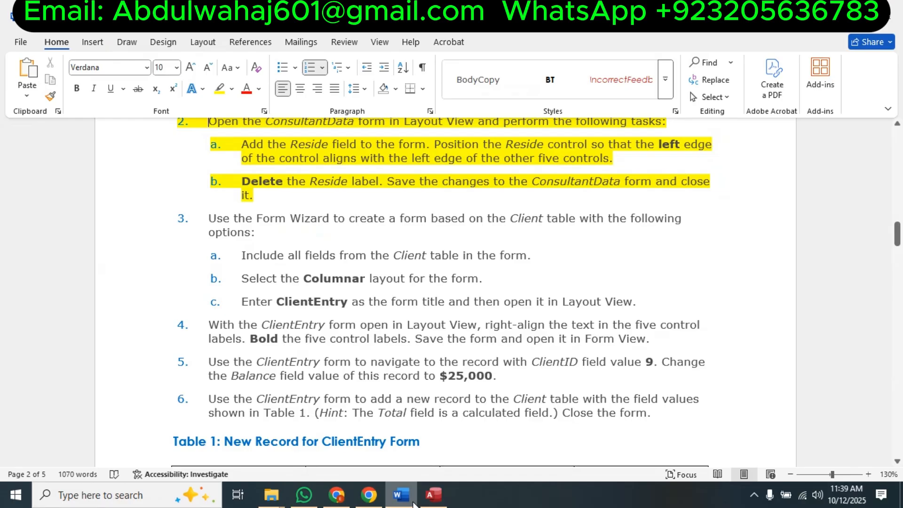
{"action": "left_click", "coordinate": [413, 503]}
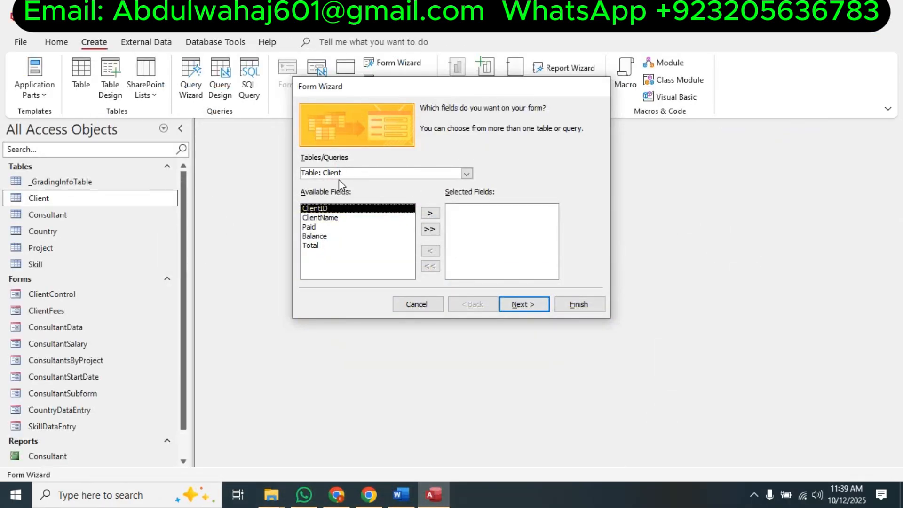
{"action": "left_click", "coordinate": [400, 495]}
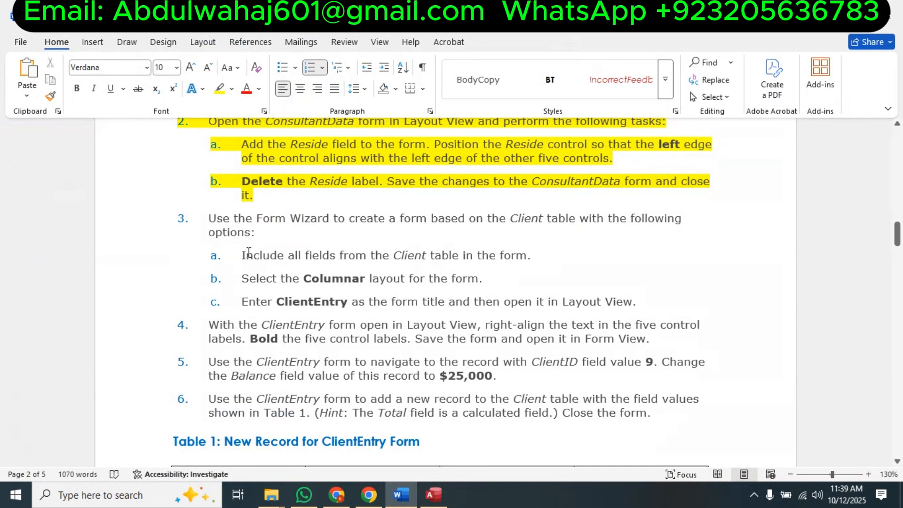
{"action": "left_click_drag", "start_coordinate": [248, 254], "coordinate": [523, 255]}
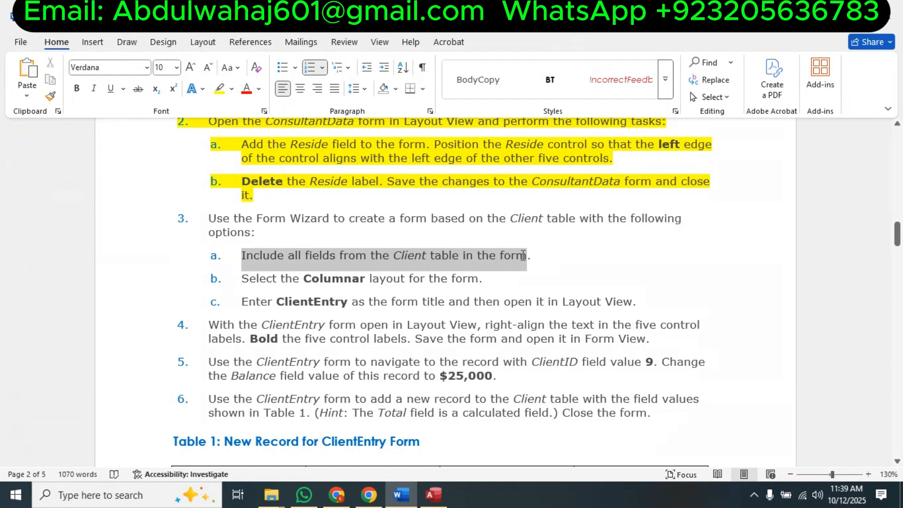
{"action": "left_click", "coordinate": [433, 495]}
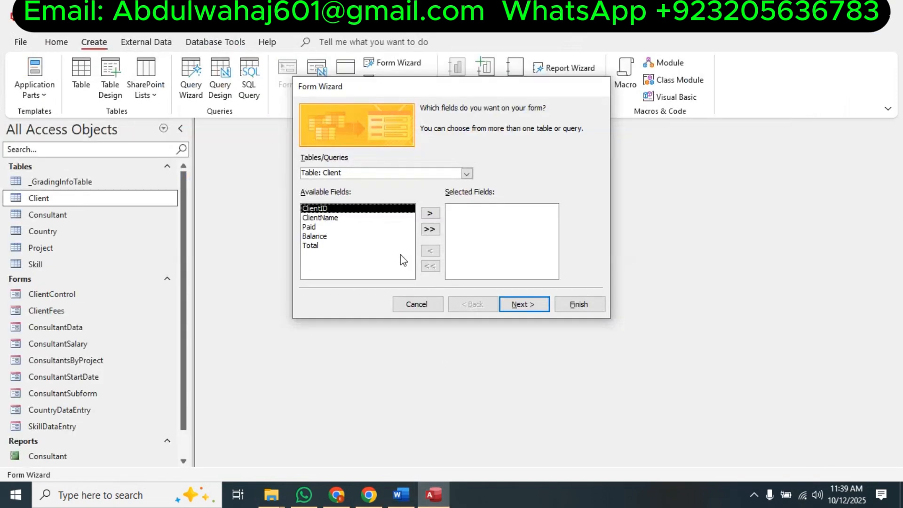
{"action": "left_click", "coordinate": [430, 230]}
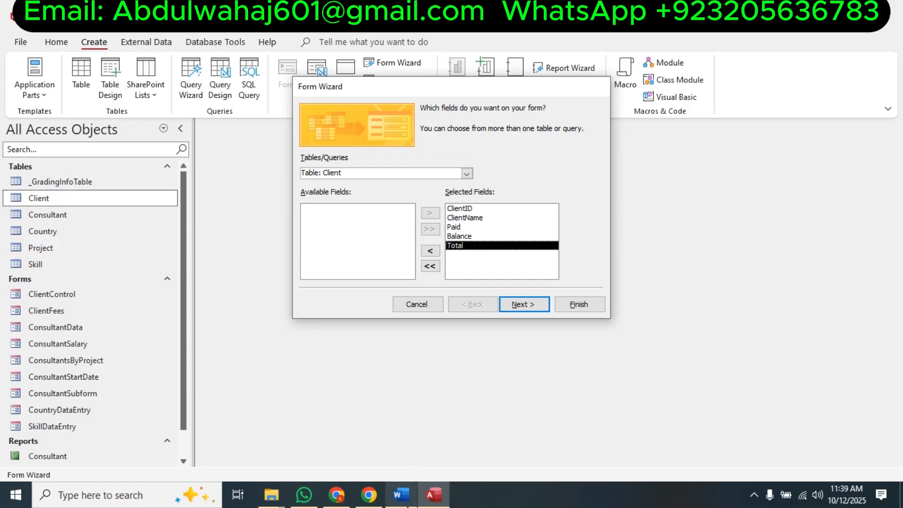
Switch to Word and highlight step 3a, about including all Client fields, in yellow.
{"action": "left_click", "coordinate": [408, 499]}
{"action": "left_click", "coordinate": [220, 89]}
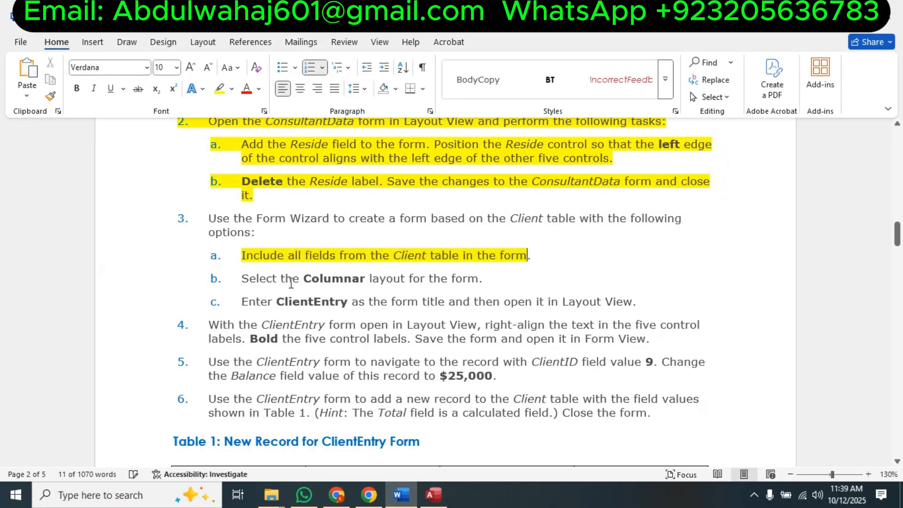
{"action": "left_click", "coordinate": [254, 288]}
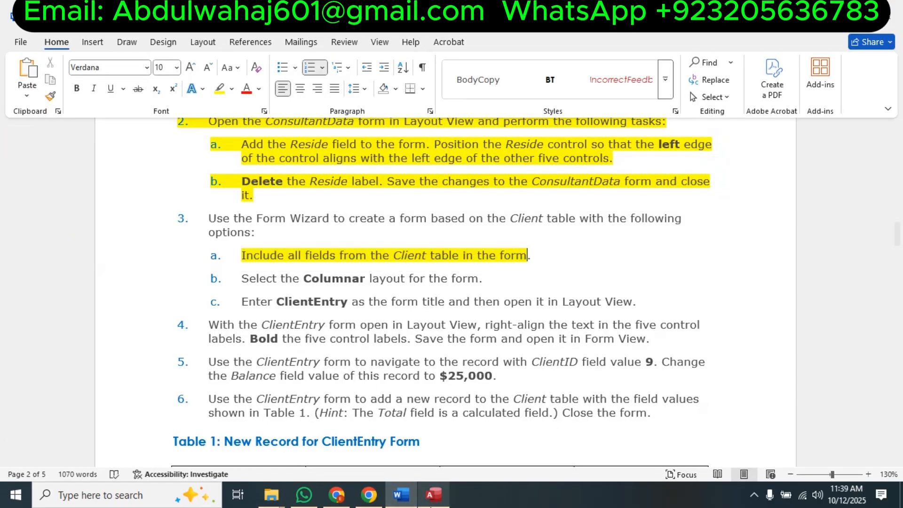
Return to Access and accept the Columnar layout for the new form in the Form Wizard.
{"action": "left_click", "coordinate": [433, 495]}
{"action": "left_click", "coordinate": [524, 306]}
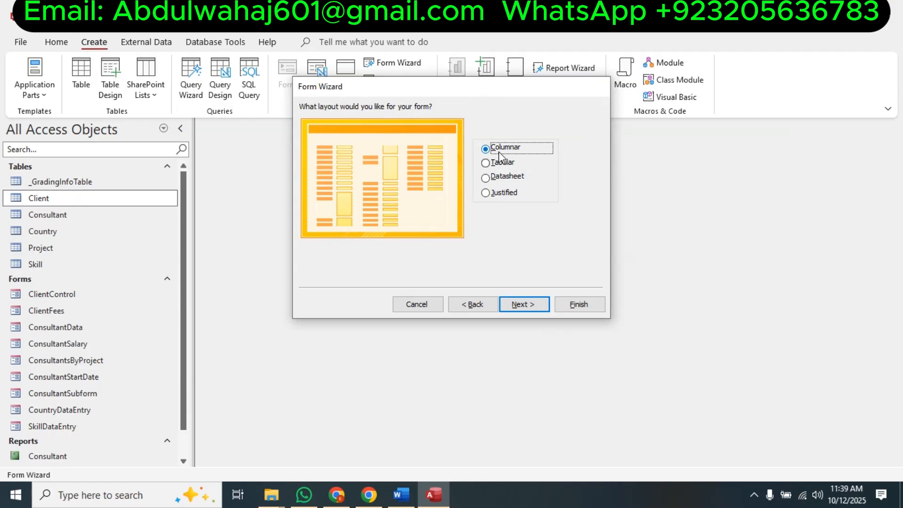
{"action": "left_click", "coordinate": [512, 307]}
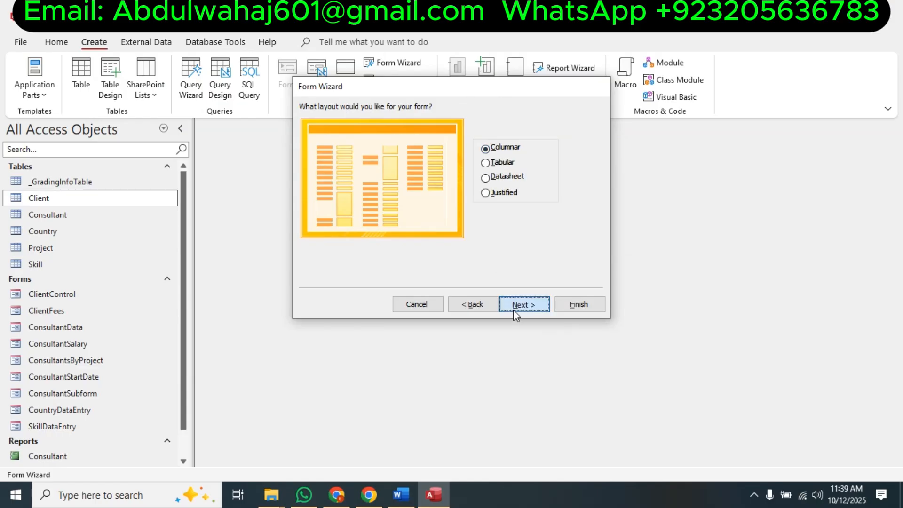
Switch to Word and highlight step 3b, about the Columnar layout, in yellow.
{"action": "left_click", "coordinate": [413, 497]}
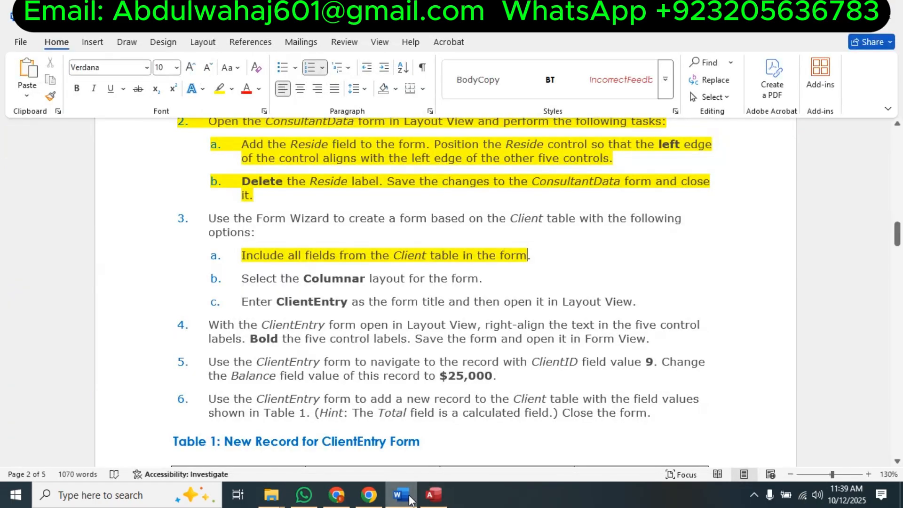
{"action": "triple_click", "coordinate": [305, 280]}
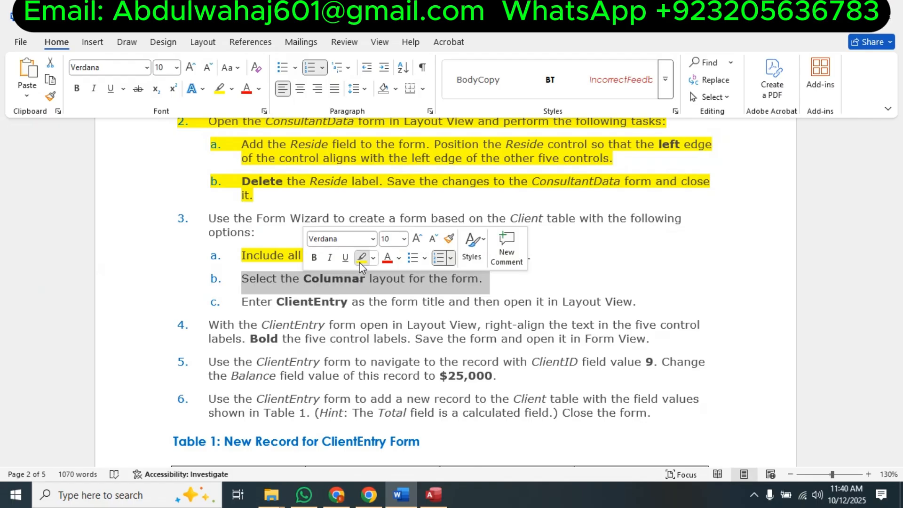
{"action": "left_click", "coordinate": [361, 258]}
Copy the title ClientEntry from step 3c in Word, use it as the form title in Access, and finish the Form Wizard.
{"action": "double_click", "coordinate": [310, 303]}
{"action": "right_click", "coordinate": [310, 304]}
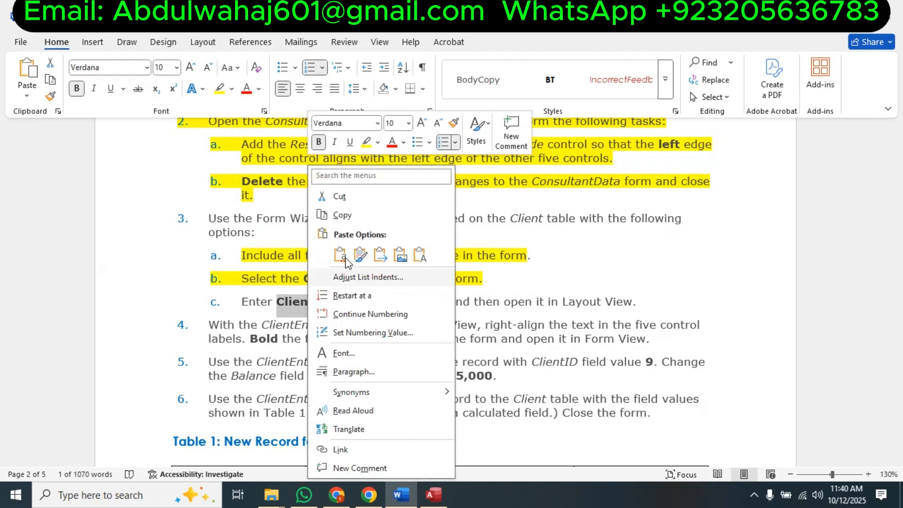
{"action": "left_click", "coordinate": [331, 210]}
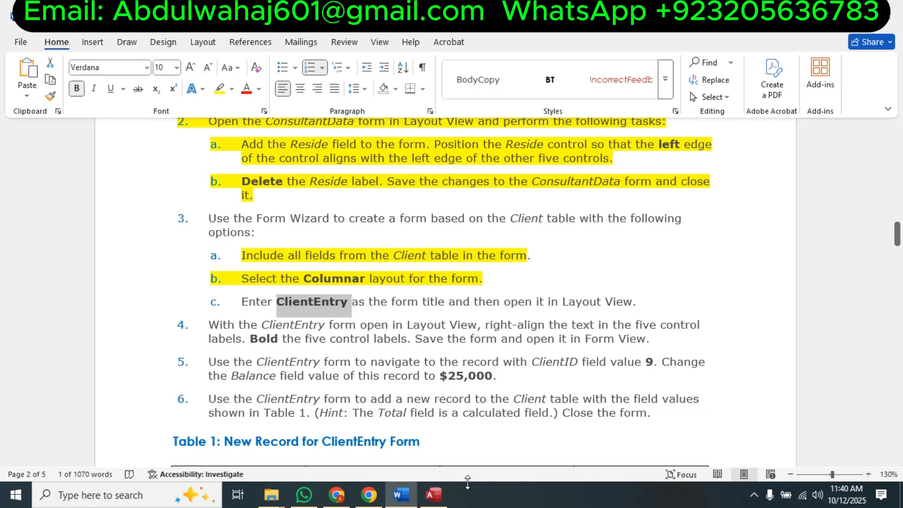
{"action": "left_click", "coordinate": [432, 495]}
{"action": "double_click", "coordinate": [435, 125]}
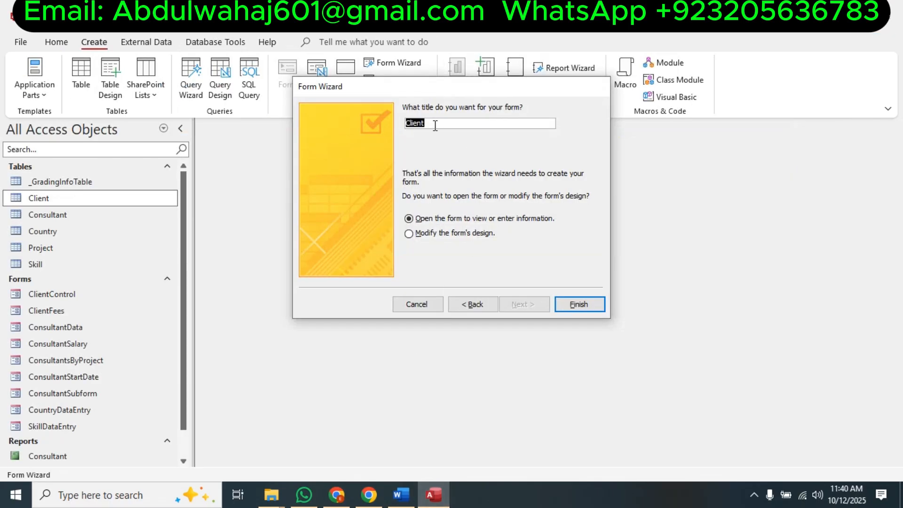
{"action": "key", "text": "ctrl+v"}
{"action": "left_click", "coordinate": [566, 306]}
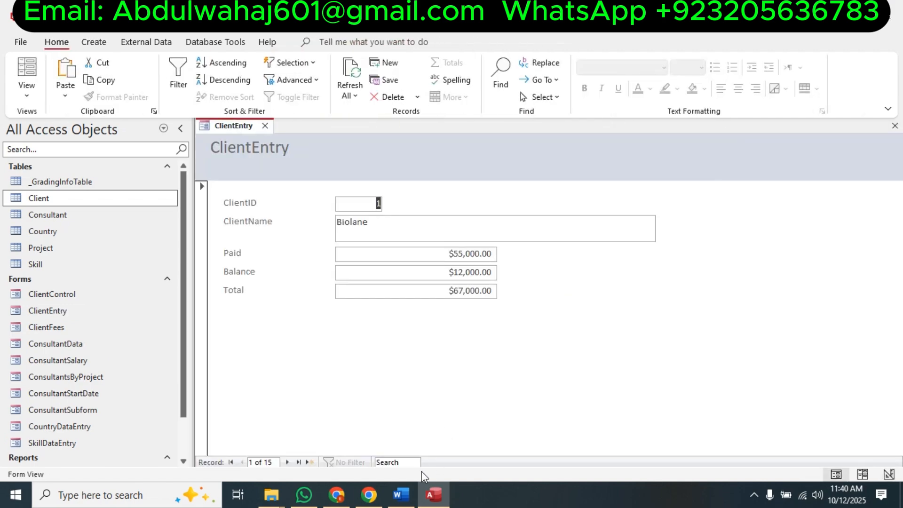
Recheck step 3c in Word, then open the ClientEntry form in Layout View in Access.
{"action": "left_click", "coordinate": [27, 90]}
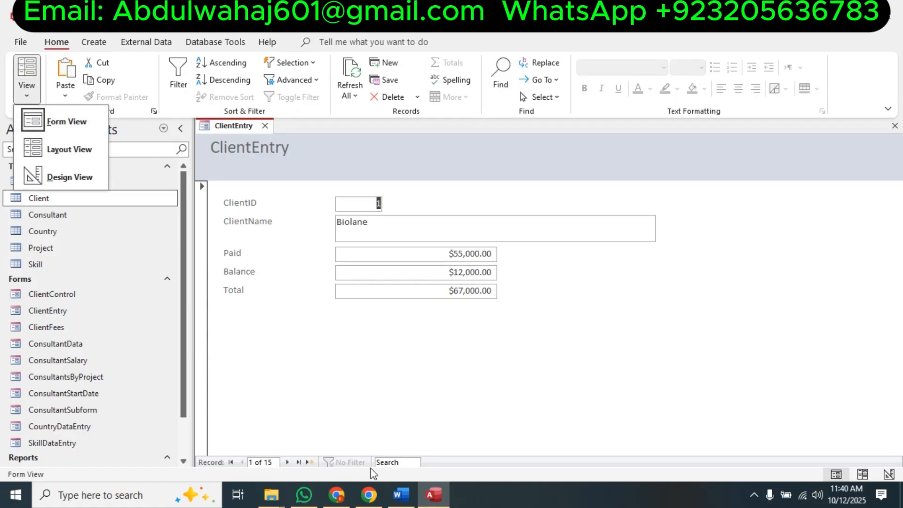
{"action": "left_click", "coordinate": [404, 502]}
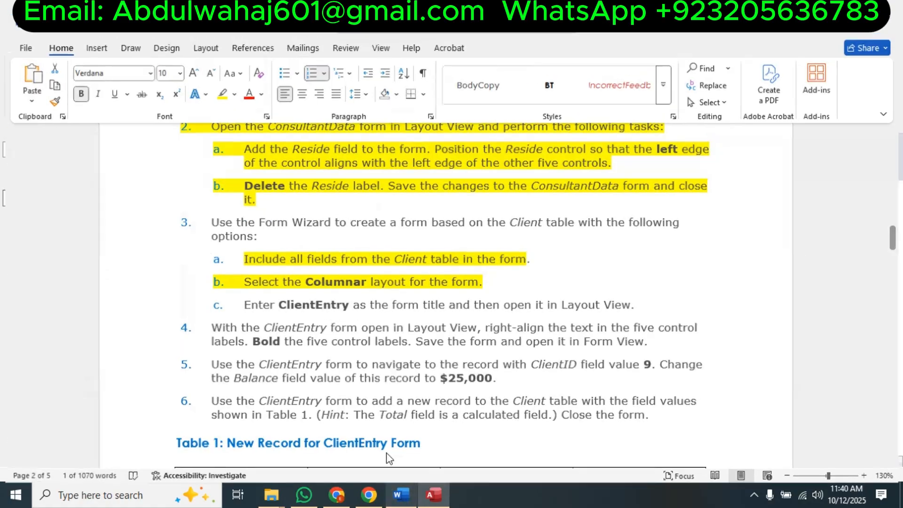
{"action": "key", "text": "alt+Tab"}
{"action": "left_click", "coordinate": [27, 90]}
{"action": "left_click", "coordinate": [56, 150]}
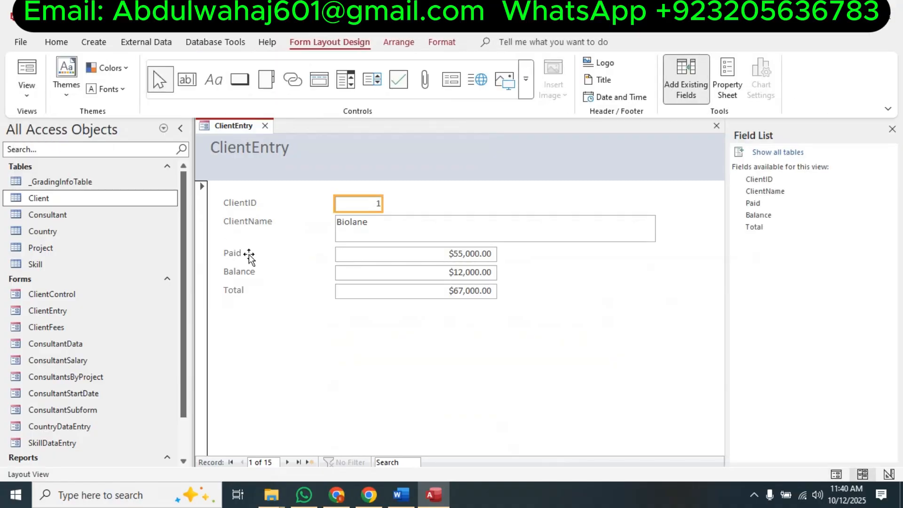
Highlight all of step 3, including substeps a to c, in yellow in Word, then return to Access.
{"action": "left_click", "coordinate": [401, 495]}
{"action": "left_click_drag", "start_coordinate": [634, 301], "coordinate": [209, 220]}
{"action": "left_click", "coordinate": [273, 196]}
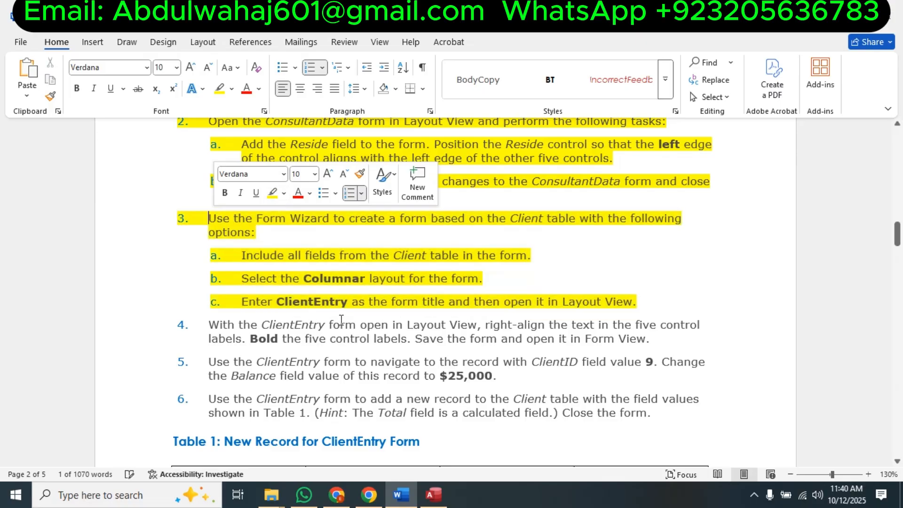
{"action": "left_click", "coordinate": [330, 354]}
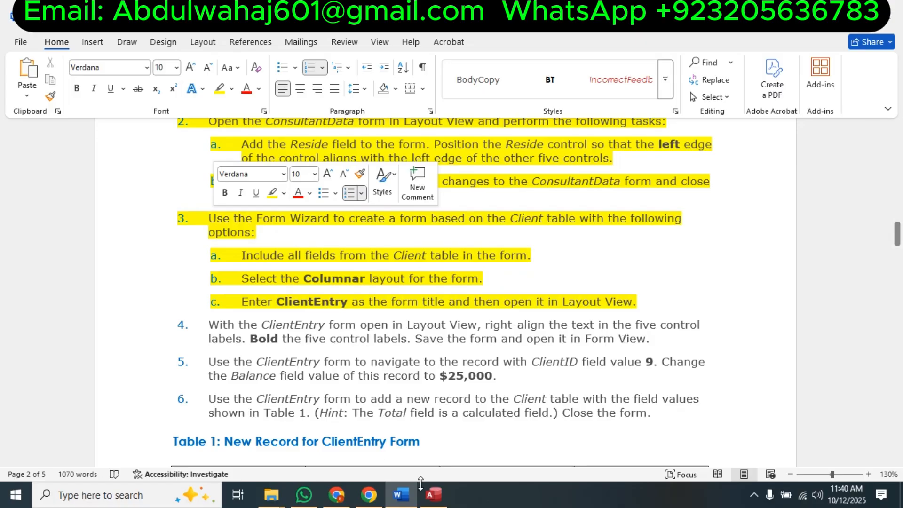
{"action": "left_click", "coordinate": [433, 495]}
{"action": "left_click", "coordinate": [252, 204]}
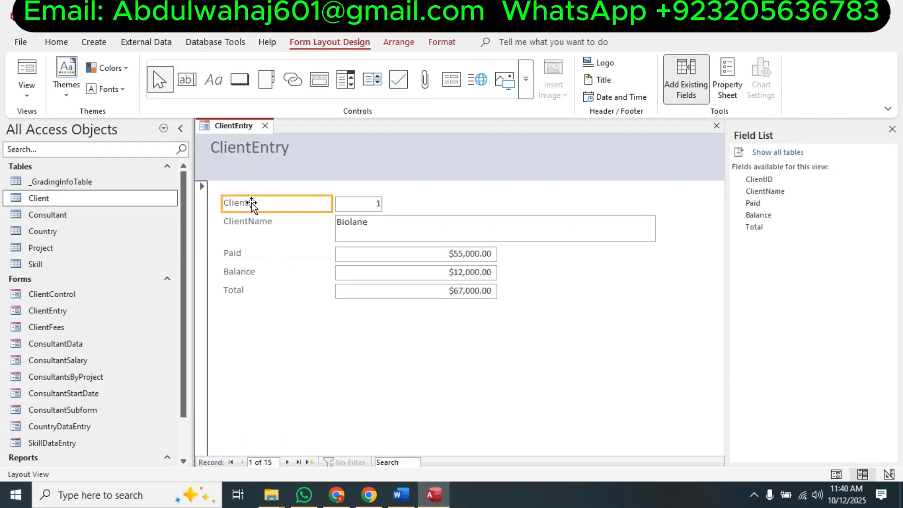
{"action": "left_click", "coordinate": [249, 224]}
{"action": "left_click", "coordinate": [242, 280]}
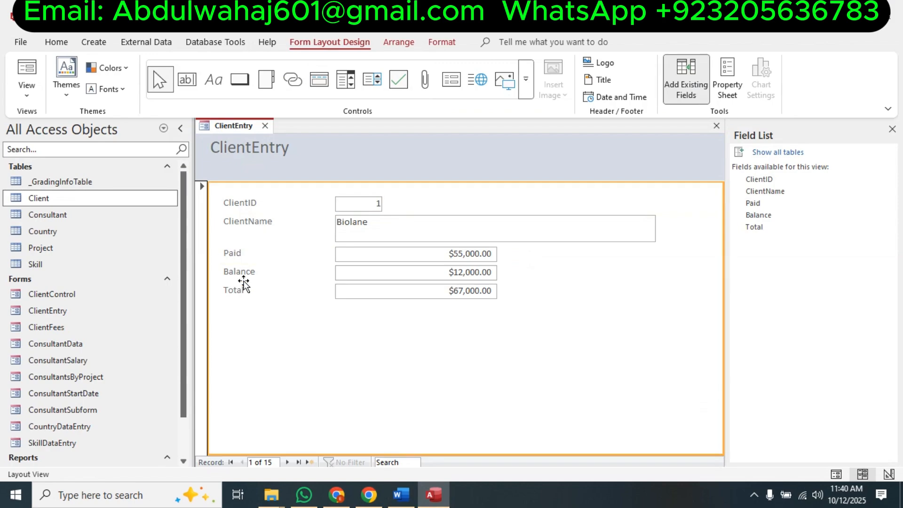
Right-align the text of the ClientID, ClientName, Paid, Balance and Total labels together, rereading step 4 in Word before applying the alignment.
{"action": "left_click", "coordinate": [242, 204]}
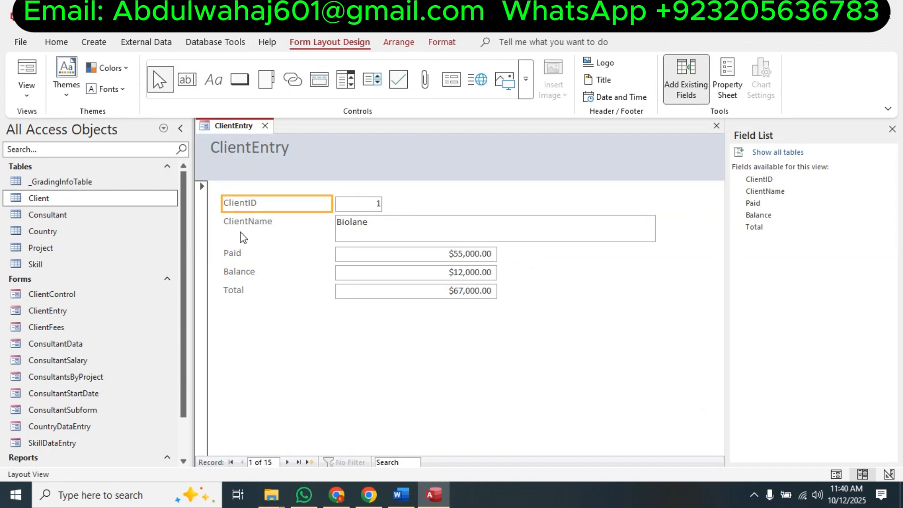
{"action": "left_click", "coordinate": [238, 223], "text": "ctrl"}
{"action": "left_click", "coordinate": [239, 253], "text": "ctrl"}
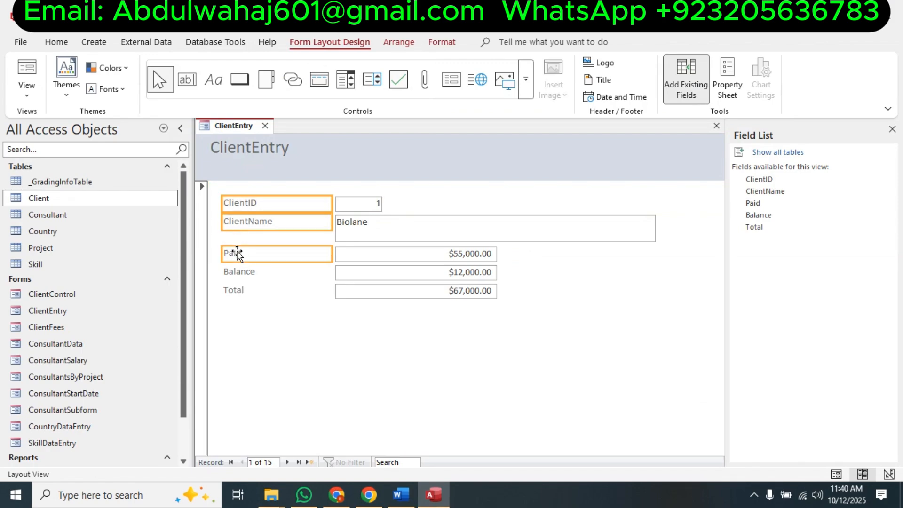
{"action": "left_click", "coordinate": [239, 271], "text": "ctrl"}
{"action": "left_click", "coordinate": [239, 291], "text": "ctrl"}
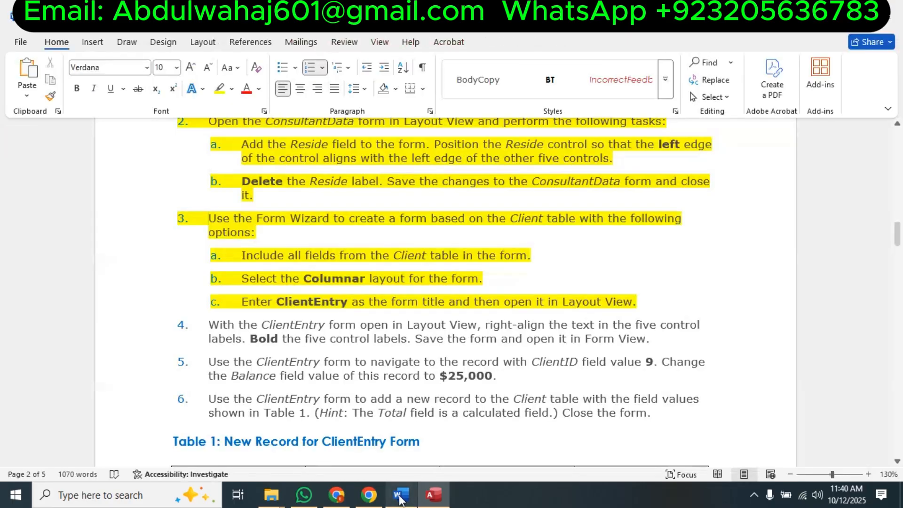
{"action": "left_click", "coordinate": [400, 496]}
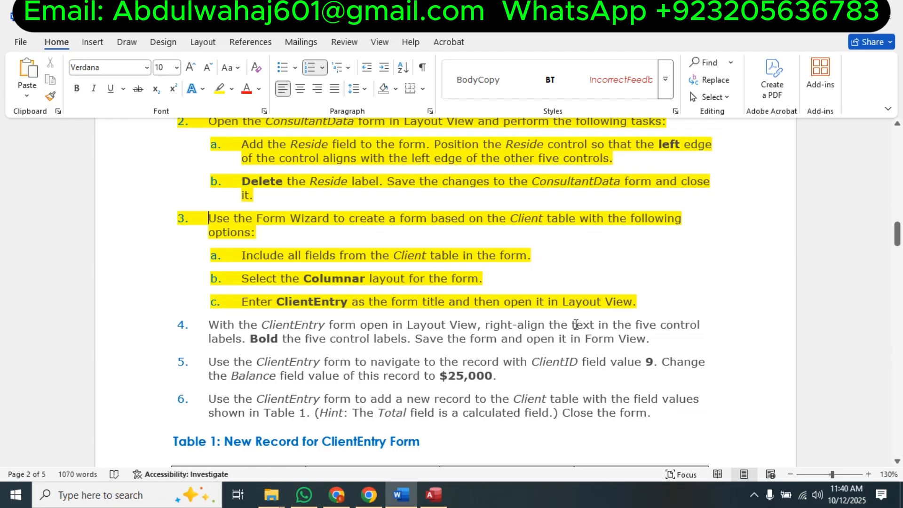
{"action": "key", "text": "alt+Tab"}
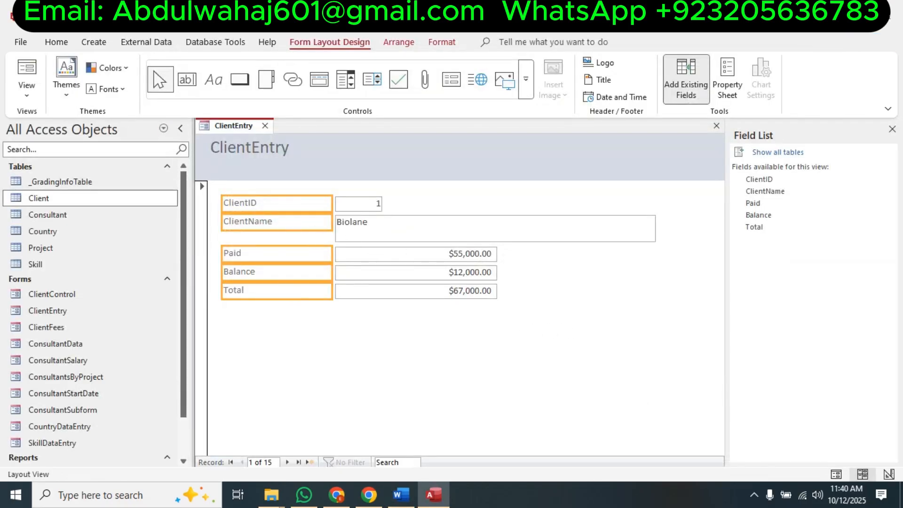
{"action": "left_click", "coordinate": [57, 45]}
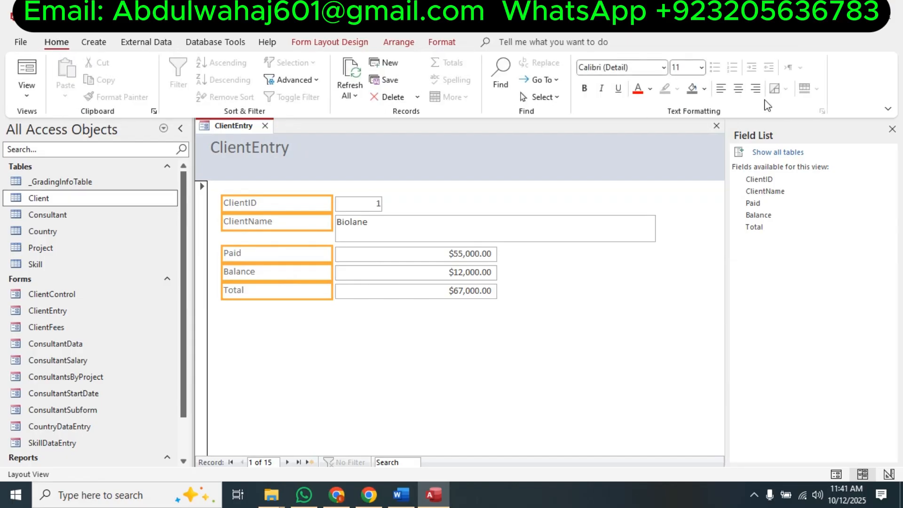
{"action": "left_click", "coordinate": [755, 89]}
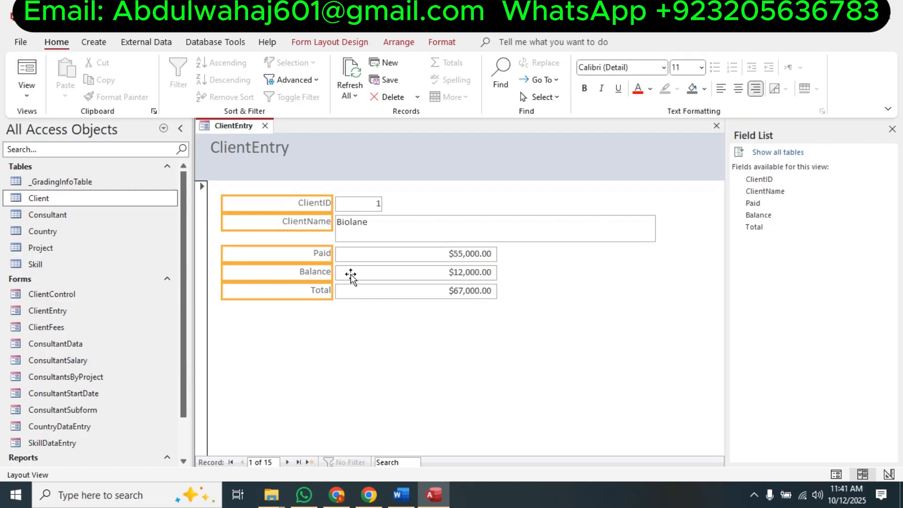
Recheck step 4 in Word, then bold the five selected control labels of the ClientEntry form in Access.
{"action": "left_click", "coordinate": [402, 501]}
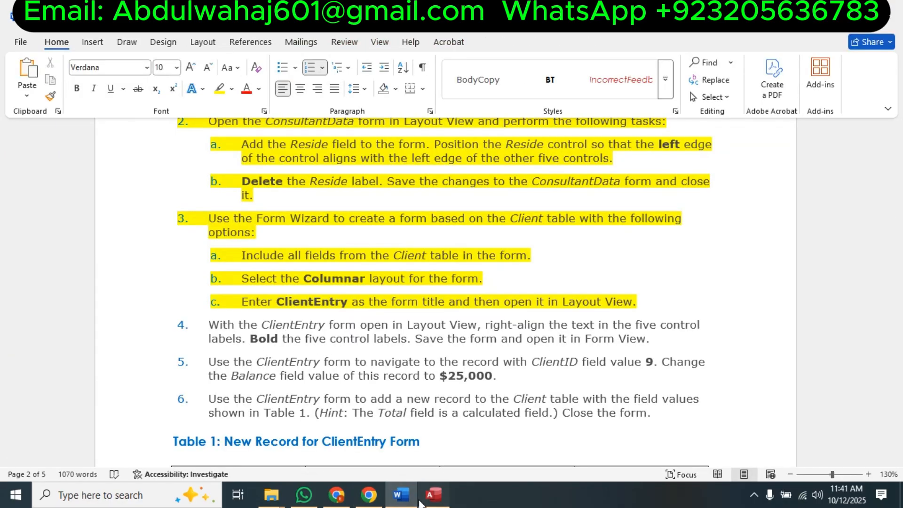
{"action": "left_click", "coordinate": [433, 495]}
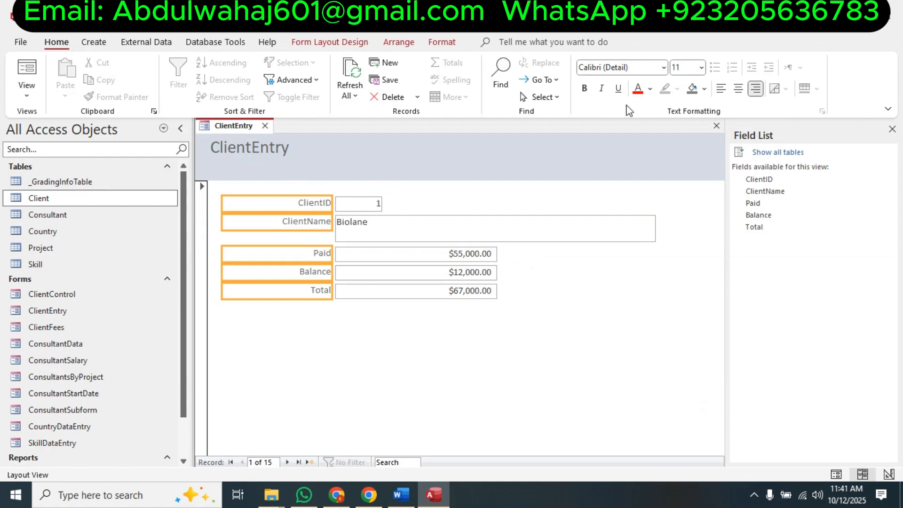
{"action": "left_click", "coordinate": [586, 90]}
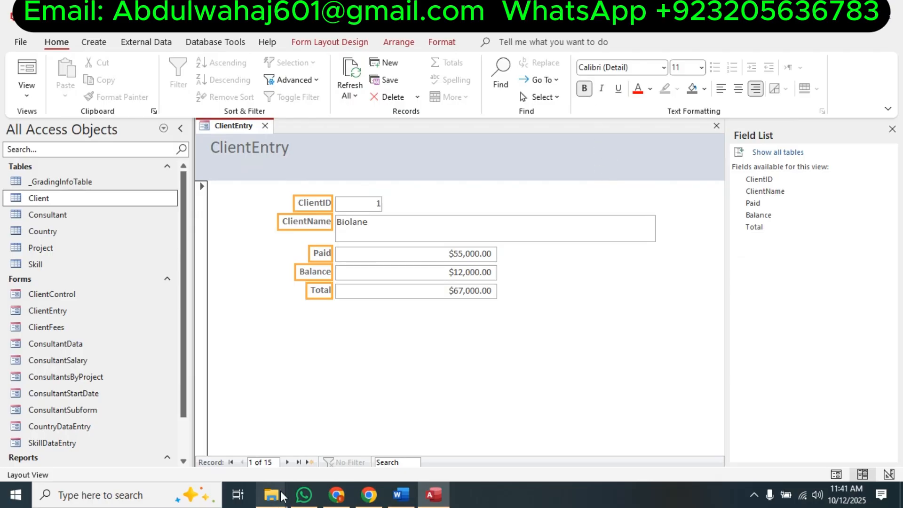
Reread the rest of step 4 in Word and highlight the whole step in yellow.
{"action": "left_click", "coordinate": [401, 495]}
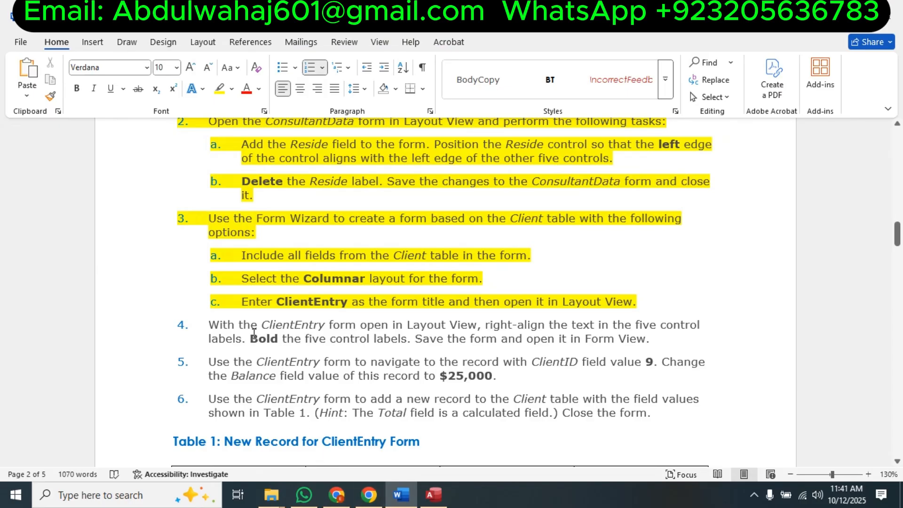
{"action": "left_click", "coordinate": [433, 495]}
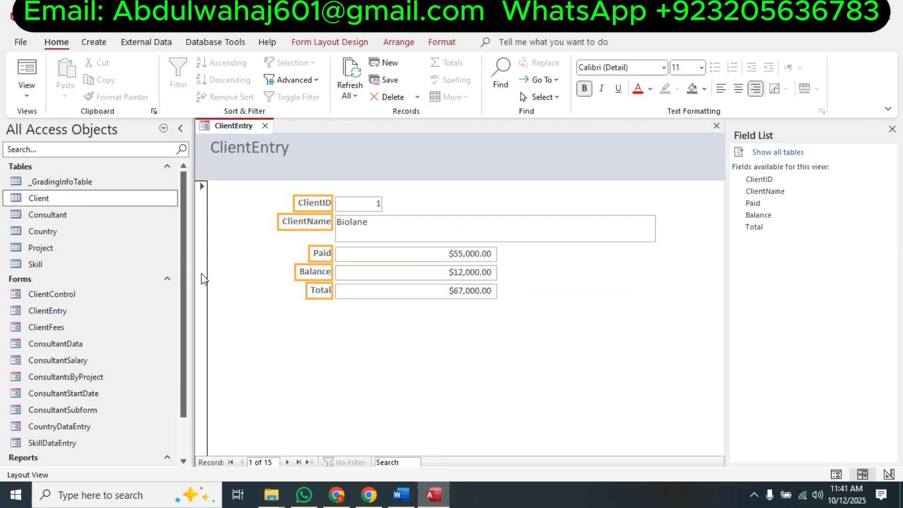
{"action": "left_click", "coordinate": [27, 87]}
{"action": "left_click", "coordinate": [429, 503]}
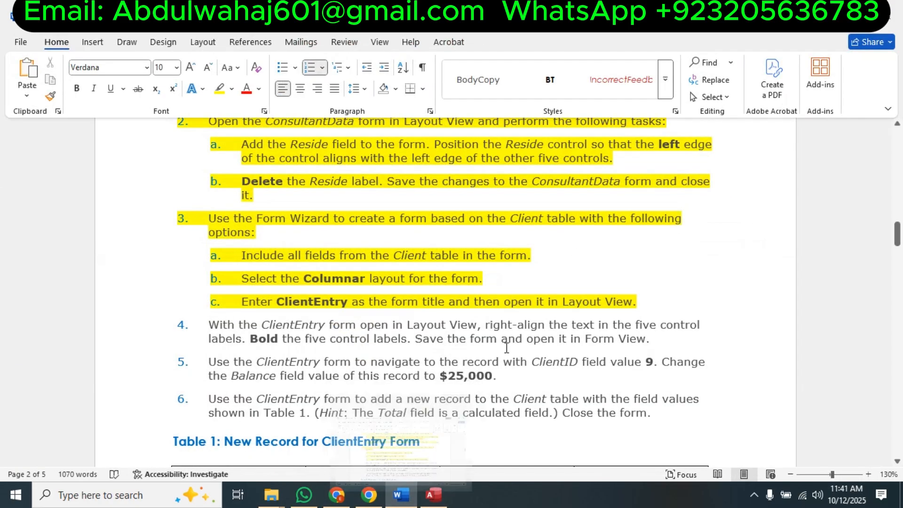
{"action": "triple_click", "coordinate": [599, 337]}
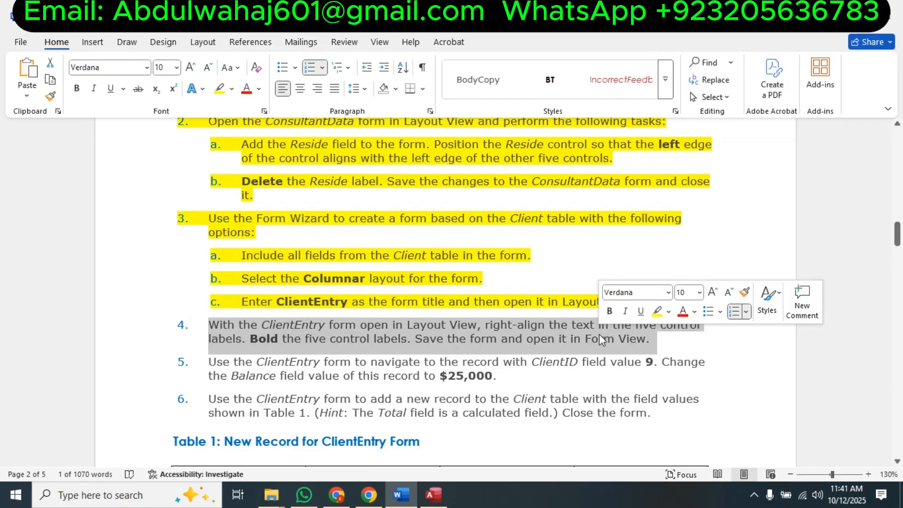
{"action": "left_click", "coordinate": [657, 311]}
{"action": "left_click", "coordinate": [562, 351]}
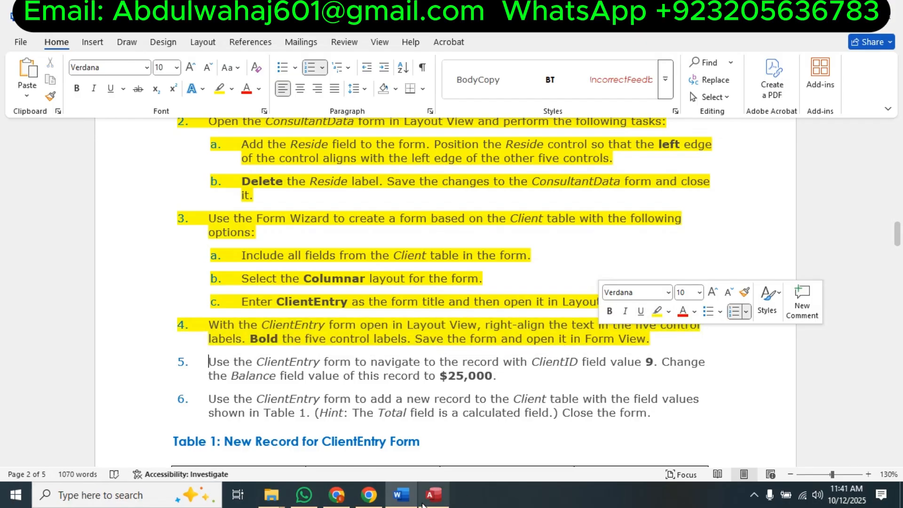
Return to Access and switch the ClientEntry form from Layout View to Form View.
{"action": "left_click", "coordinate": [433, 495]}
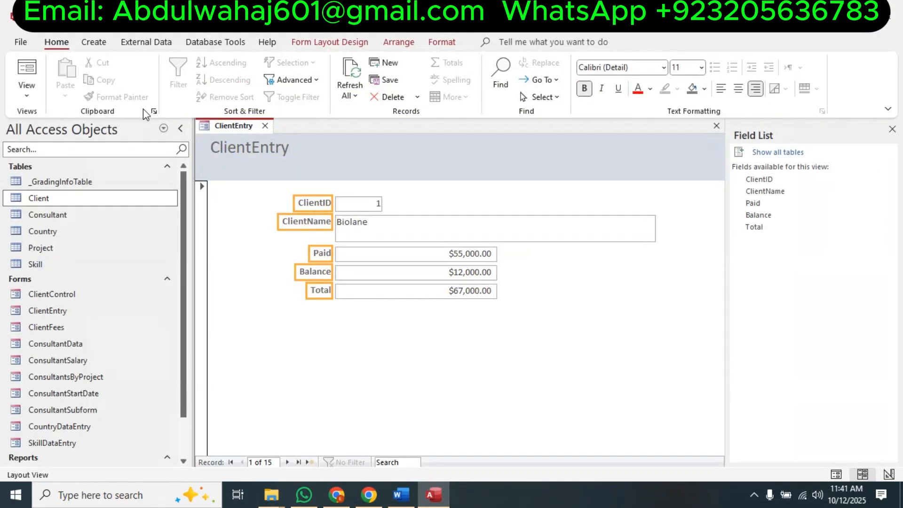
{"action": "right_click", "coordinate": [239, 128]}
{"action": "key", "text": "Escape"}
{"action": "left_click", "coordinate": [26, 94]}
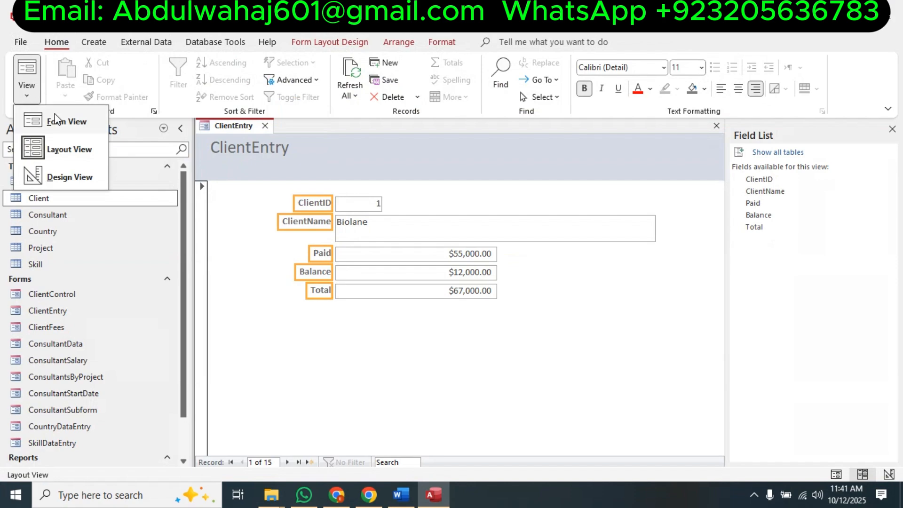
{"action": "left_click", "coordinate": [66, 121]}
Read steps 5 and 6 with Table 1 in Word, then go to record 9 in the ClientEntry form in Access.
{"action": "left_click", "coordinate": [401, 495]}
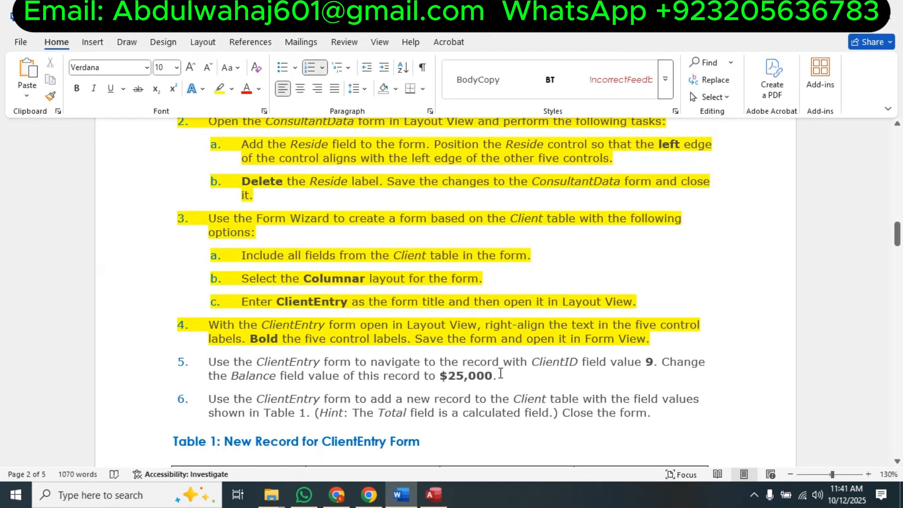
{"action": "scroll", "coordinate": [380, 275], "scroll_direction": "down", "scroll_amount": 20}
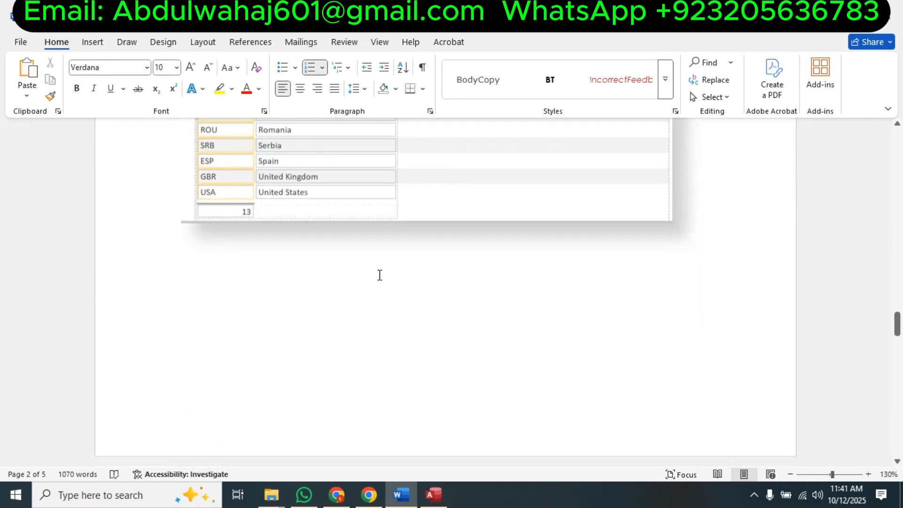
{"action": "scroll", "coordinate": [380, 274], "scroll_direction": "down", "scroll_amount": 15}
{"action": "scroll", "coordinate": [380, 274], "scroll_direction": "up", "scroll_amount": 3}
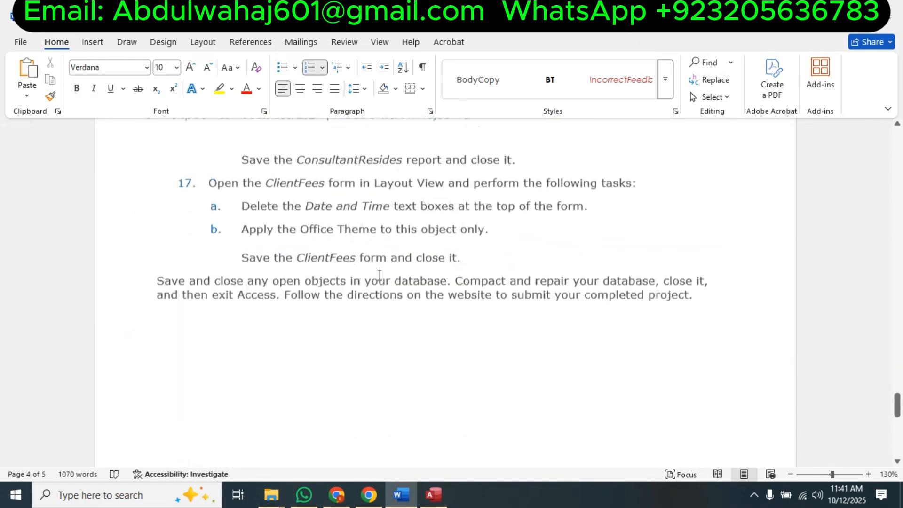
{"action": "scroll", "coordinate": [380, 275], "scroll_direction": "up", "scroll_amount": 20}
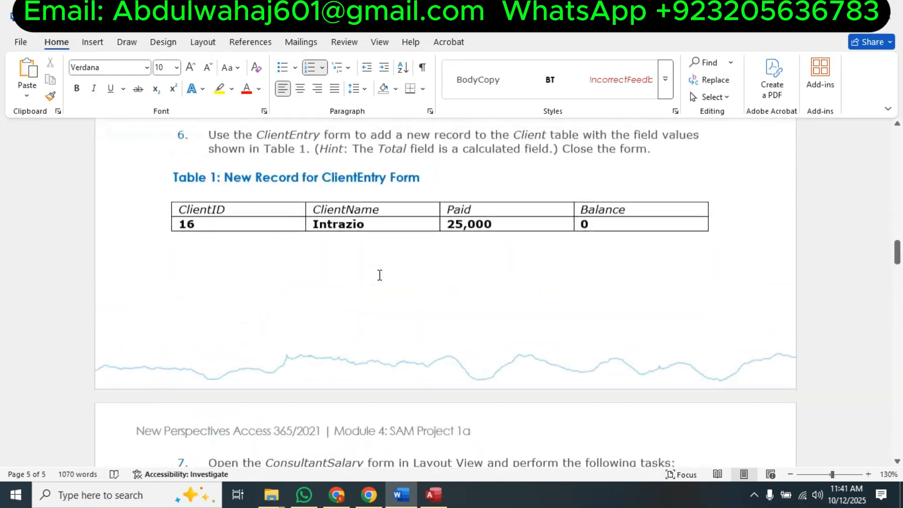
{"action": "scroll", "coordinate": [380, 276], "scroll_direction": "down", "scroll_amount": 4}
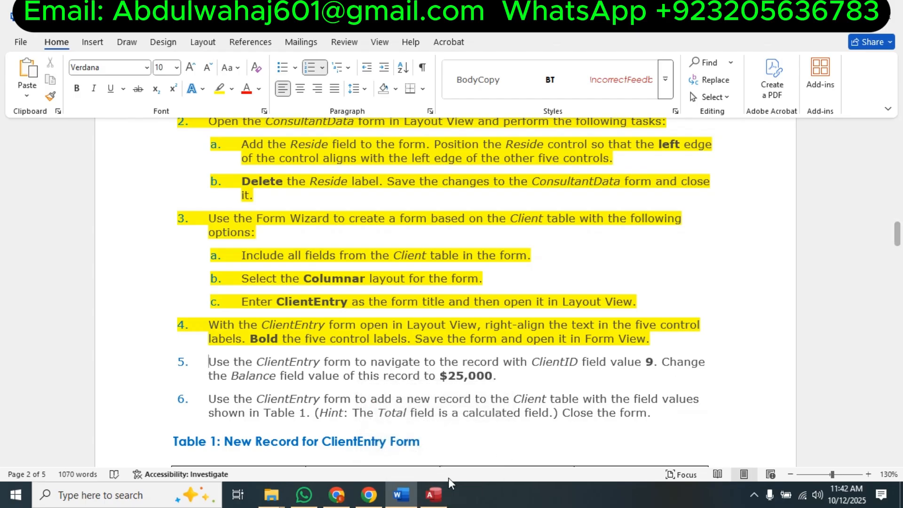
{"action": "left_click", "coordinate": [429, 495]}
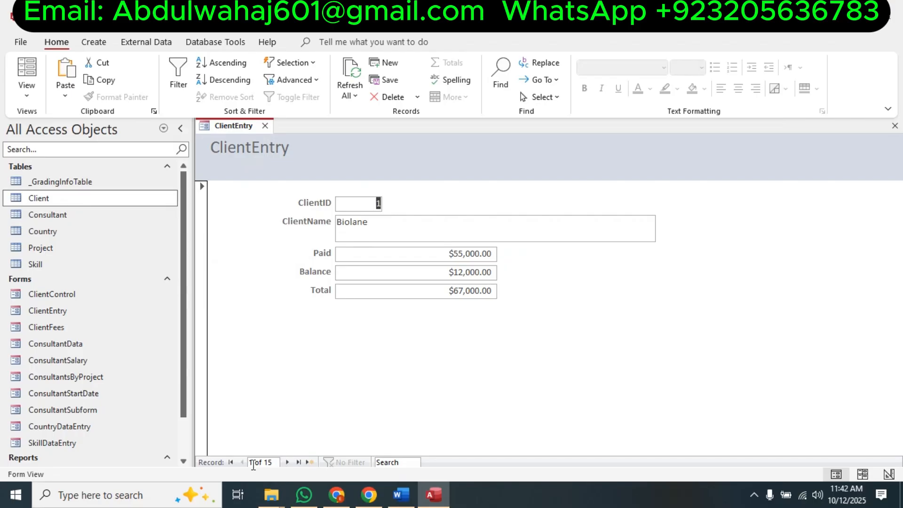
{"action": "left_click", "coordinate": [254, 462]}
{"action": "key", "text": "BackSpace"}
{"action": "type", "text": "9"}
{"action": "key", "text": "Return"}
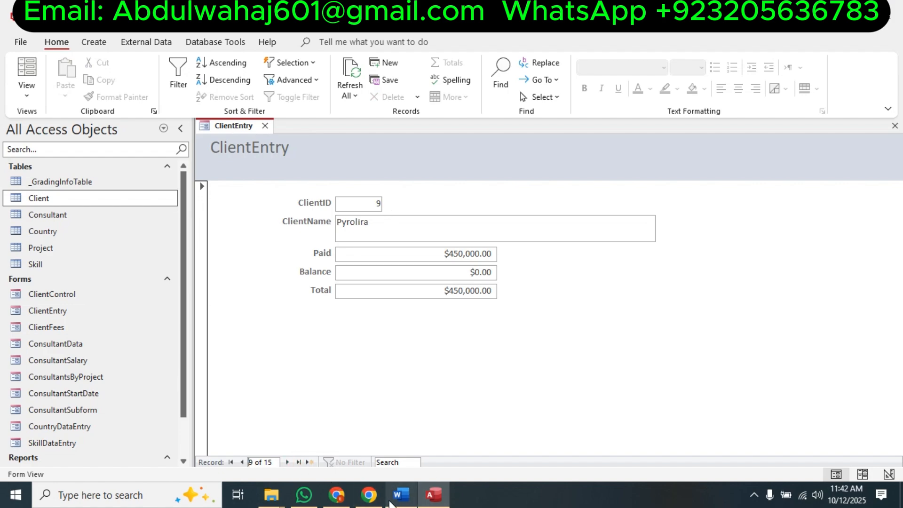
Recheck step 5 in Word, then set the Balance of the ClientID 9 record to 25000 in Access.
{"action": "left_click", "coordinate": [401, 495]}
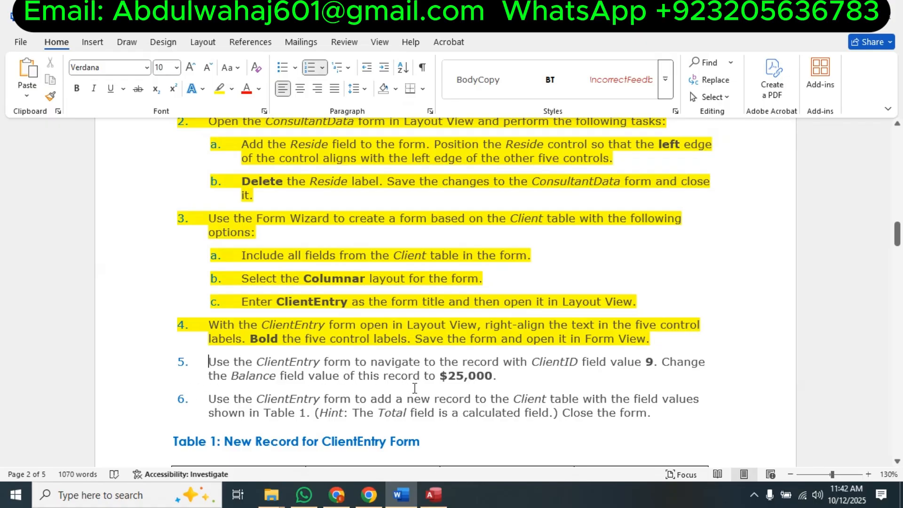
{"action": "left_click", "coordinate": [433, 494]}
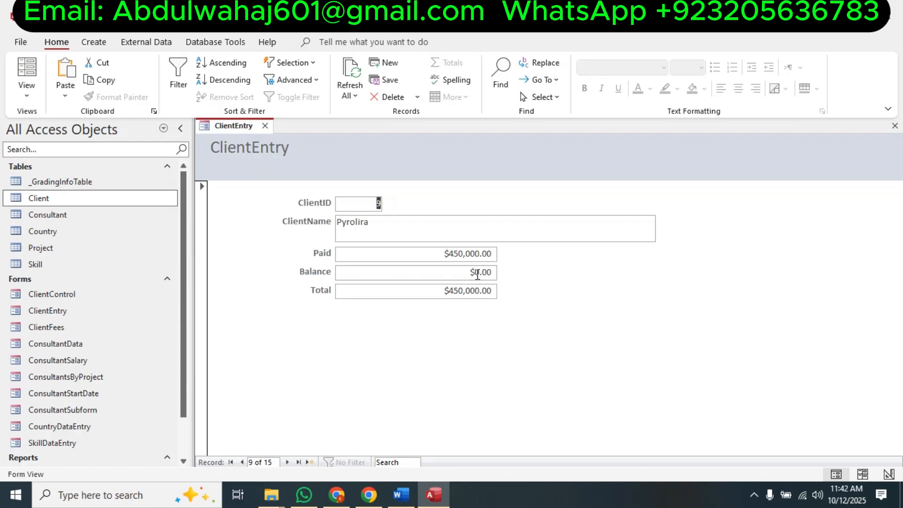
{"action": "left_click", "coordinate": [407, 495]}
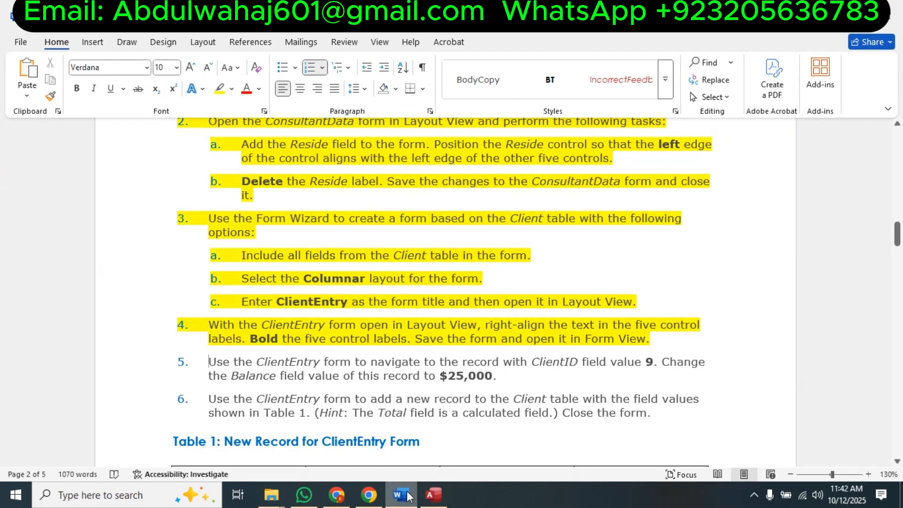
{"action": "left_click", "coordinate": [433, 496]}
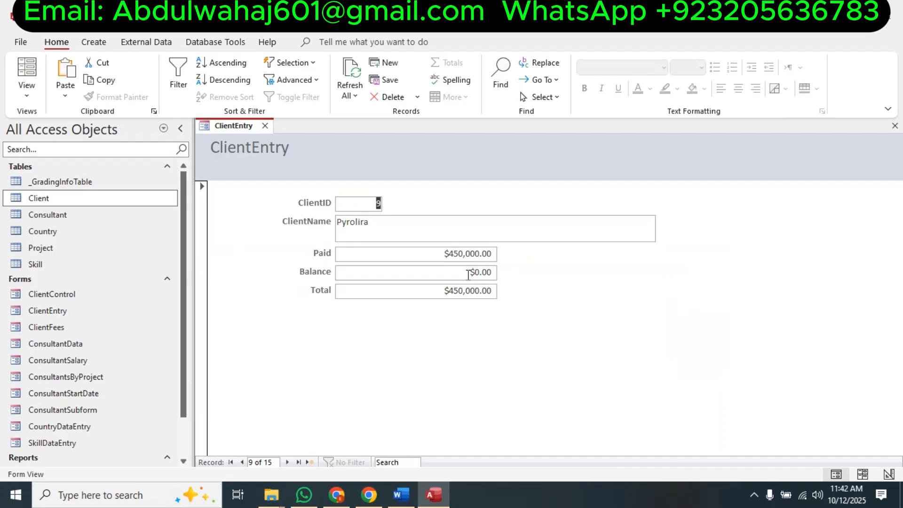
{"action": "left_click", "coordinate": [470, 273]}
{"action": "key", "text": "Delete"}
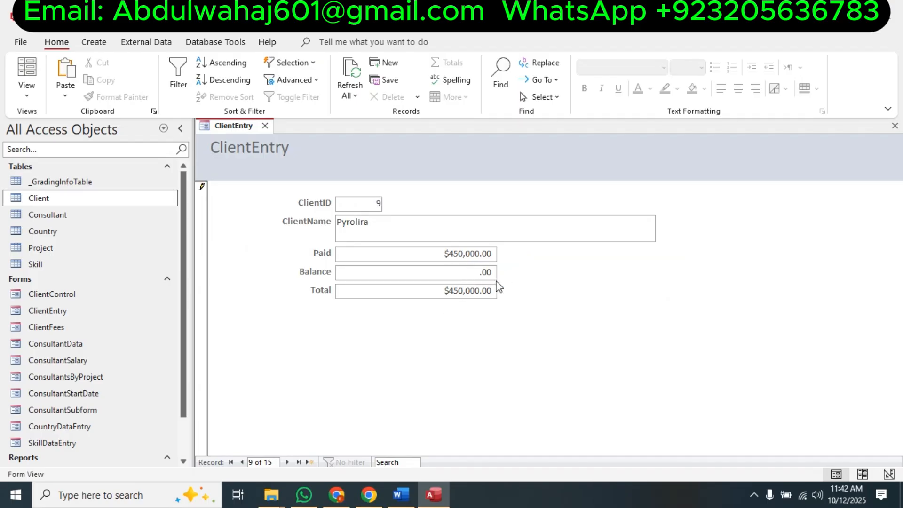
{"action": "key", "text": "Delete"}
{"action": "key", "text": "Delete"}
{"action": "type", "text": "25000"}
{"action": "key", "text": "Tab"}
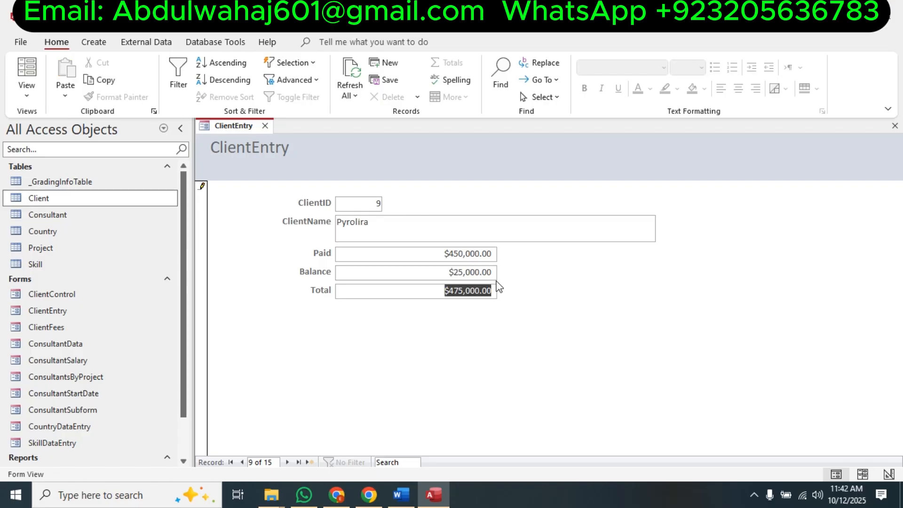
Switch to Word and highlight step 5 in yellow.
{"action": "left_click", "coordinate": [401, 495]}
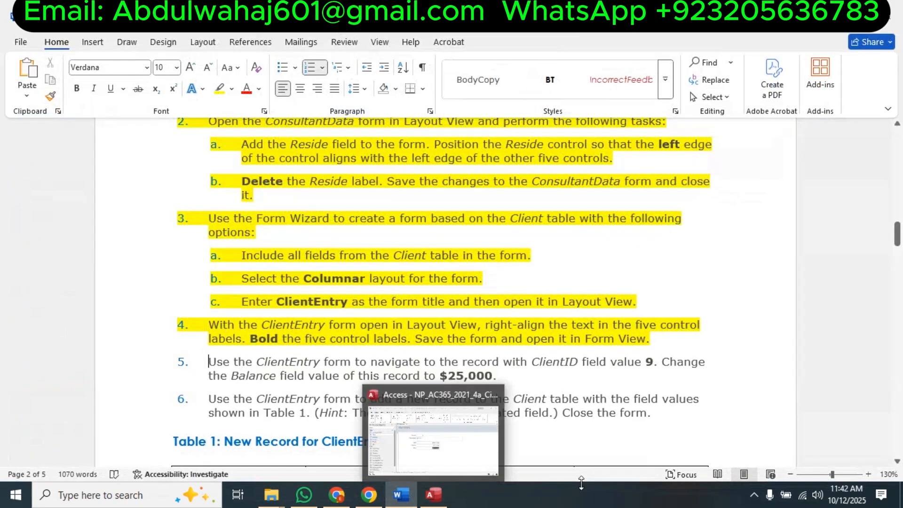
{"action": "left_click_drag", "start_coordinate": [497, 376], "coordinate": [169, 363]}
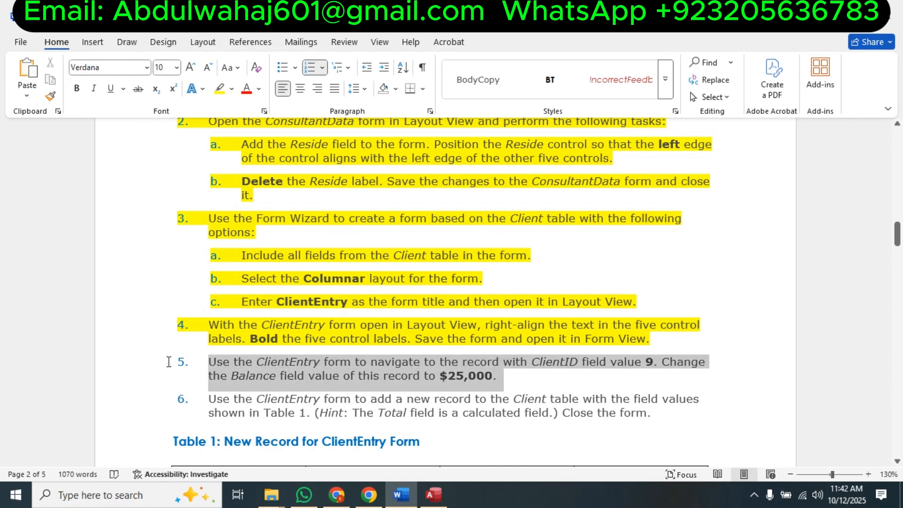
{"action": "left_click", "coordinate": [226, 338]}
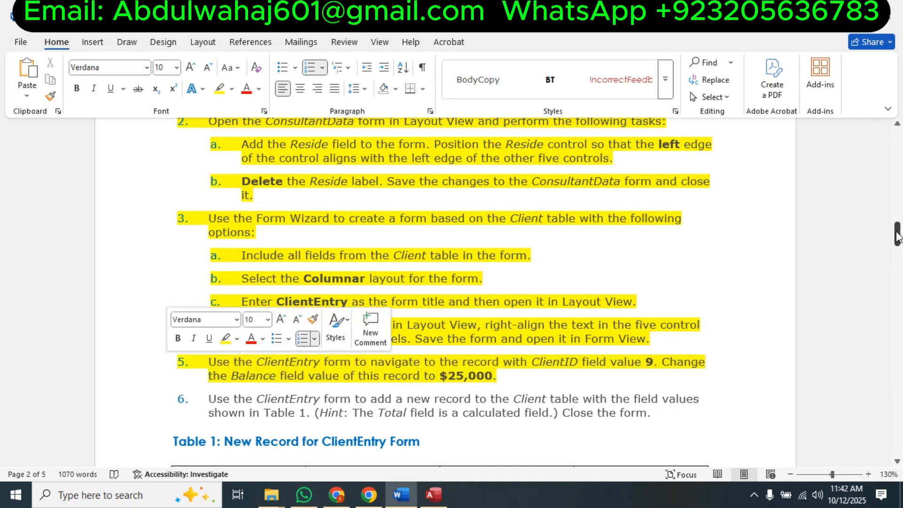
Review step 6 and Table 1 in Word, then start a new blank record in the ClientEntry form in Access.
{"action": "left_click_drag", "start_coordinate": [897, 234], "coordinate": [897, 248]}
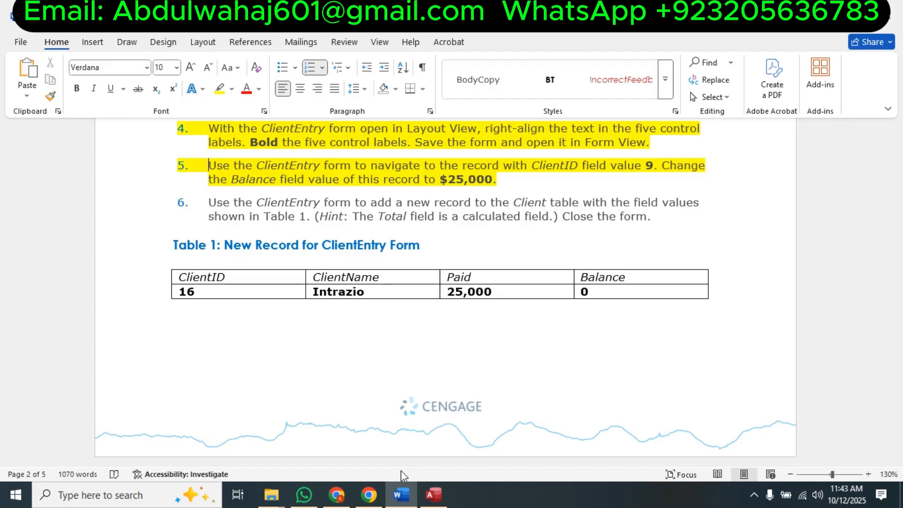
{"action": "left_click", "coordinate": [432, 494]}
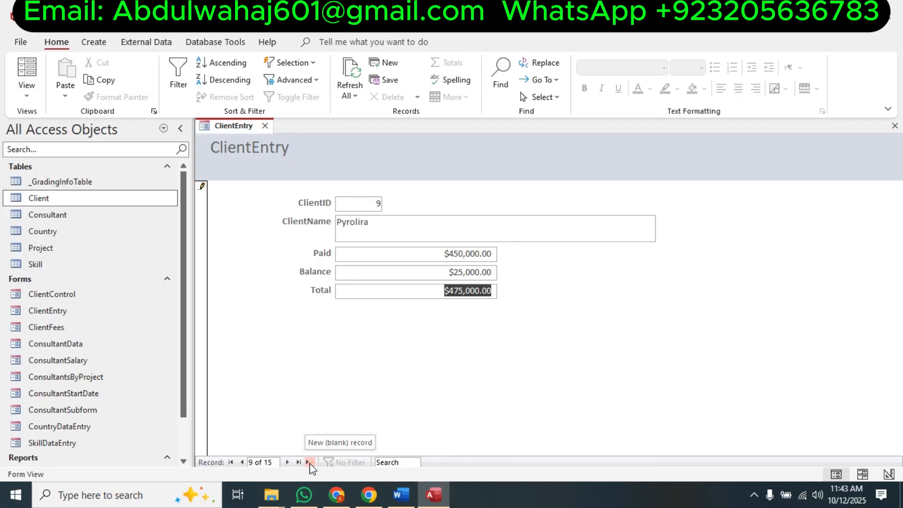
{"action": "left_click", "coordinate": [299, 462]}
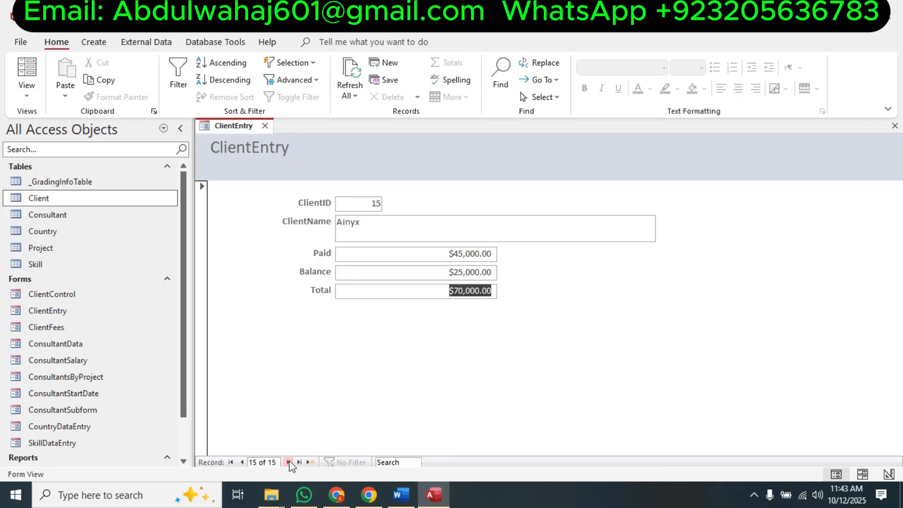
{"action": "left_click", "coordinate": [289, 462]}
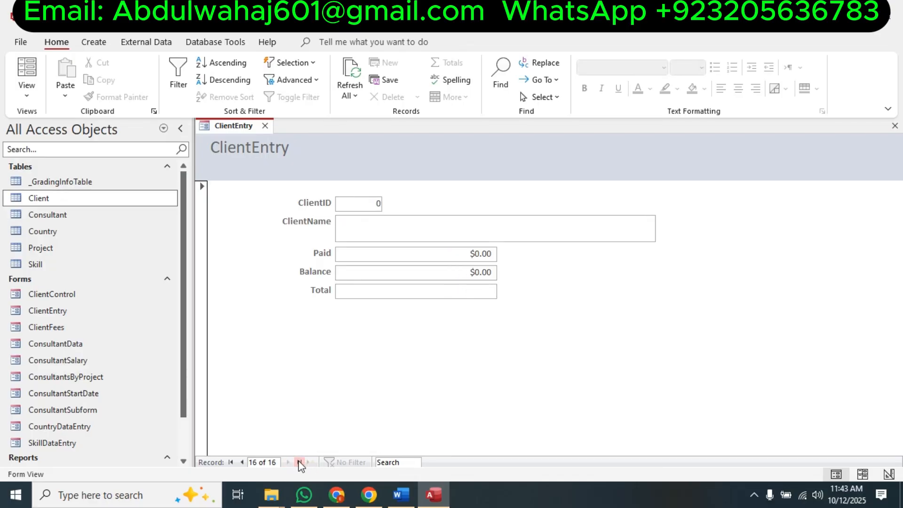
Check Table 1 in Word, then enter ClientID 16 and ClientName Intrazio in the new ClientEntry record in Access.
{"action": "left_click", "coordinate": [405, 495]}
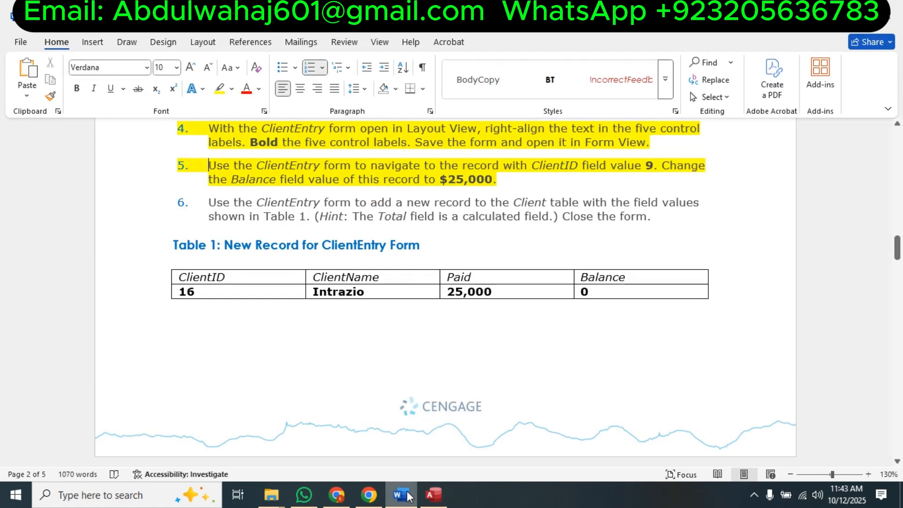
{"action": "double_click", "coordinate": [350, 292]}
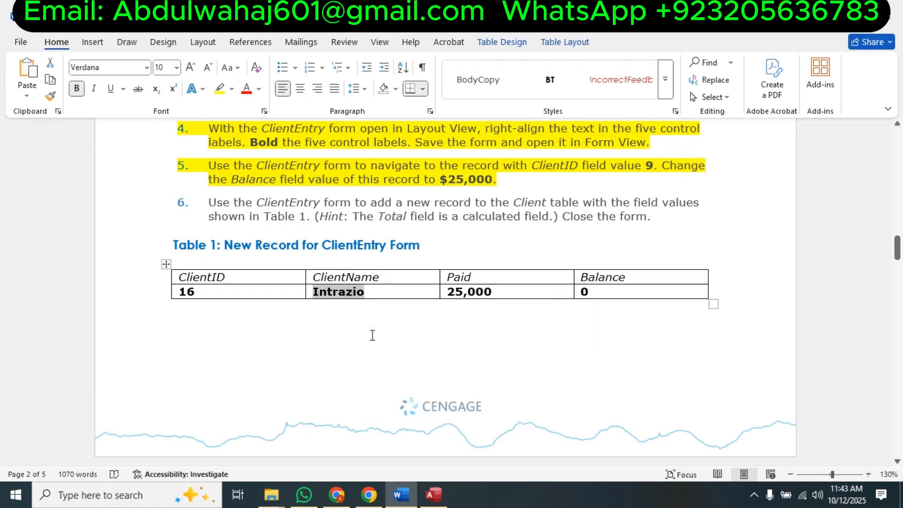
{"action": "key", "text": "alt+Tab"}
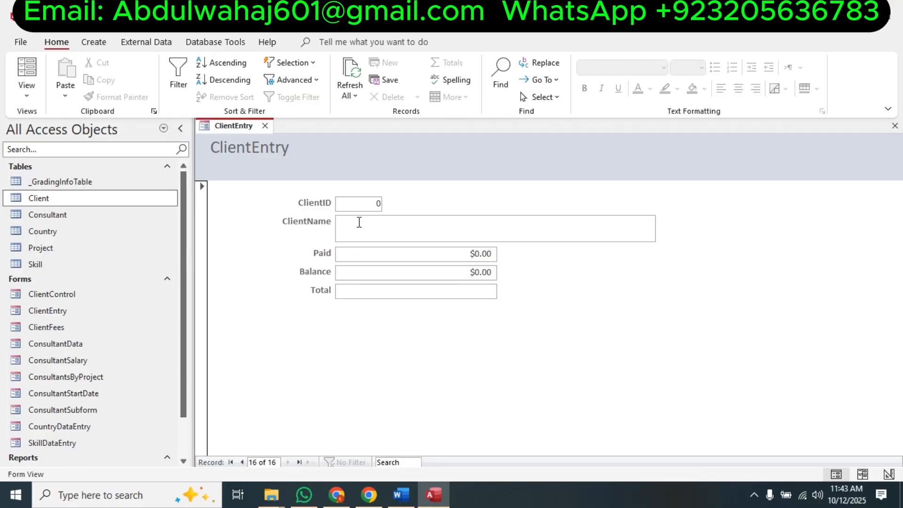
{"action": "left_click", "coordinate": [368, 224]}
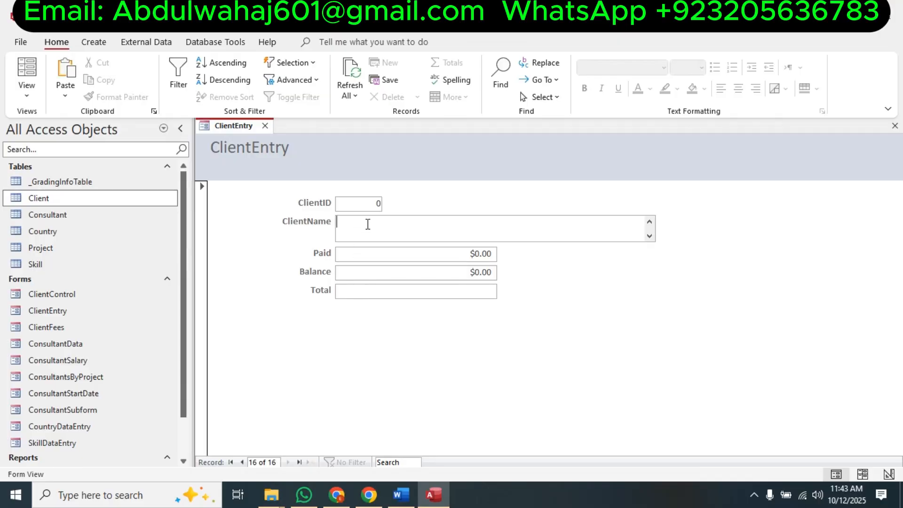
{"action": "left_click", "coordinate": [375, 203]}
{"action": "type", "text": "16"}
{"action": "left_click", "coordinate": [415, 223]}
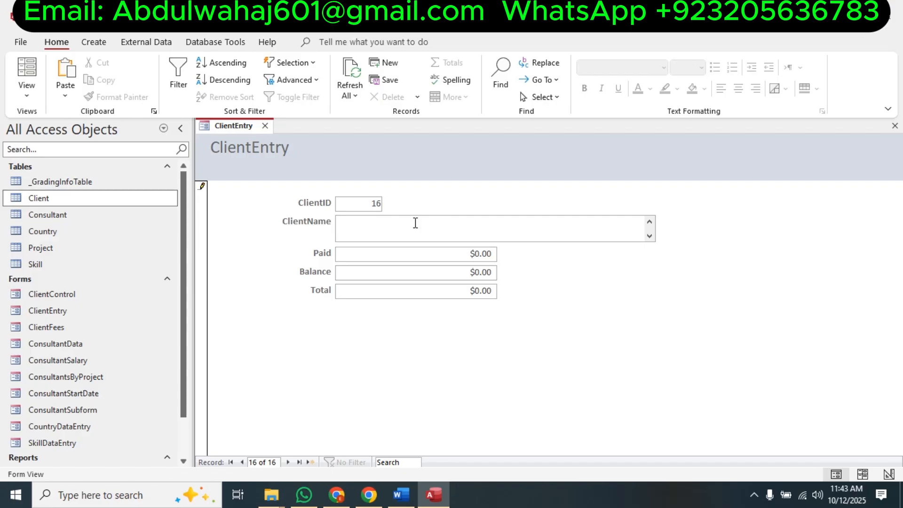
{"action": "type", "text": "Intrazio"}
Recheck Table 1 in Word, then set the Paid value of the new Intrazio record to 25,000 in Access.
{"action": "key", "text": "alt+Tab"}
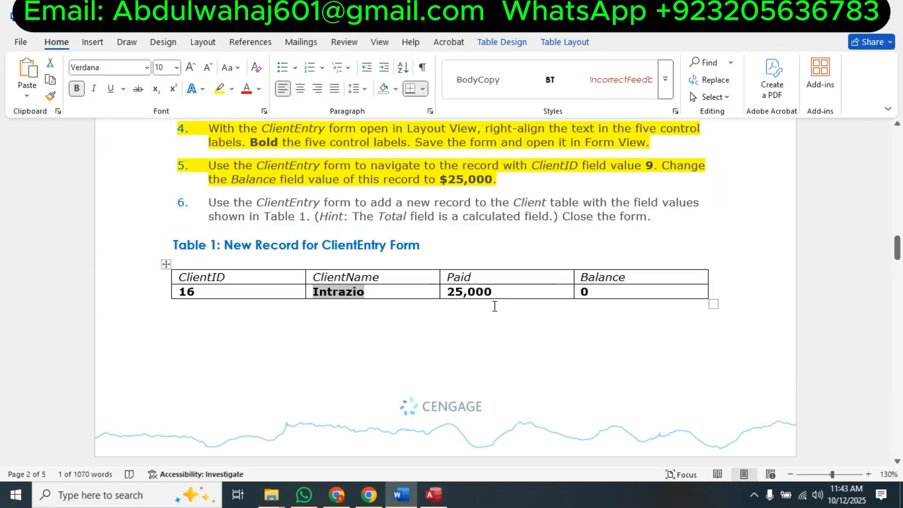
{"action": "key", "text": "alt+Tab"}
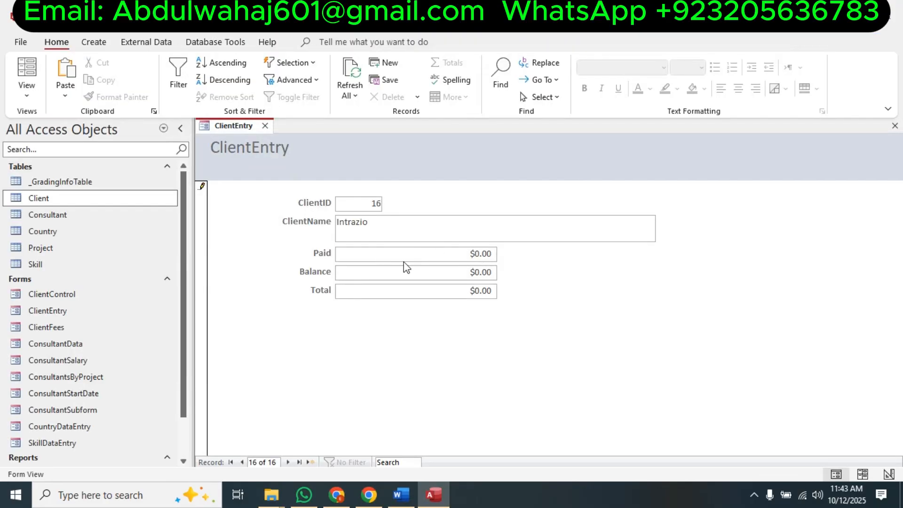
{"action": "key", "text": "Delete"}
{"action": "key", "text": "Delete"}
{"action": "key", "text": "Delete"}
{"action": "key", "text": "Delete"}
{"action": "key", "text": "Delete"}
{"action": "type", "text": "25,000"}
{"action": "key", "text": "Tab"}
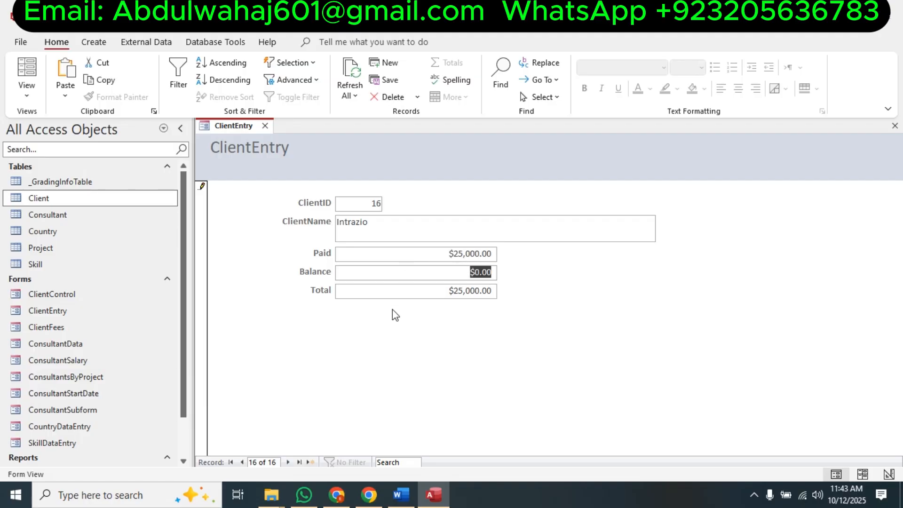
Switch to Word and highlight step 6 together with Table 1 in yellow.
{"action": "key", "text": "alt+Tab"}
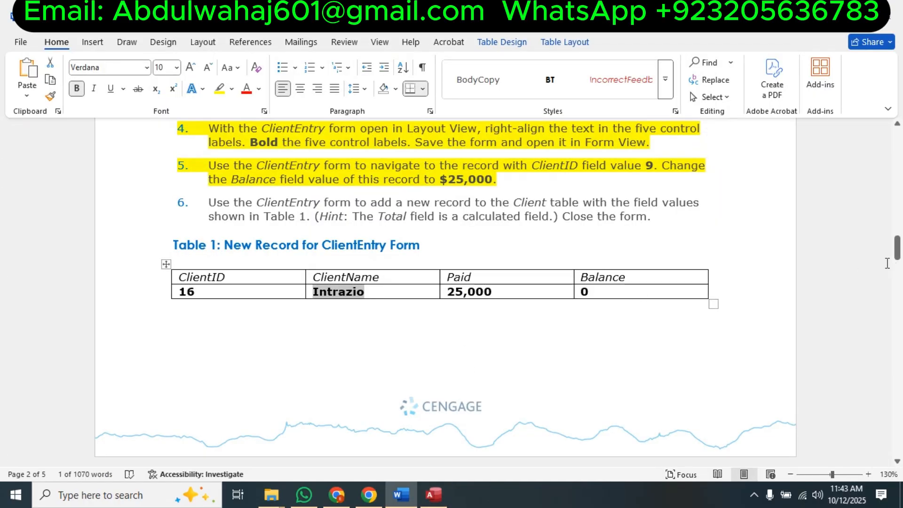
{"action": "left_click_drag", "start_coordinate": [608, 290], "coordinate": [214, 204]}
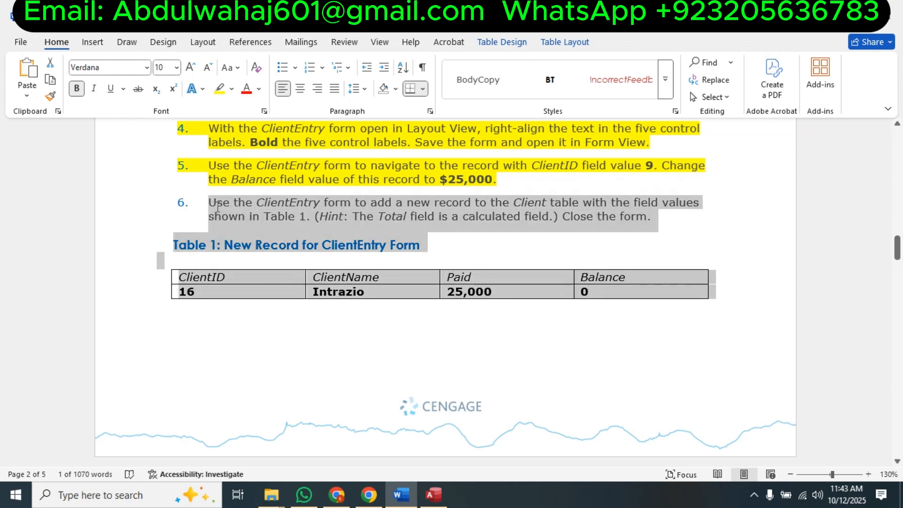
{"action": "left_click", "coordinate": [272, 184]}
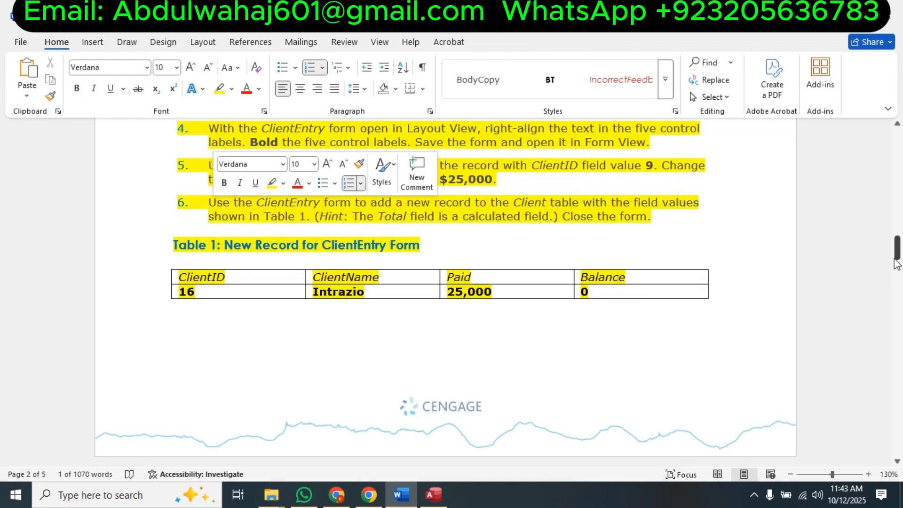
Go to step 7 in the Word instructions, then close the ClientEntry form in Access.
{"action": "left_click_drag", "start_coordinate": [897, 241], "coordinate": [898, 272]}
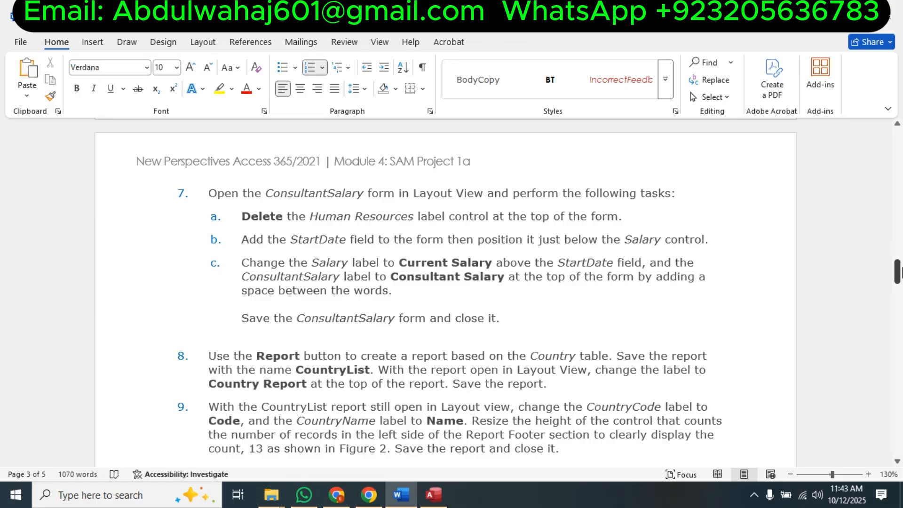
{"action": "left_click_drag", "start_coordinate": [899, 272], "coordinate": [898, 272]}
{"action": "left_click", "coordinate": [441, 492]}
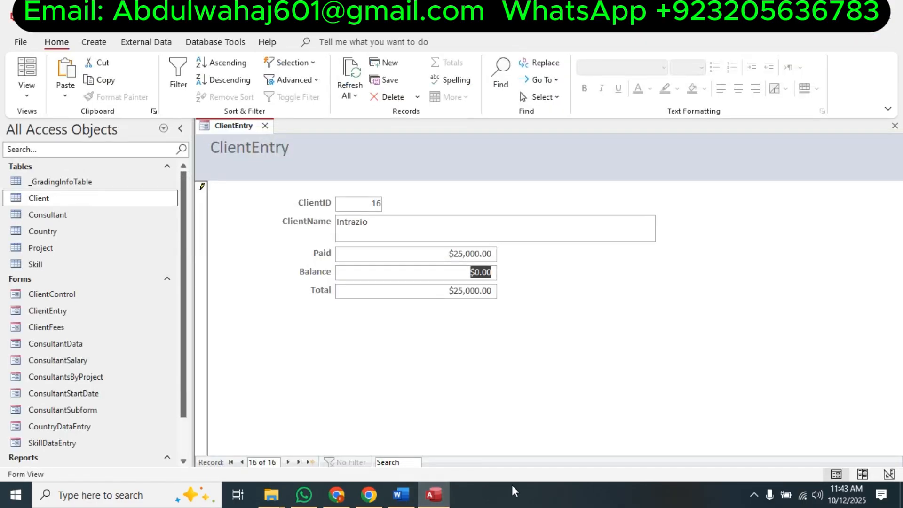
{"action": "right_click", "coordinate": [244, 127]}
{"action": "left_click", "coordinate": [268, 151]}
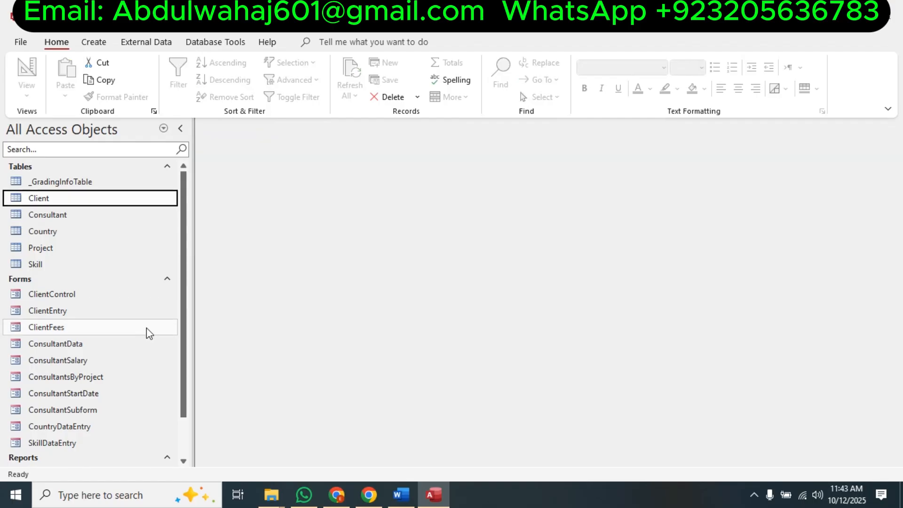
Open the ConsultantSalary form in Layout View and recheck step 7 in Word before returning to Access.
{"action": "right_click", "coordinate": [75, 366]}
{"action": "left_click", "coordinate": [141, 177]}
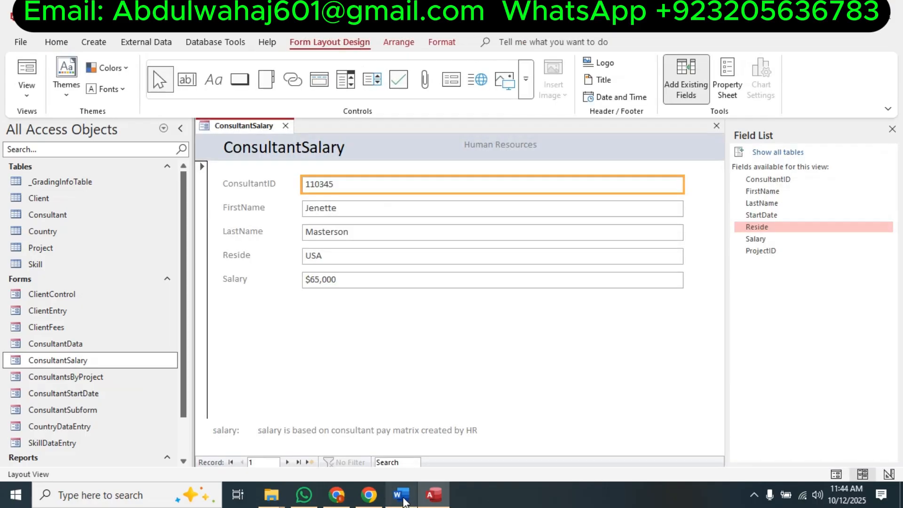
{"action": "left_click", "coordinate": [401, 495]}
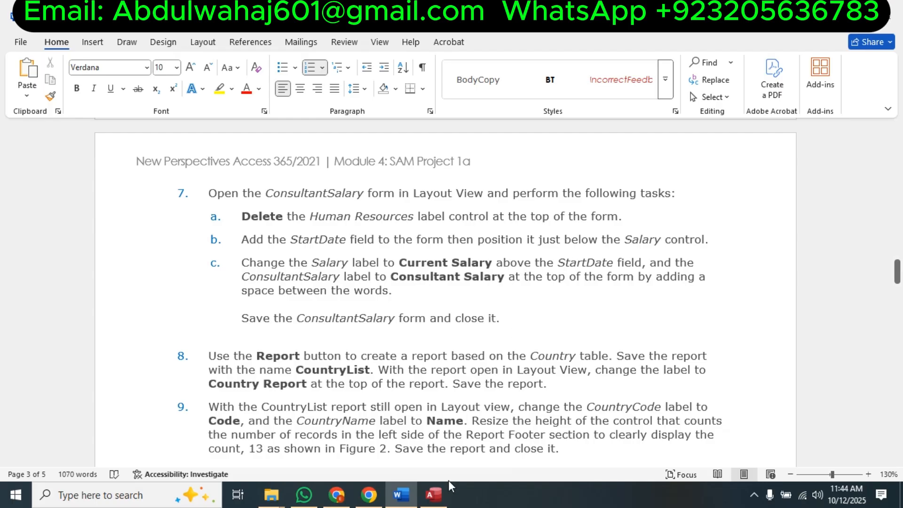
{"action": "left_click", "coordinate": [433, 495]}
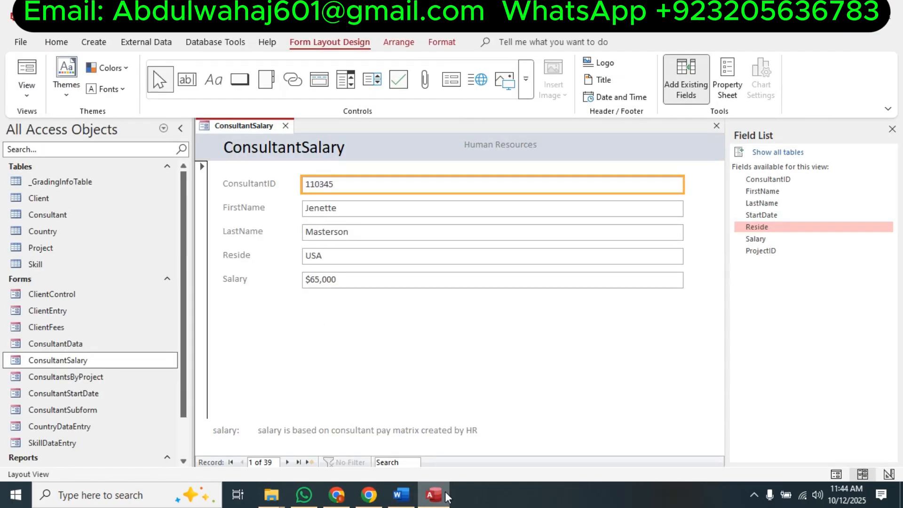
{"action": "left_click", "coordinate": [514, 152]}
{"action": "key", "text": "Delete"}
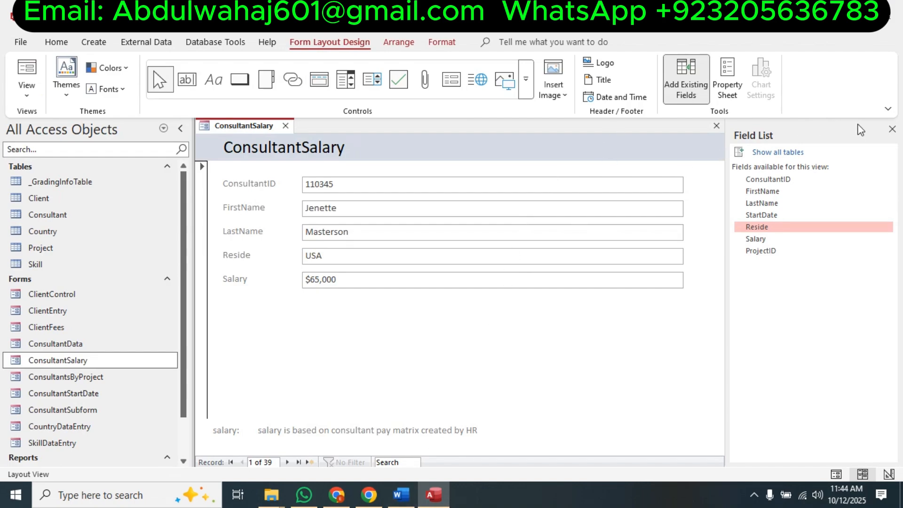
{"action": "left_click", "coordinate": [892, 129]}
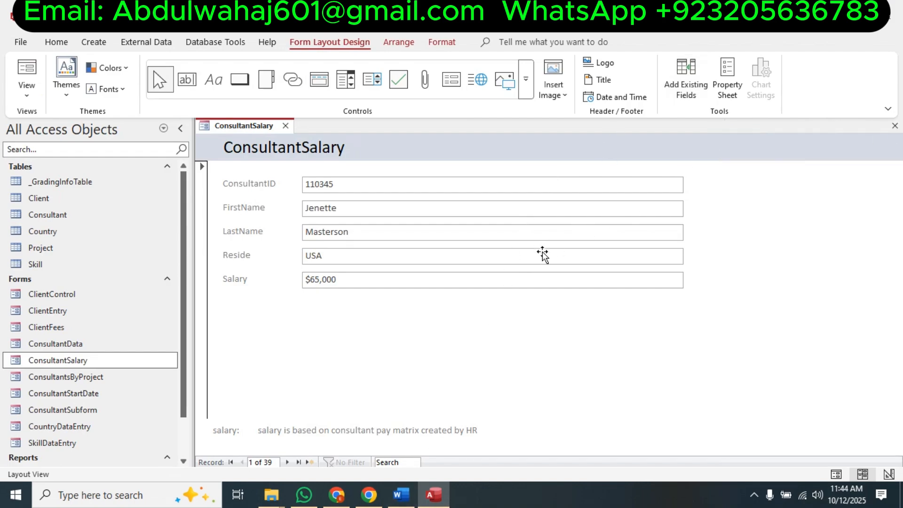
{"action": "key", "text": "ctrl+z"}
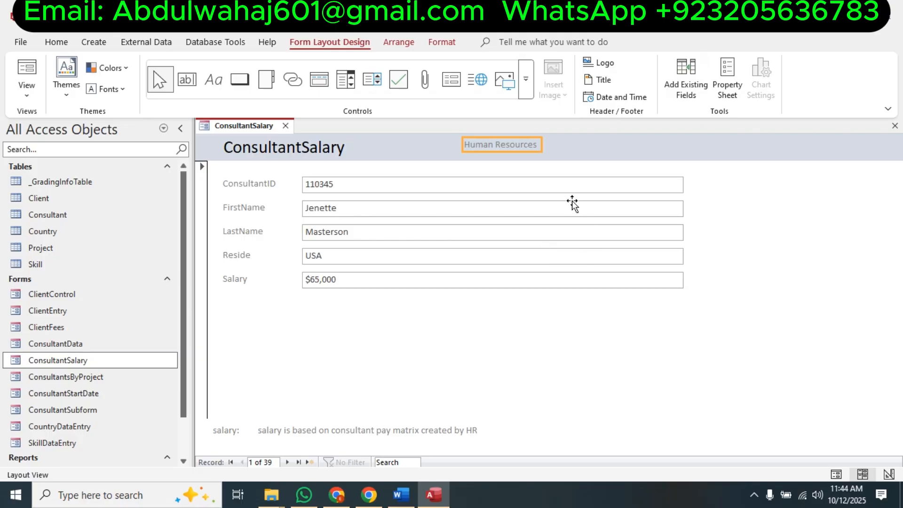
Delete the Human Resources label control from the ConsultantSalary form header.
{"action": "right_click", "coordinate": [497, 142]}
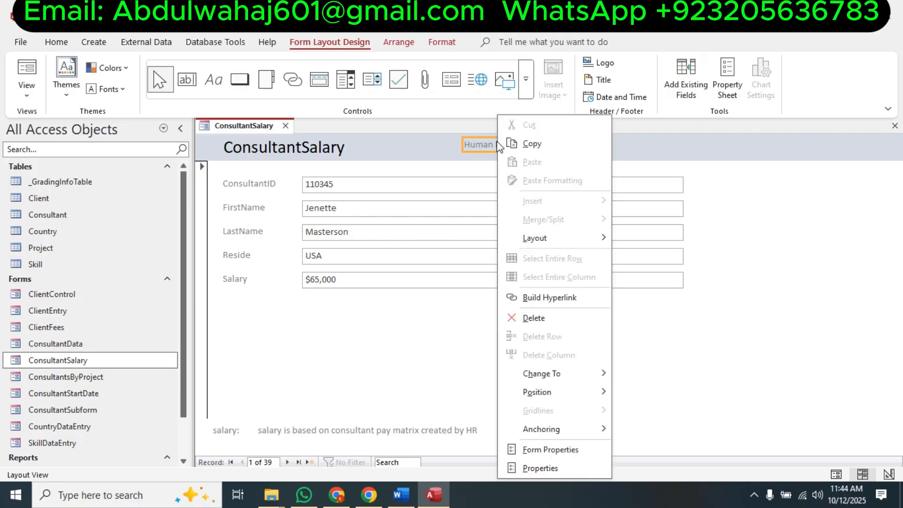
{"action": "left_click", "coordinate": [546, 327]}
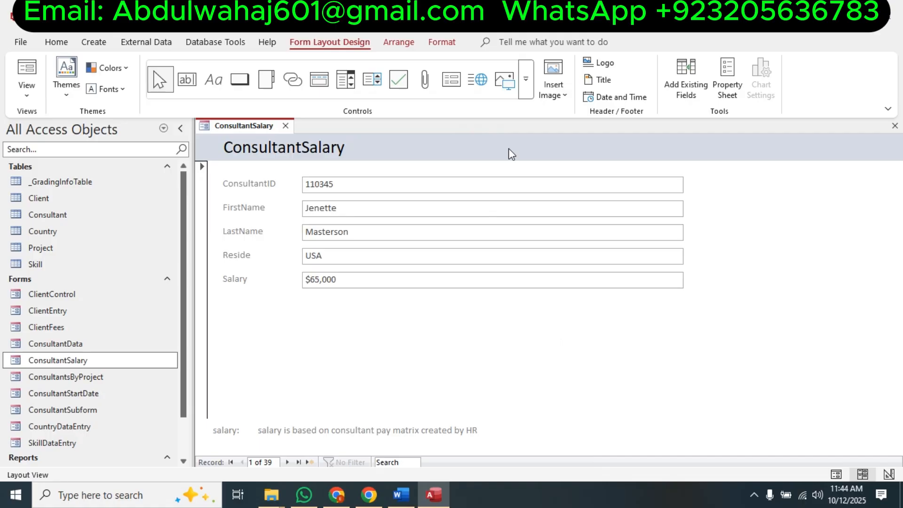
Read step 7b about the StartDate field in Word, then return to the ConsultantSalary form in Access.
{"action": "left_click", "coordinate": [401, 495]}
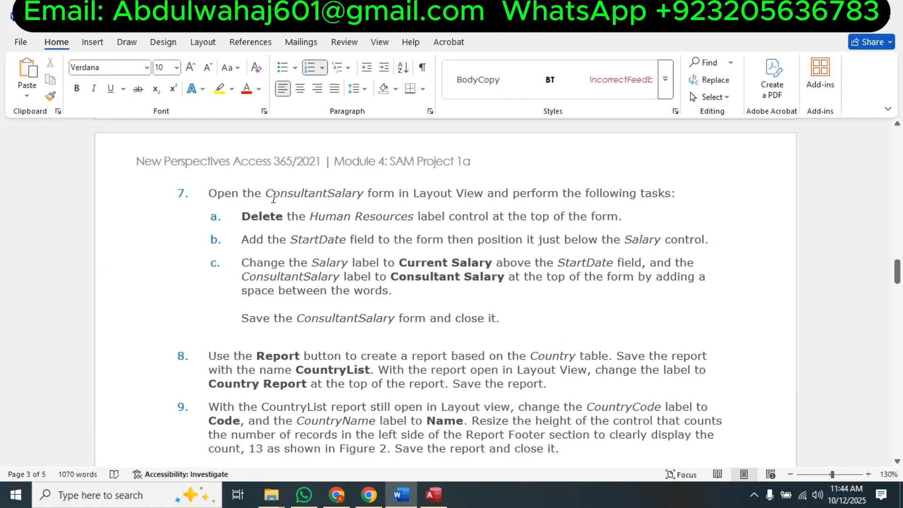
{"action": "left_click_drag", "start_coordinate": [233, 238], "coordinate": [705, 241]}
{"action": "left_click", "coordinate": [433, 495]}
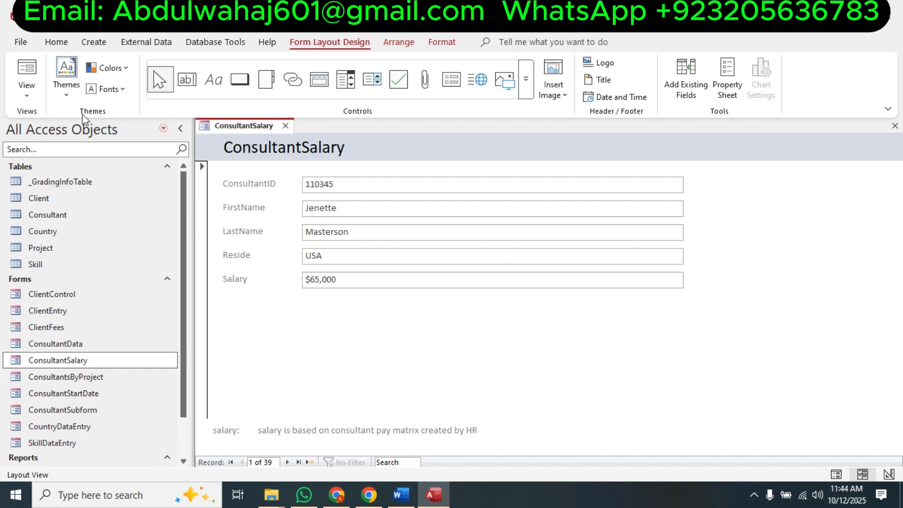
Add the StartDate field to the ConsultantSalary form and position it just below the Salary control.
{"action": "left_click", "coordinate": [38, 98]}
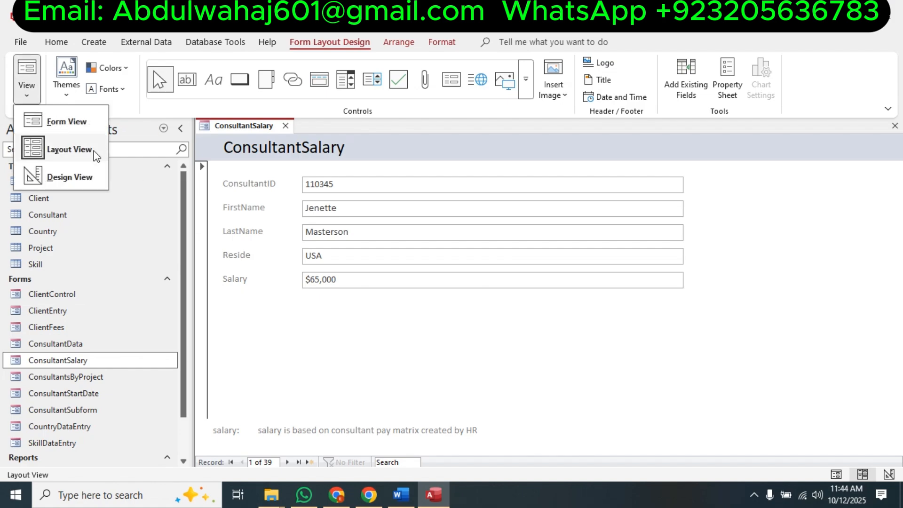
{"action": "left_click", "coordinate": [488, 352]}
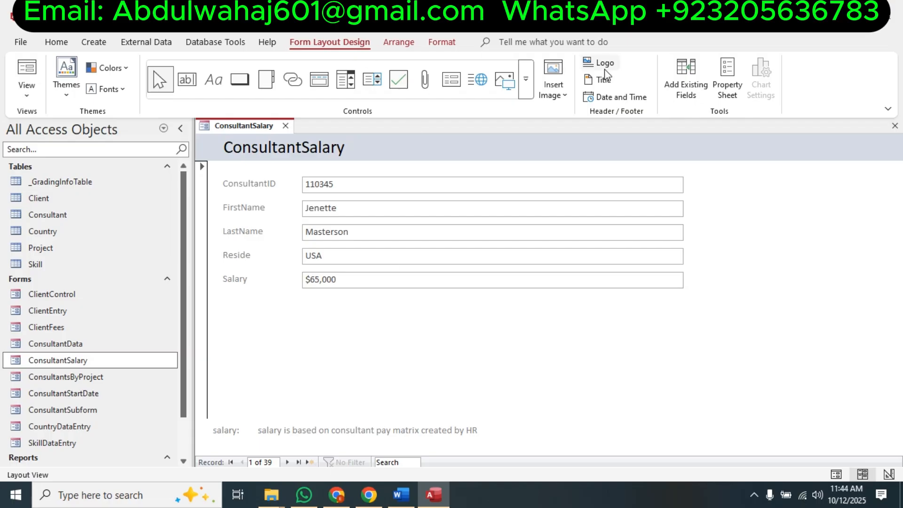
{"action": "left_click", "coordinate": [696, 90]}
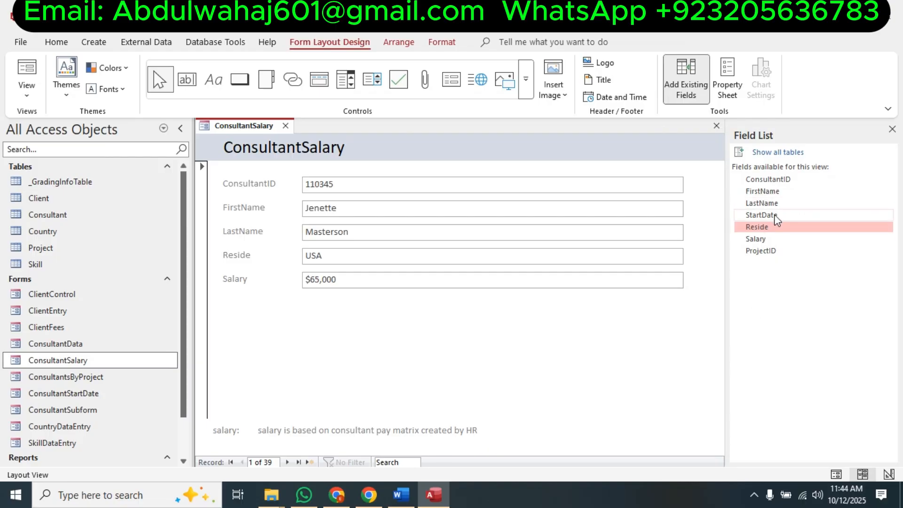
{"action": "left_click_drag", "start_coordinate": [777, 215], "coordinate": [297, 310]}
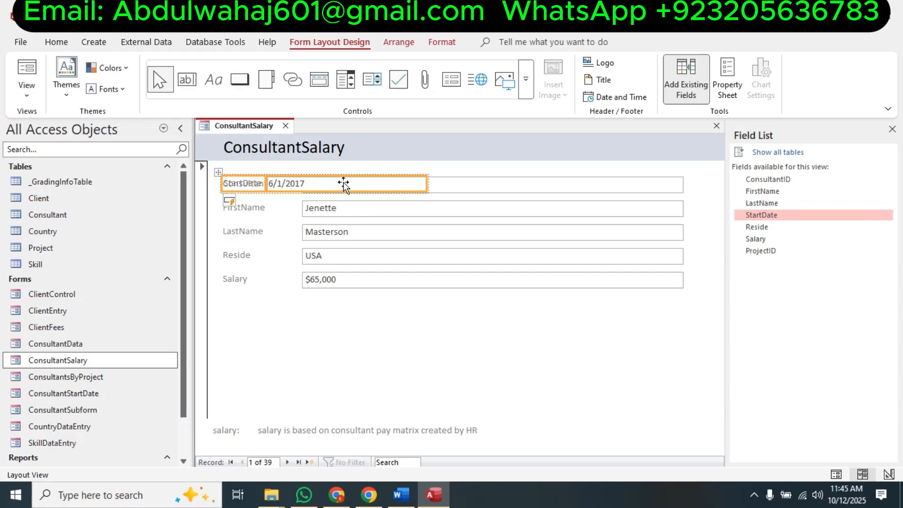
{"action": "left_click_drag", "start_coordinate": [219, 174], "coordinate": [225, 293]}
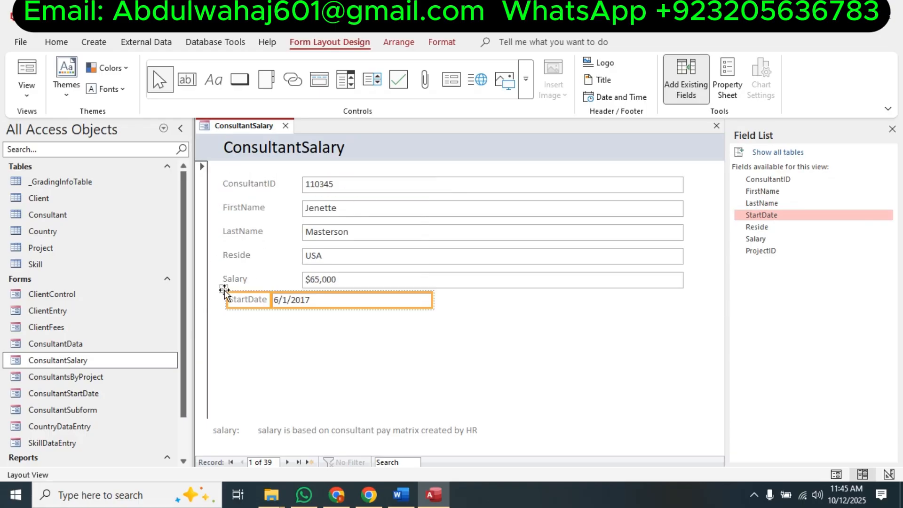
{"action": "left_click", "coordinate": [354, 391]}
Read step 7c in Word for the required label texts, then return to the ConsultantSalary form in Access.
{"action": "left_click", "coordinate": [405, 500]}
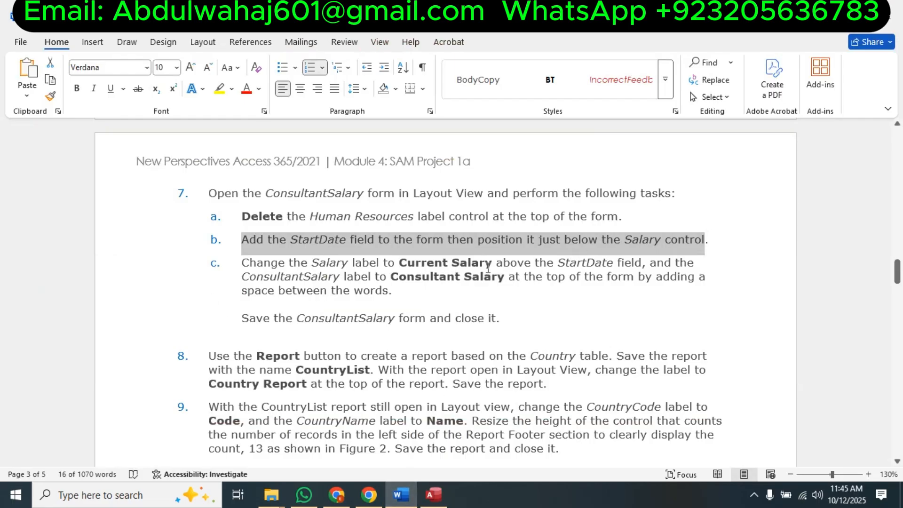
{"action": "left_click_drag", "start_coordinate": [492, 265], "coordinate": [400, 265]}
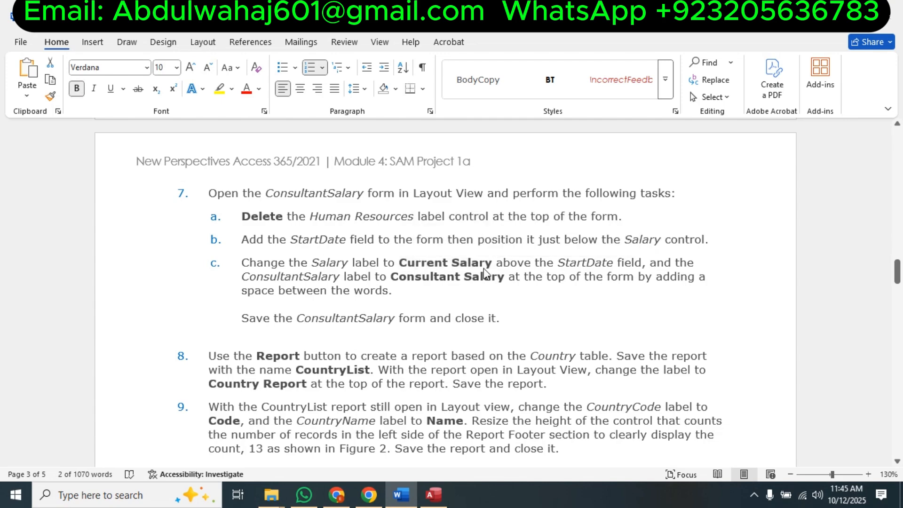
{"action": "key", "text": "alt+Tab"}
{"action": "left_click", "coordinate": [249, 300]}
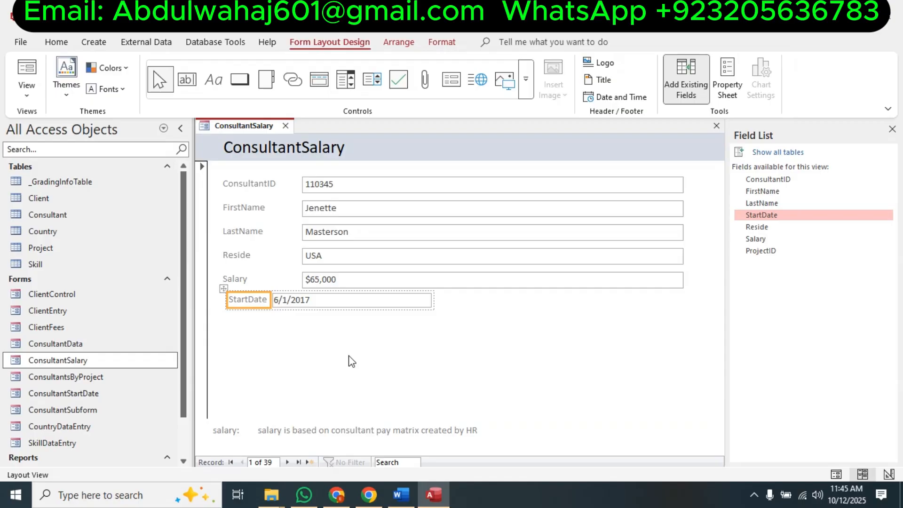
{"action": "key", "text": "ctrl+z"}
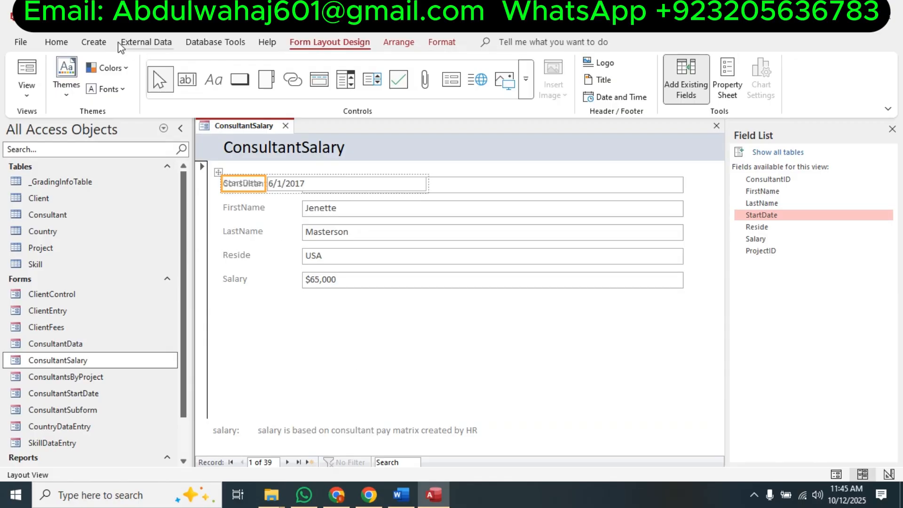
{"action": "key", "text": "ctrl+y"}
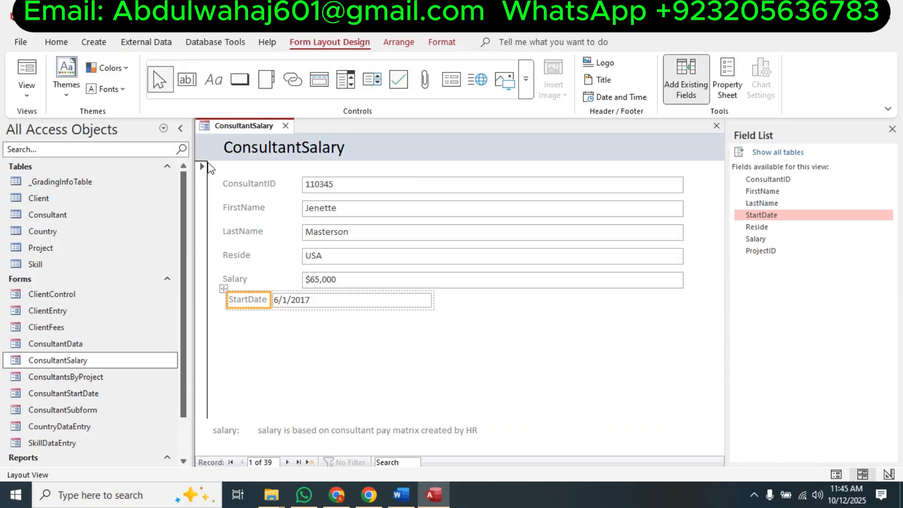
Shift the left edge of the StartDate text box to line up with the other fields and widen it to match their right edge.
{"action": "left_click", "coordinate": [250, 282]}
{"action": "left_click", "coordinate": [247, 301]}
{"action": "left_click", "coordinate": [313, 305]}
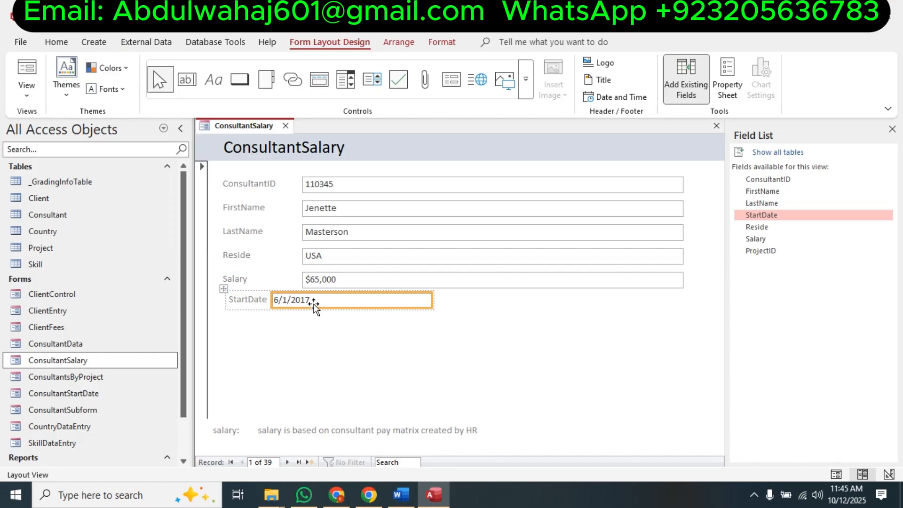
{"action": "left_click_drag", "start_coordinate": [281, 303], "coordinate": [303, 301]}
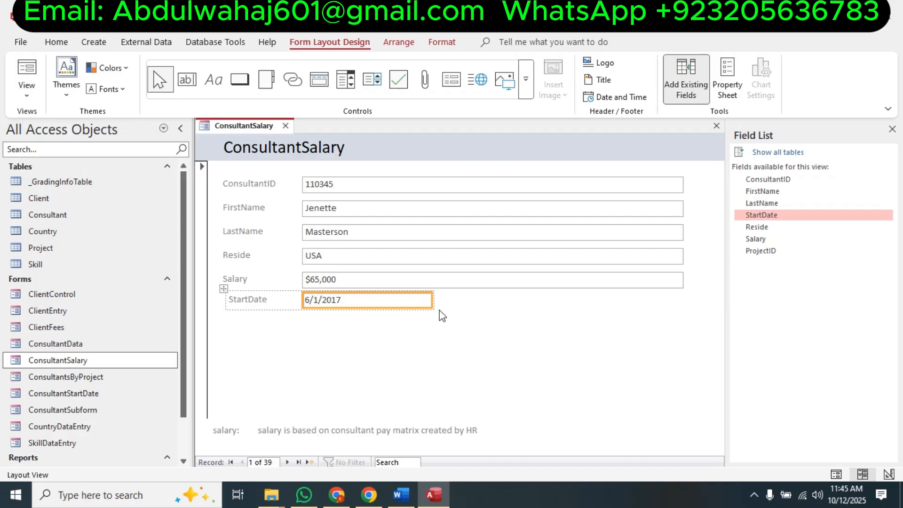
{"action": "left_click_drag", "start_coordinate": [431, 300], "coordinate": [683, 320]}
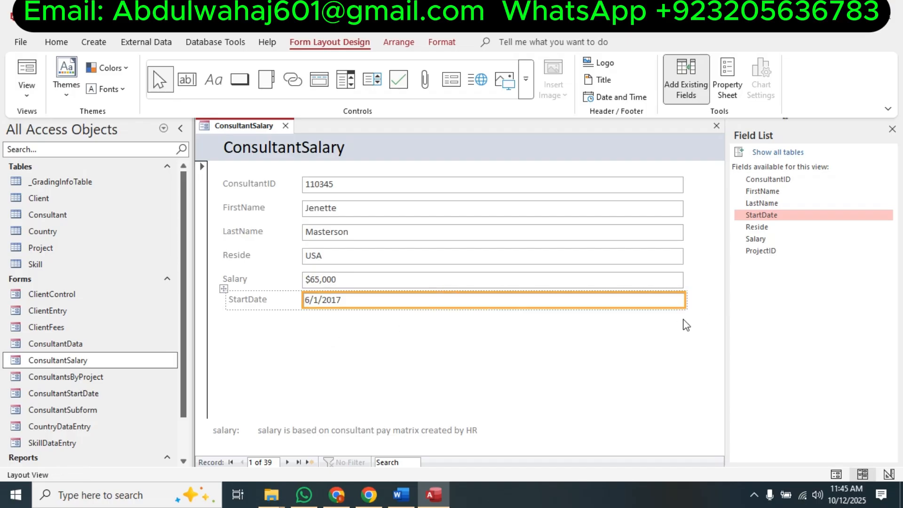
Extend the StartDate label's left edge to line up with the other field labels on the form.
{"action": "left_click", "coordinate": [250, 301]}
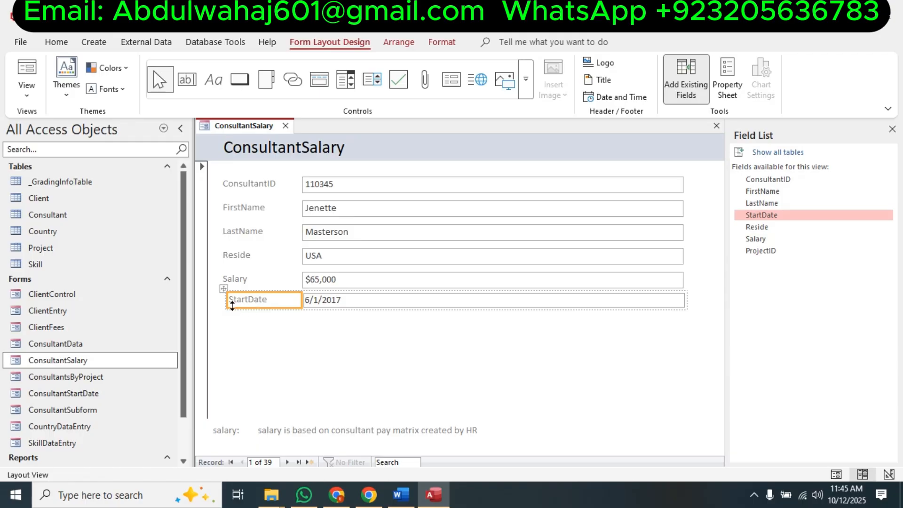
{"action": "left_click", "coordinate": [228, 302]}
{"action": "left_click", "coordinate": [377, 383]}
{"action": "left_click", "coordinate": [259, 306]}
{"action": "left_click", "coordinate": [228, 301]}
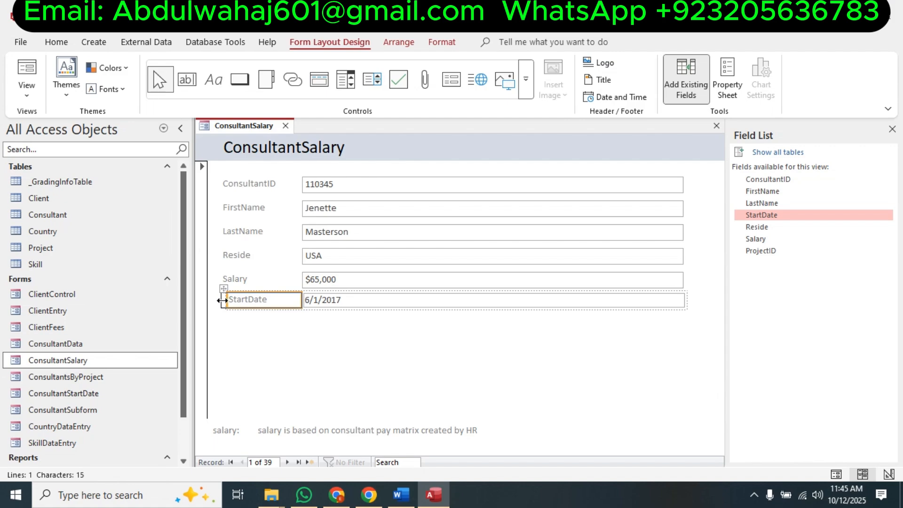
{"action": "left_click", "coordinate": [225, 301]}
{"action": "left_click", "coordinate": [281, 346]}
{"action": "left_click", "coordinate": [232, 299]}
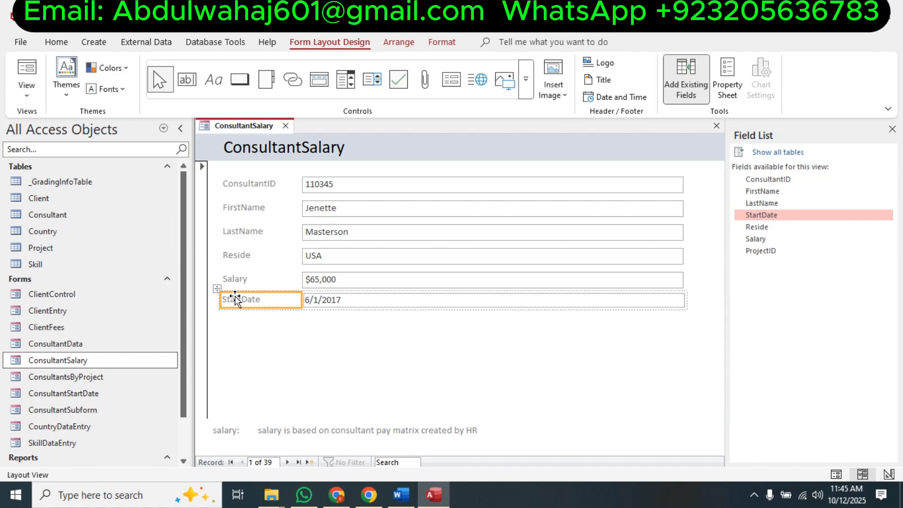
{"action": "left_click", "coordinate": [235, 284]}
{"action": "left_click", "coordinate": [255, 301]}
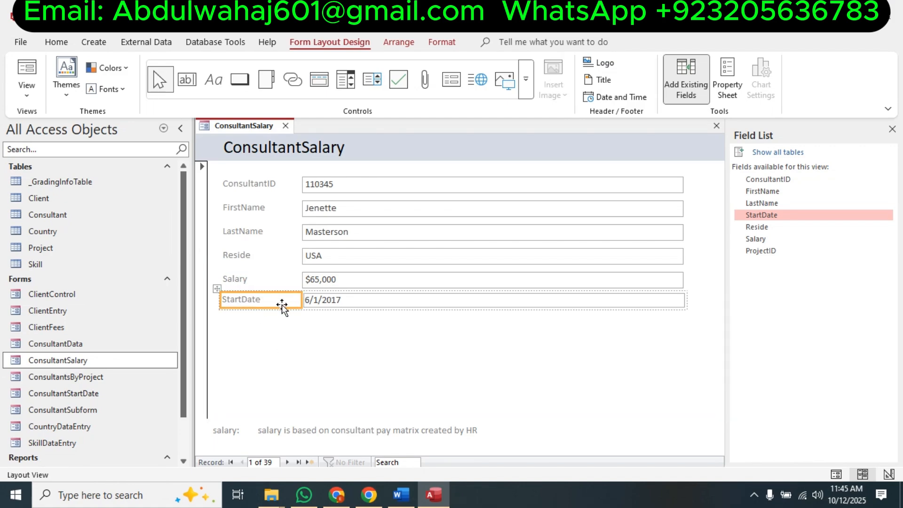
{"action": "left_click", "coordinate": [296, 301]}
{"action": "left_click_drag", "start_coordinate": [279, 302], "coordinate": [278, 301]}
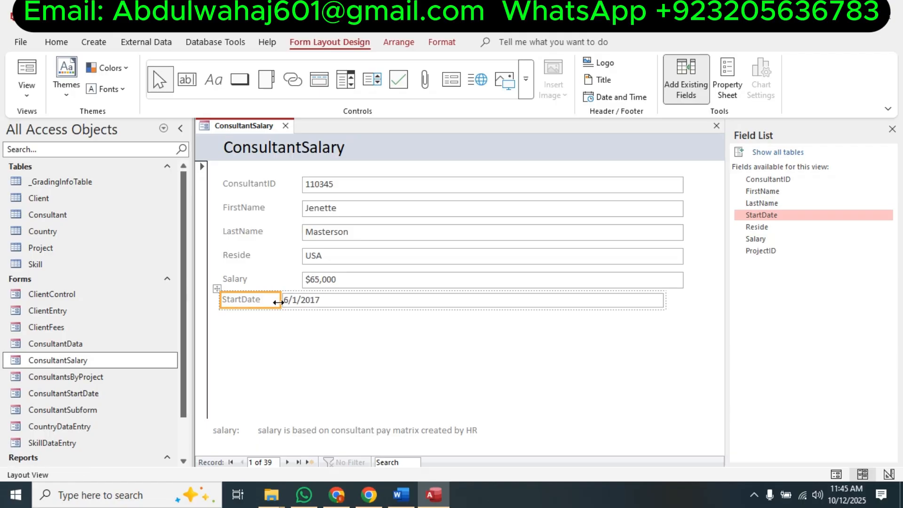
{"action": "key", "text": "ctrl+z"}
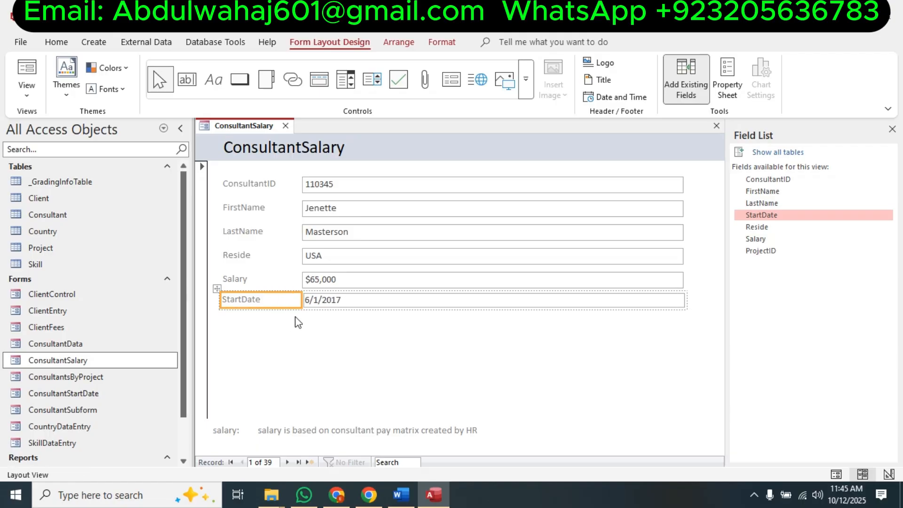
{"action": "left_click", "coordinate": [329, 333]}
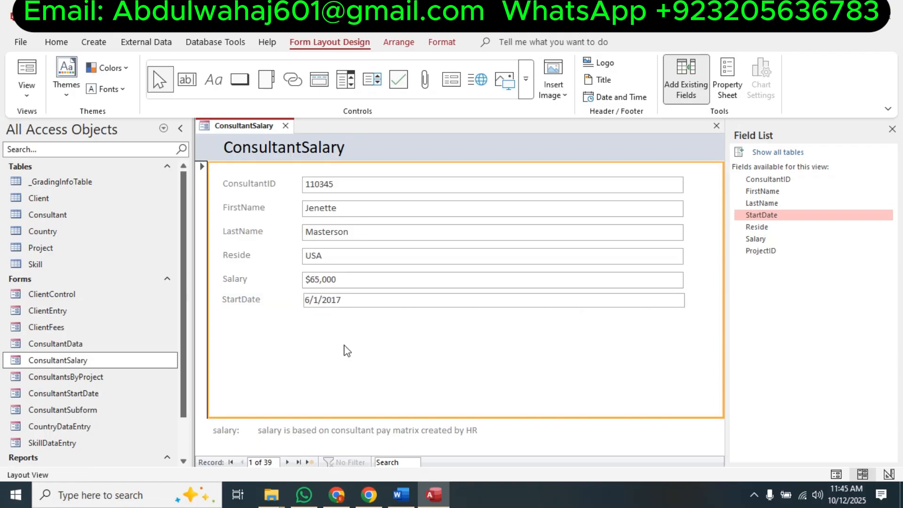
{"action": "left_click", "coordinate": [239, 282]}
{"action": "left_click", "coordinate": [236, 297]}
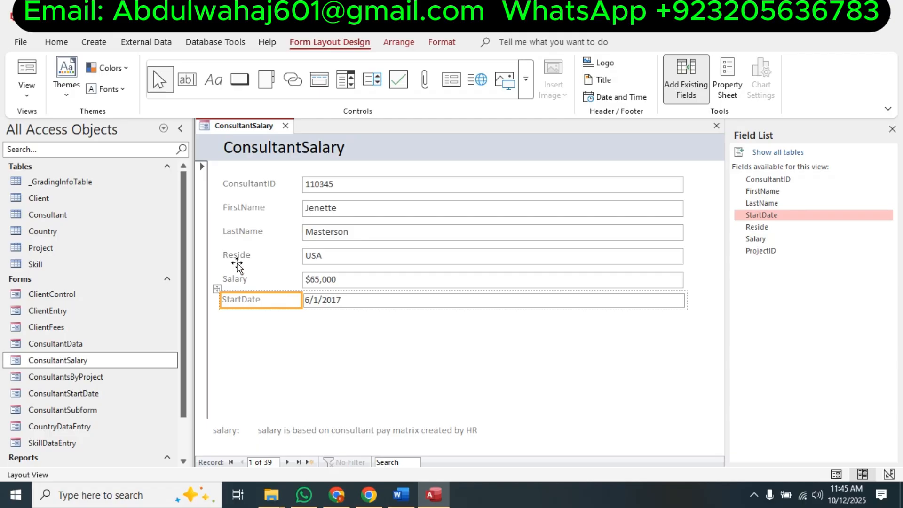
{"action": "left_click", "coordinate": [318, 282]}
{"action": "left_click", "coordinate": [252, 299]}
Check step 7c in Word, then change the Salary label on the ConsultantSalary form in Access to Current Salary.
{"action": "left_click", "coordinate": [405, 490]}
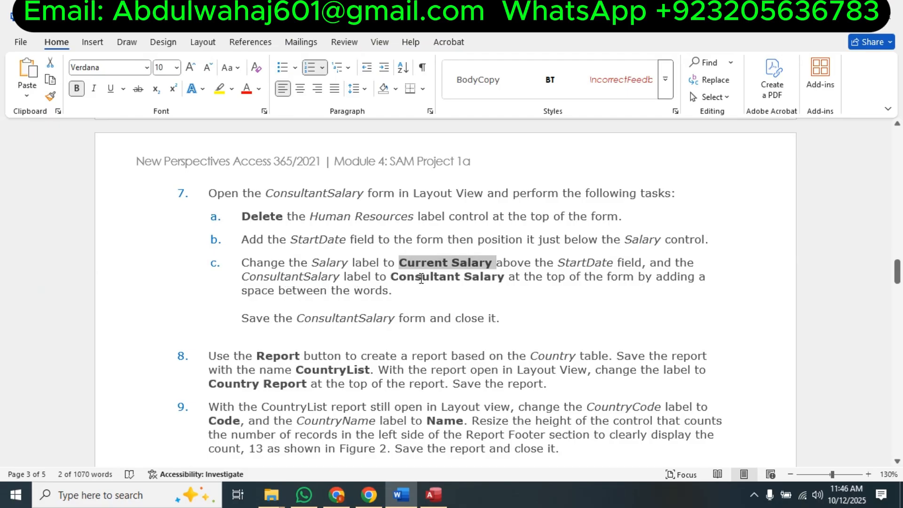
{"action": "key", "text": "alt+Tab"}
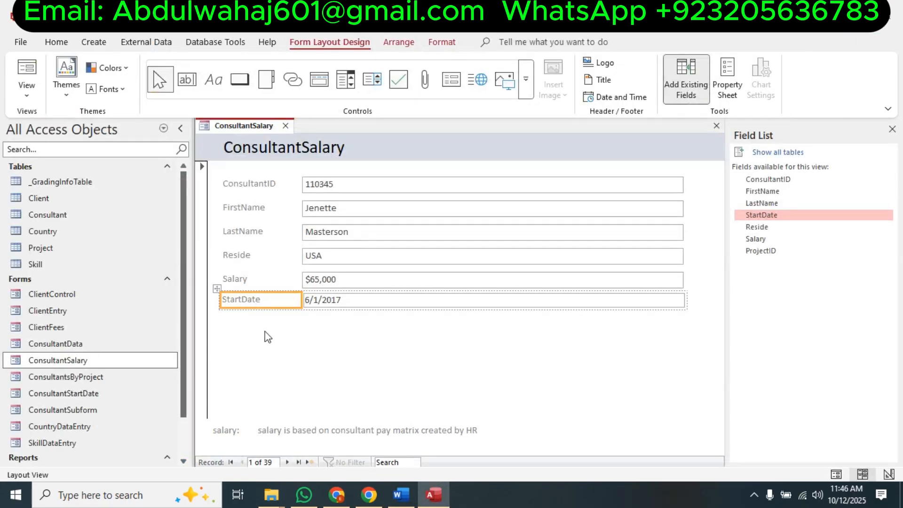
{"action": "left_click", "coordinate": [244, 282]}
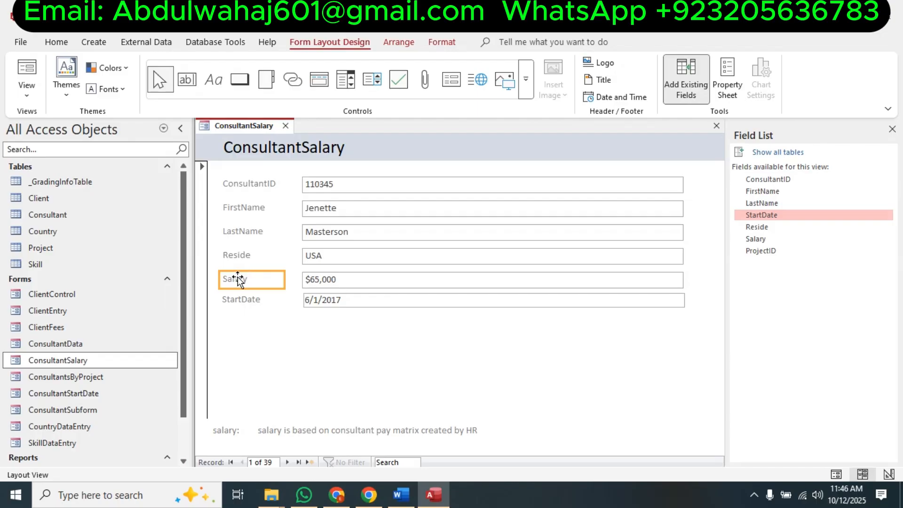
{"action": "double_click", "coordinate": [240, 279]}
{"action": "type", "text": "Current Salary"}
{"action": "left_click", "coordinate": [354, 376]}
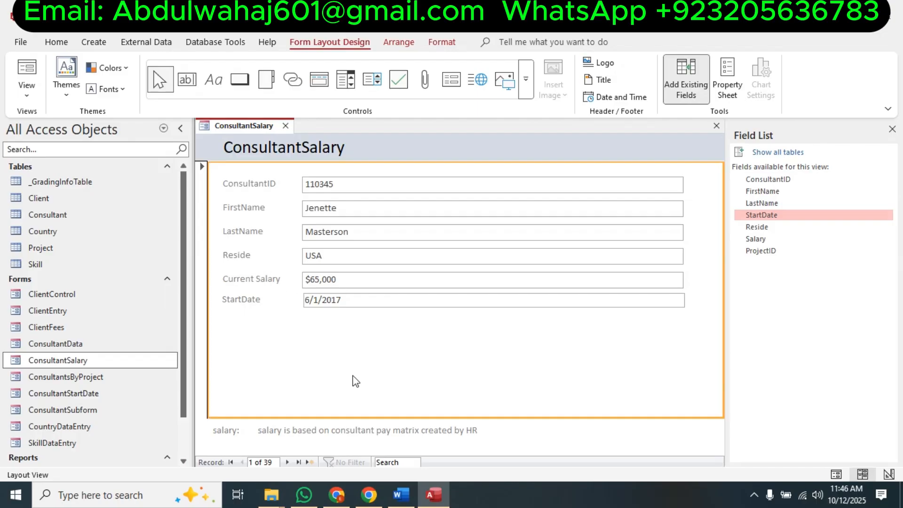
Read the Consultant Salary title label requirement of step 7c in Word, then return to the form in Access.
{"action": "key", "text": "alt+Tab"}
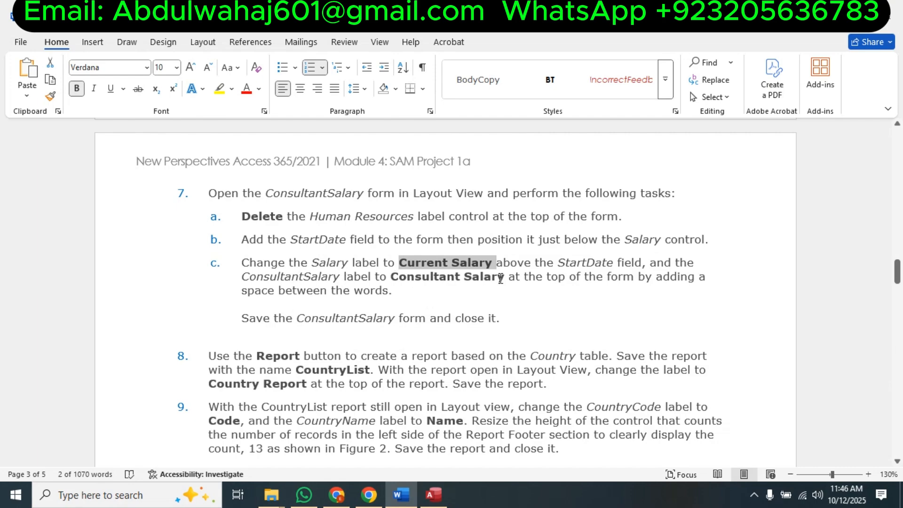
{"action": "left_click_drag", "start_coordinate": [464, 277], "coordinate": [393, 278]}
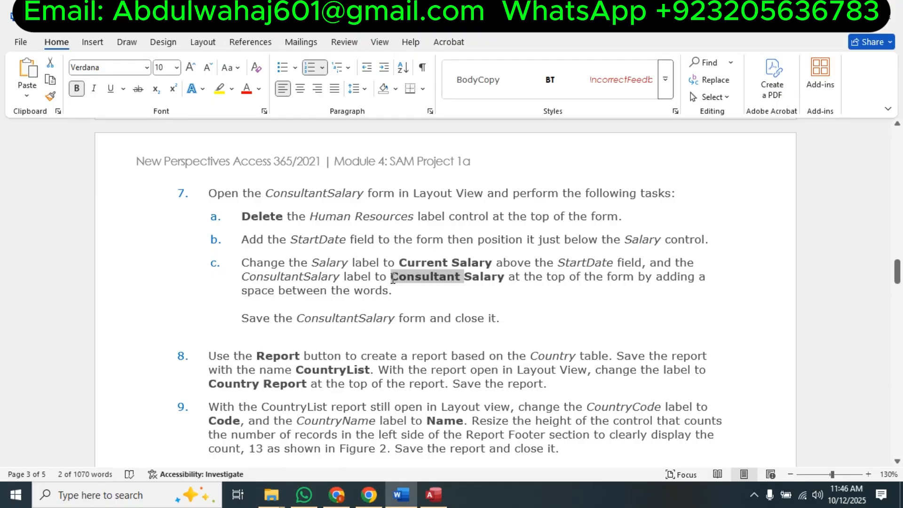
{"action": "left_click", "coordinate": [501, 282]}
{"action": "left_click_drag", "start_coordinate": [510, 282], "coordinate": [409, 287]}
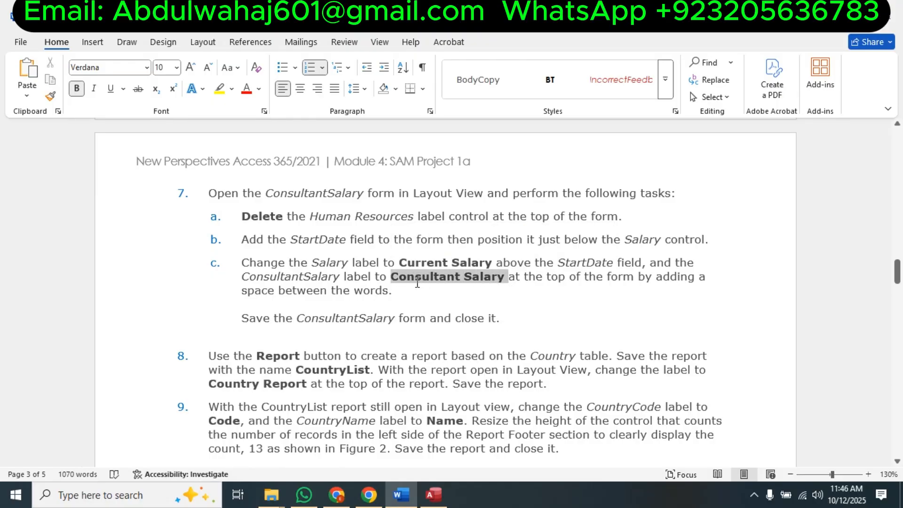
{"action": "key", "text": "alt+Tab"}
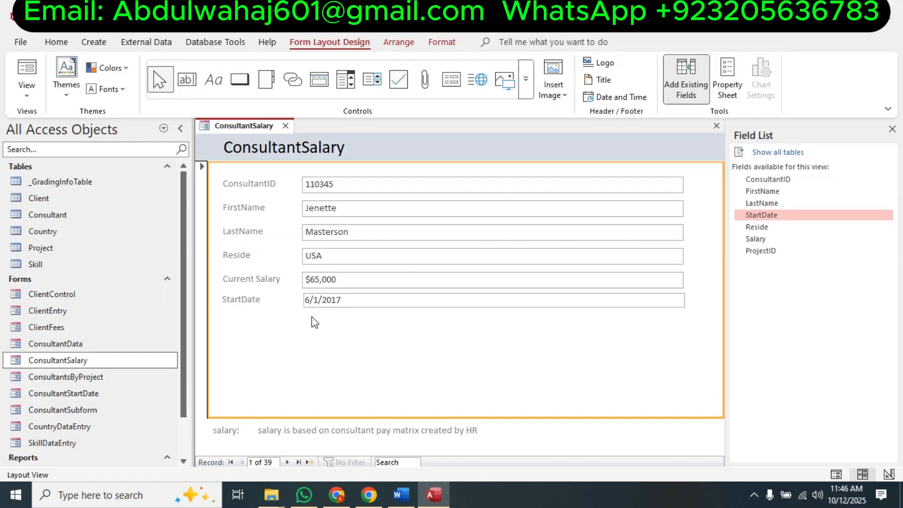
{"action": "key", "text": "alt+Tab"}
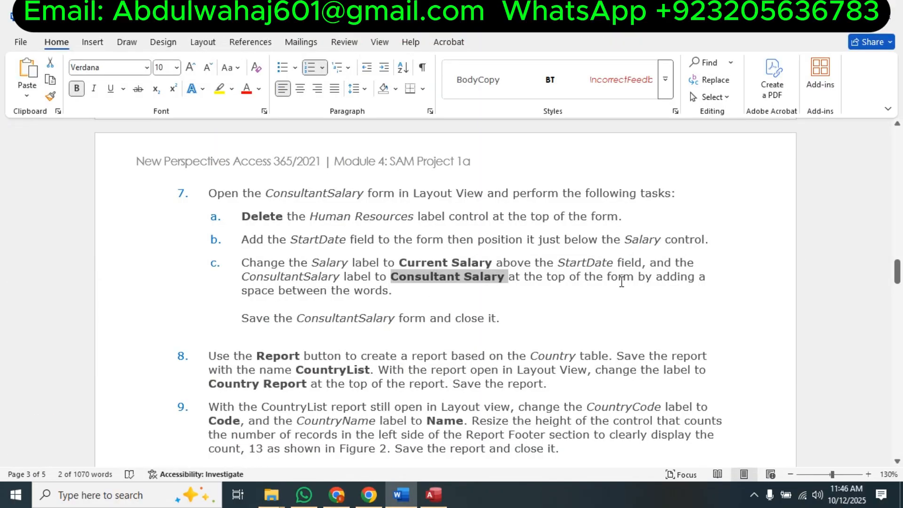
{"action": "key", "text": "alt+Tab"}
{"action": "key", "text": "alt+Tab"}
{"action": "left_click", "coordinate": [463, 289]}
{"action": "key", "text": "alt+Tab"}
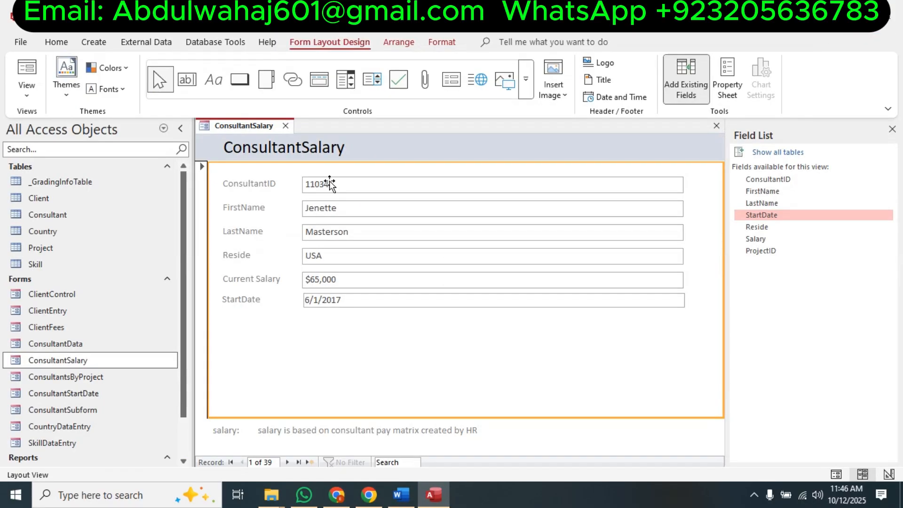
Change the label in the form header to Consultant Salary by adding a space between the words.
{"action": "left_click", "coordinate": [301, 151]}
{"action": "left_click", "coordinate": [302, 144]}
{"action": "left_click", "coordinate": [300, 146]}
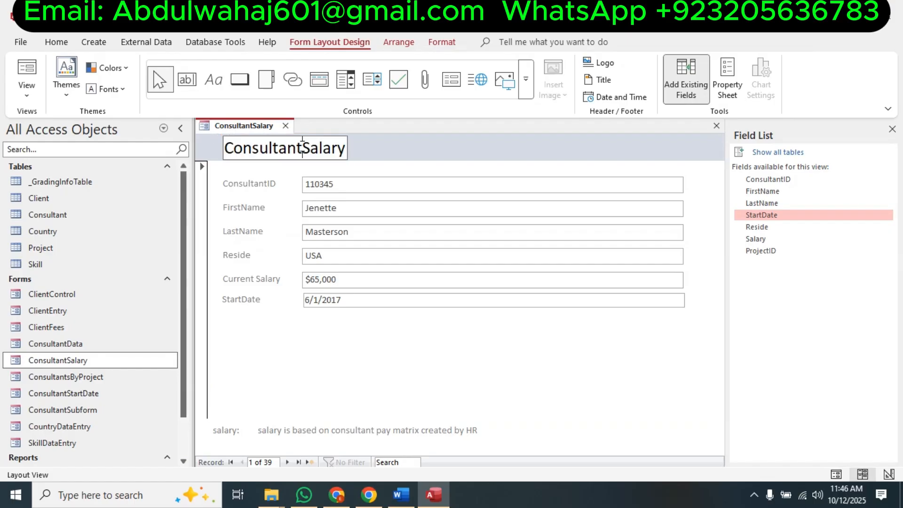
{"action": "left_click", "coordinate": [409, 368]}
Check the end of step 7 in Word, then save and close the ConsultantSalary form in Access.
{"action": "key", "text": "alt+Tab"}
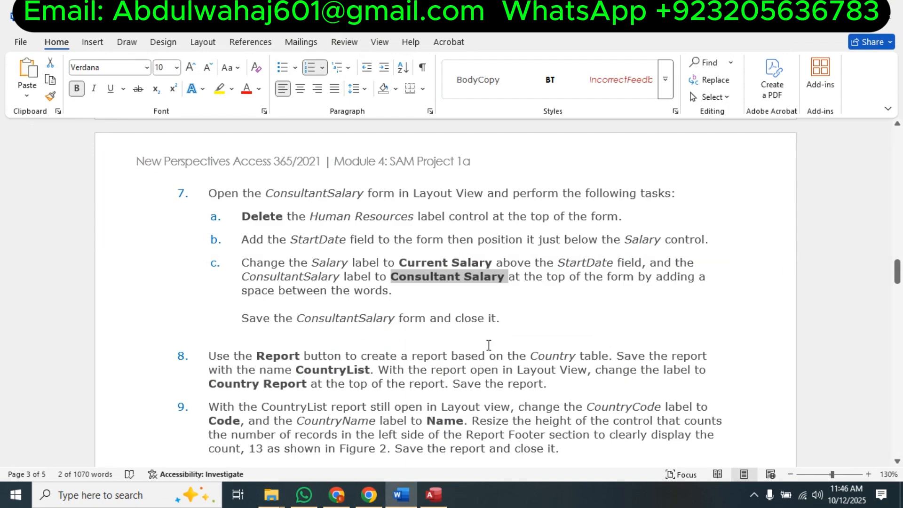
{"action": "left_click", "coordinate": [433, 495]}
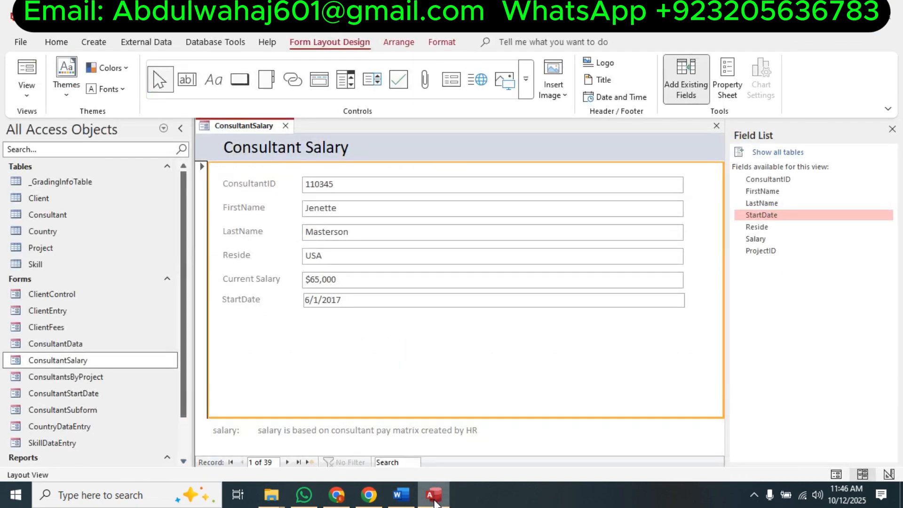
{"action": "right_click", "coordinate": [231, 127]}
{"action": "left_click", "coordinate": [279, 132]}
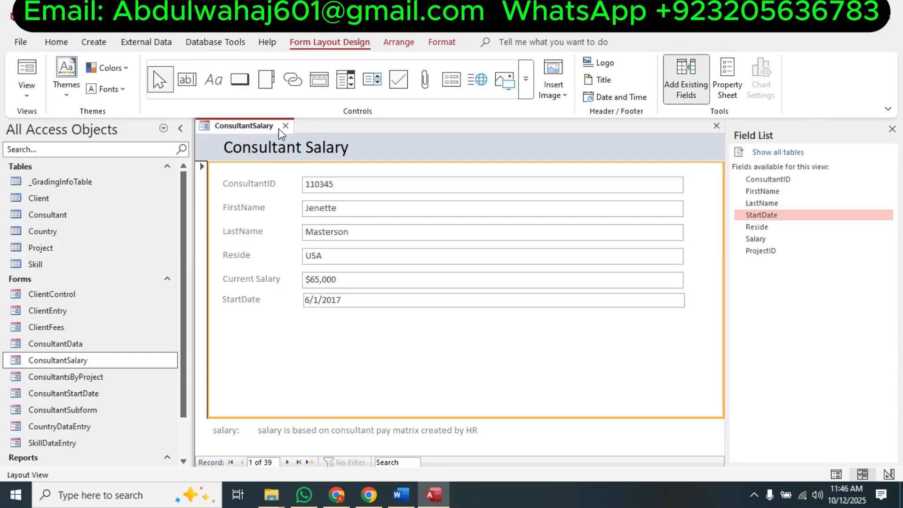
{"action": "left_click", "coordinate": [285, 126]}
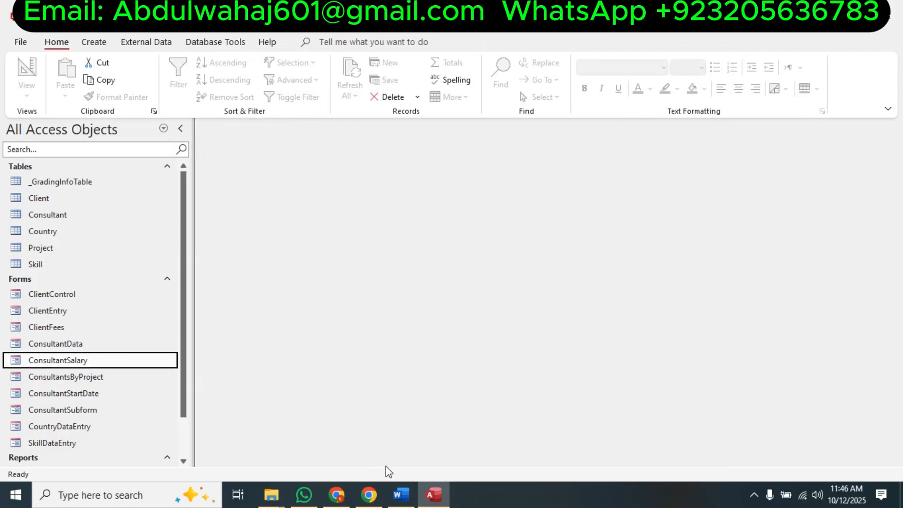
Switch to Word and highlight all of step 7 in yellow, including its substeps and the save instruction.
{"action": "left_click", "coordinate": [401, 495]}
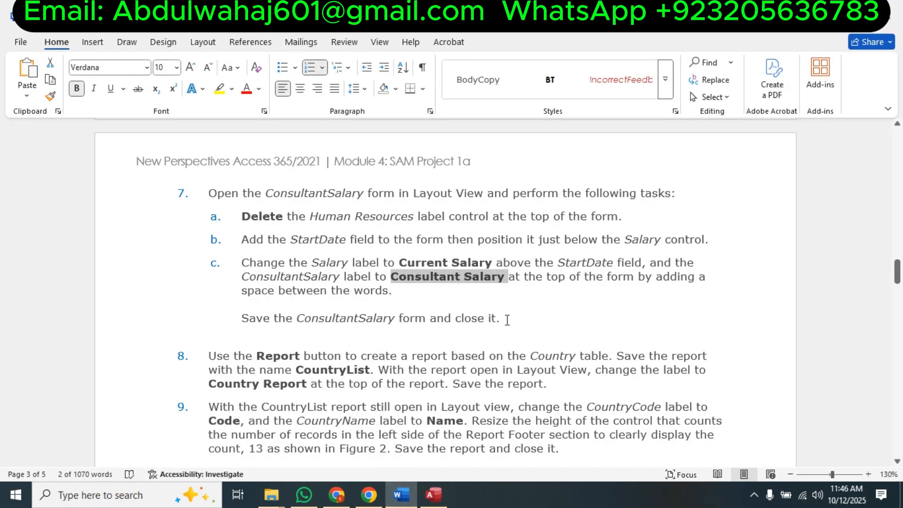
{"action": "left_click_drag", "start_coordinate": [507, 320], "coordinate": [210, 192]}
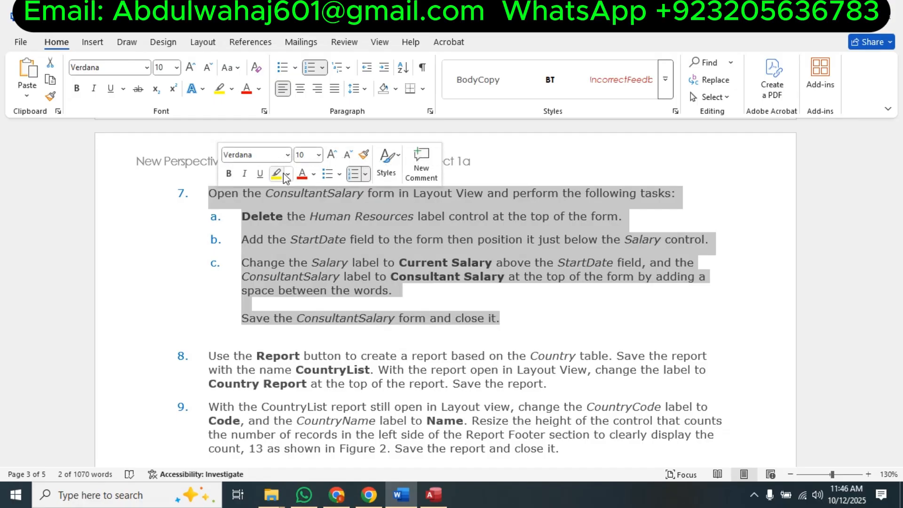
{"action": "left_click", "coordinate": [281, 174]}
Read step 8, create a report based on the Country table in Access with the Report tool, and return to the Word instructions.
{"action": "left_click_drag", "start_coordinate": [898, 271], "coordinate": [898, 281]}
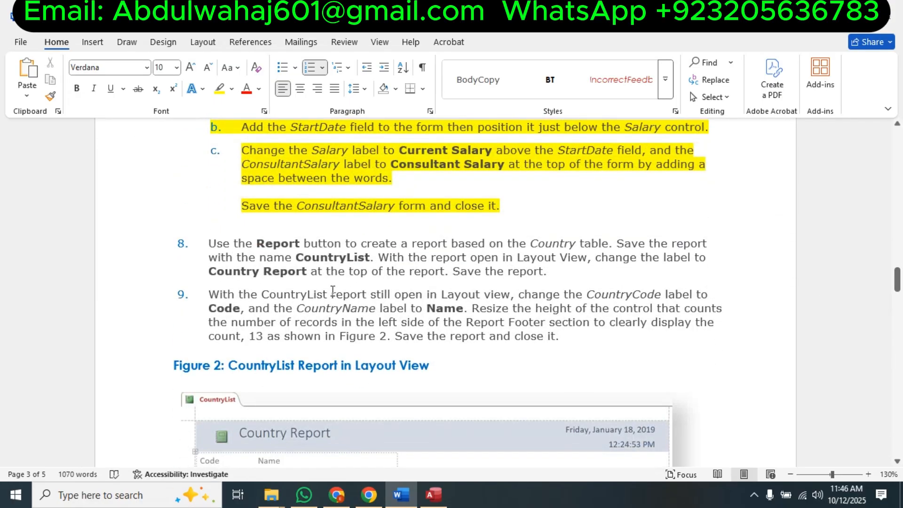
{"action": "left_click", "coordinate": [433, 494]}
{"action": "left_click", "coordinate": [38, 232]}
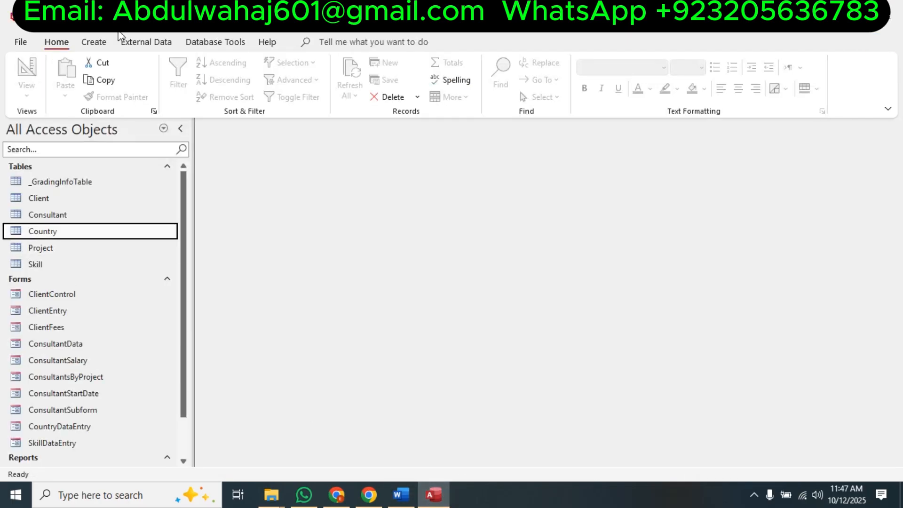
{"action": "left_click", "coordinate": [401, 504]}
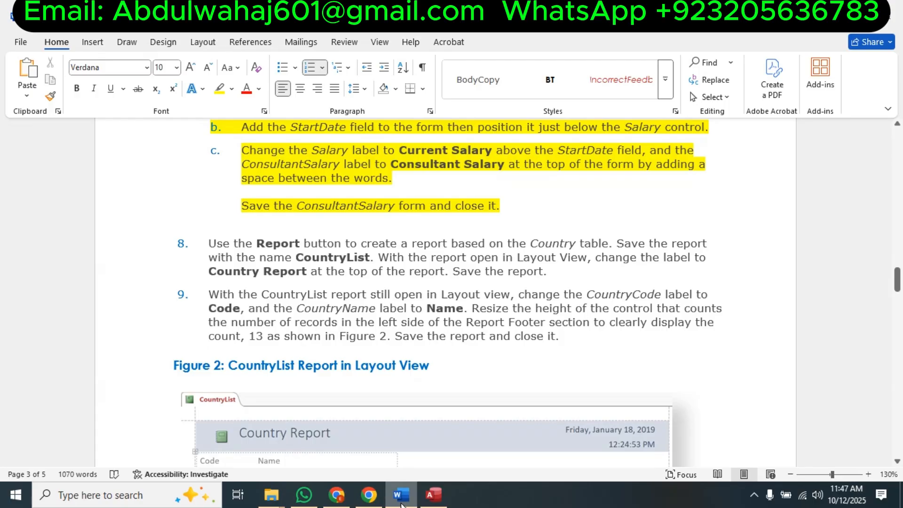
{"action": "left_click", "coordinate": [433, 498]}
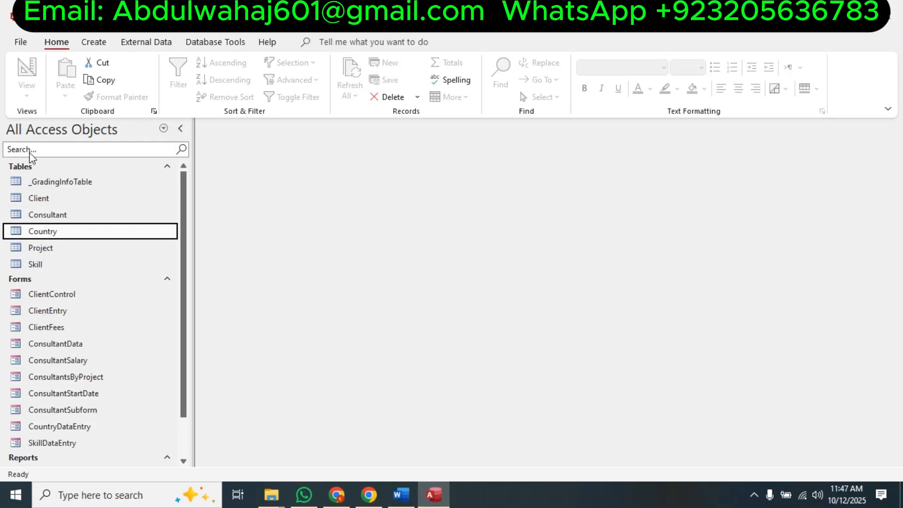
{"action": "left_click", "coordinate": [102, 43]}
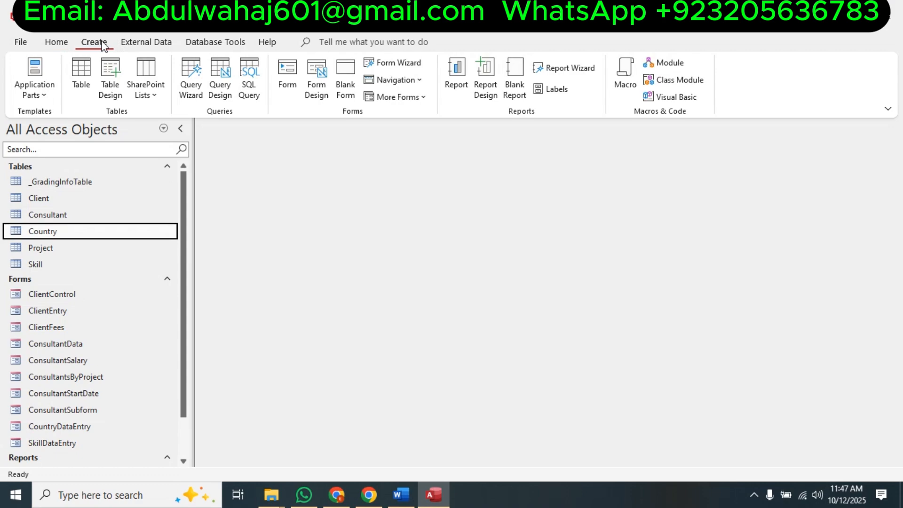
{"action": "left_click", "coordinate": [459, 80]}
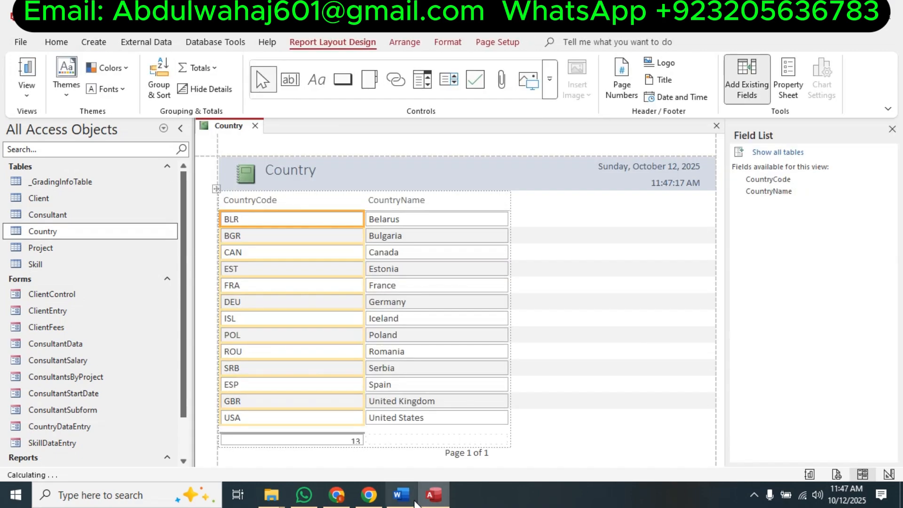
{"action": "left_click", "coordinate": [410, 499]}
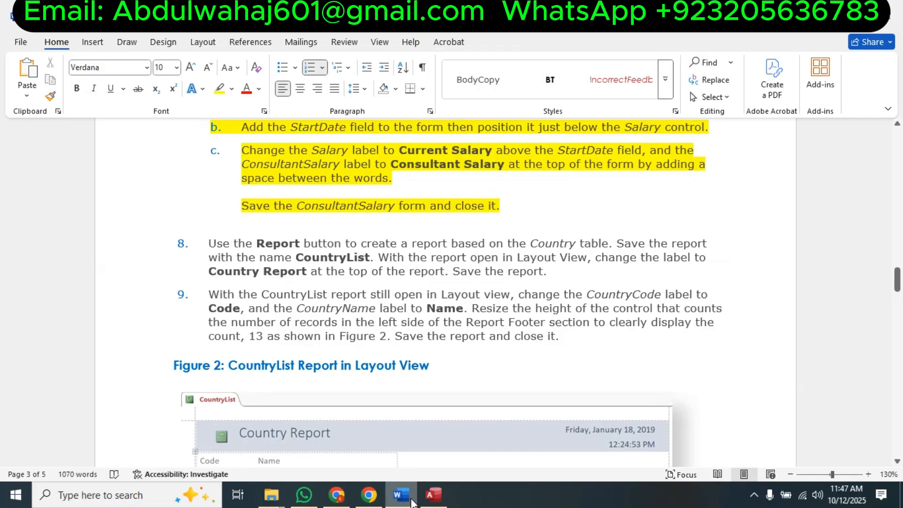
Copy the name CountryList from step 8 in Word, then save the new Country report in Access as CountryList.
{"action": "left_click", "coordinate": [412, 503]}
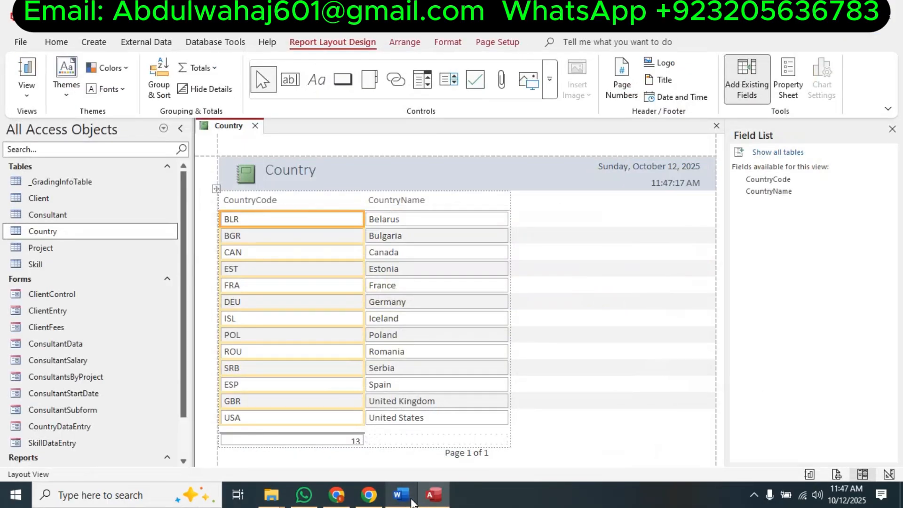
{"action": "left_click", "coordinate": [412, 502]}
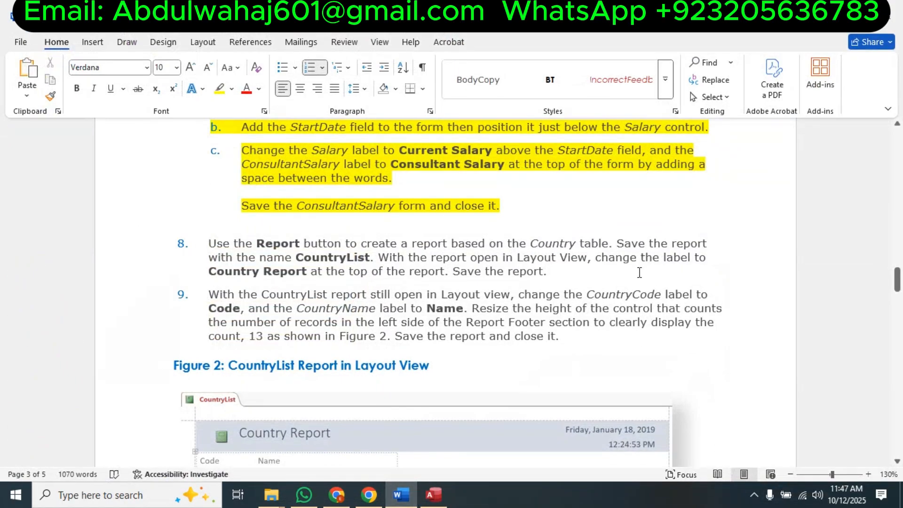
{"action": "double_click", "coordinate": [338, 259]}
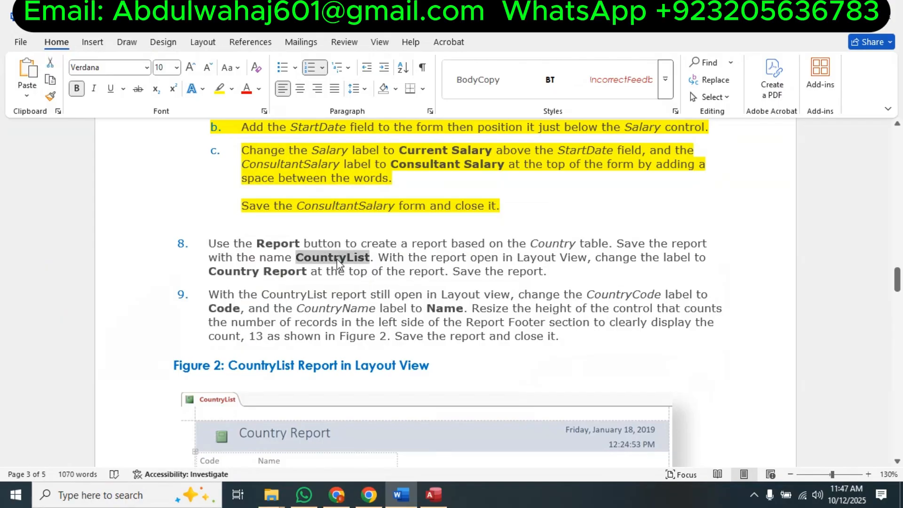
{"action": "right_click", "coordinate": [337, 259]}
{"action": "left_click", "coordinate": [319, 209]}
{"action": "left_click", "coordinate": [434, 503]}
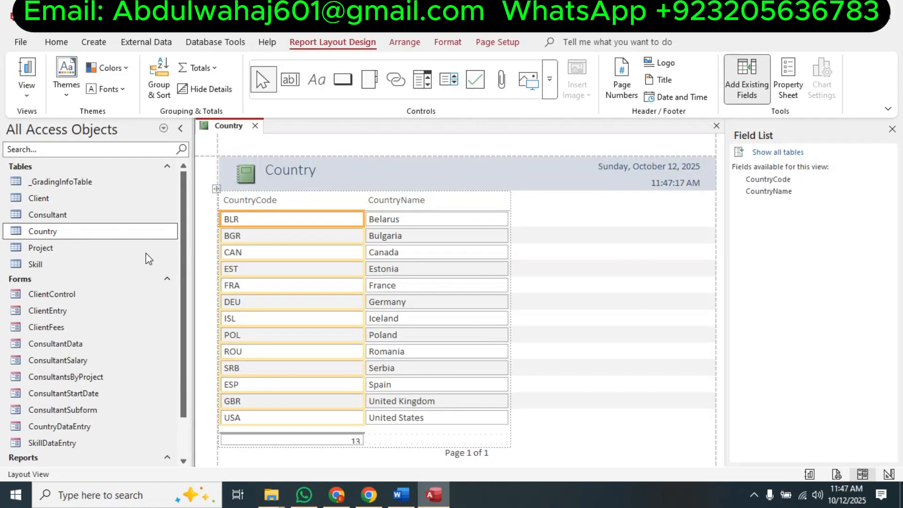
{"action": "right_click", "coordinate": [217, 127]}
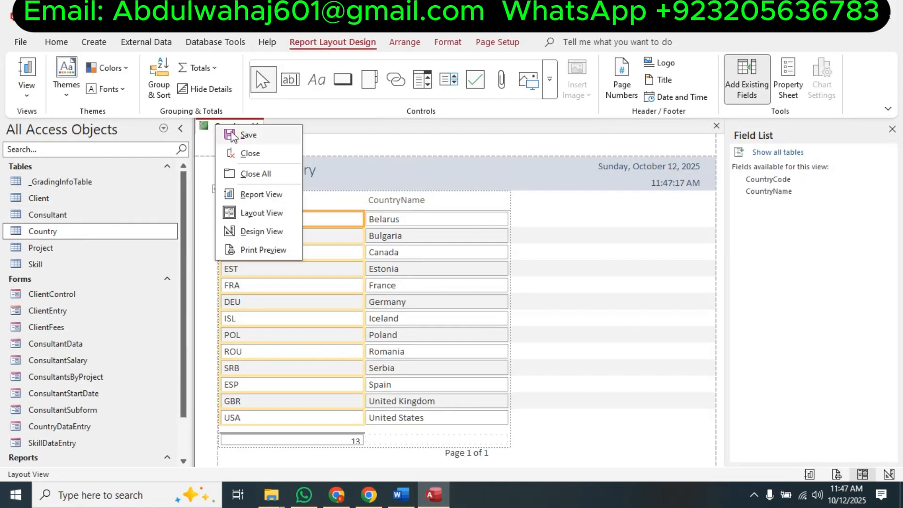
{"action": "left_click", "coordinate": [231, 136]}
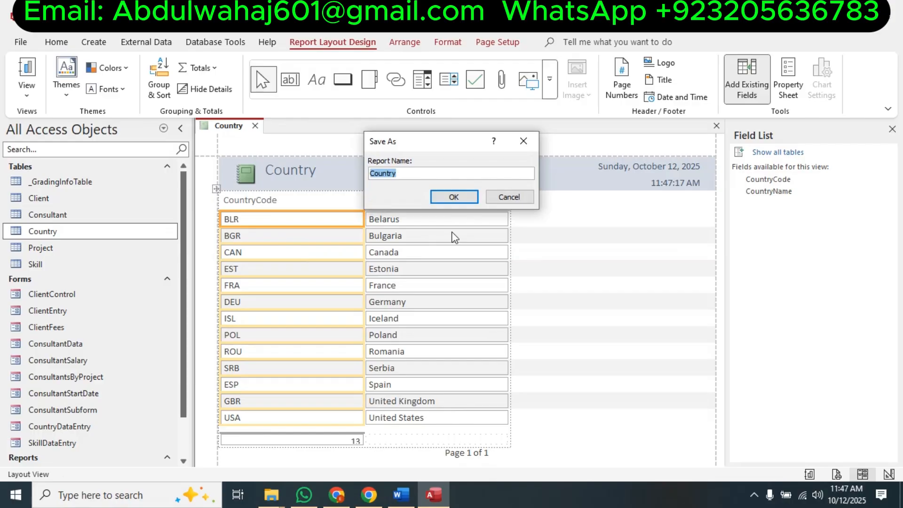
{"action": "key", "text": "ctrl+v"}
{"action": "left_click", "coordinate": [453, 198]}
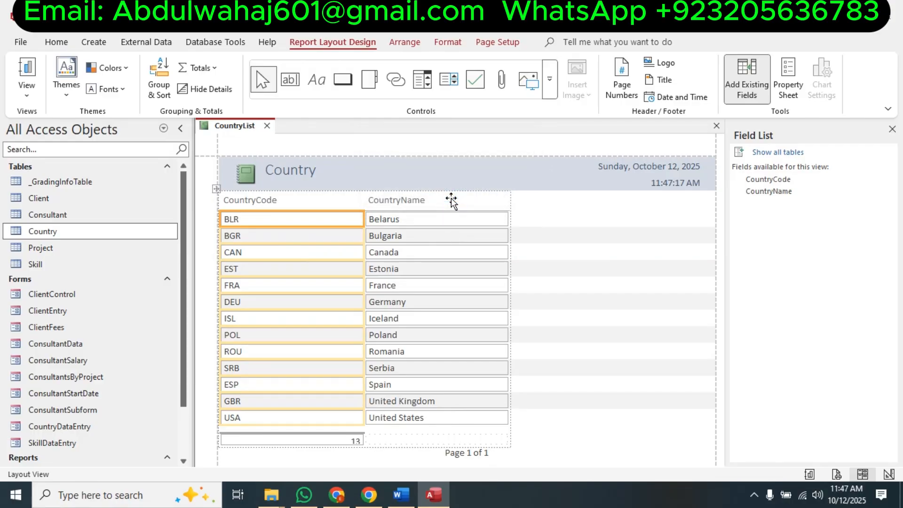
Copy the title Country Report from step 8 in Word and replace the report's header label with it in Access.
{"action": "left_click", "coordinate": [395, 500]}
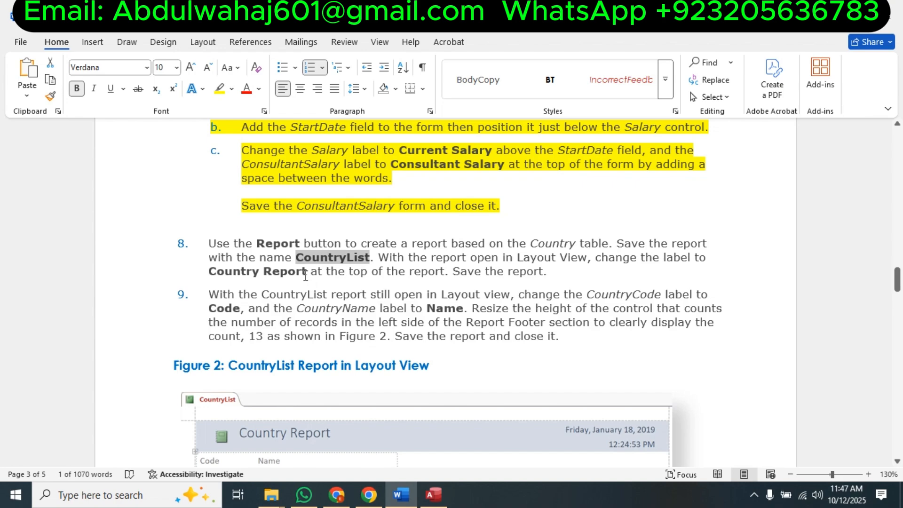
{"action": "left_click_drag", "start_coordinate": [307, 272], "coordinate": [223, 270]}
{"action": "right_click", "coordinate": [223, 269]}
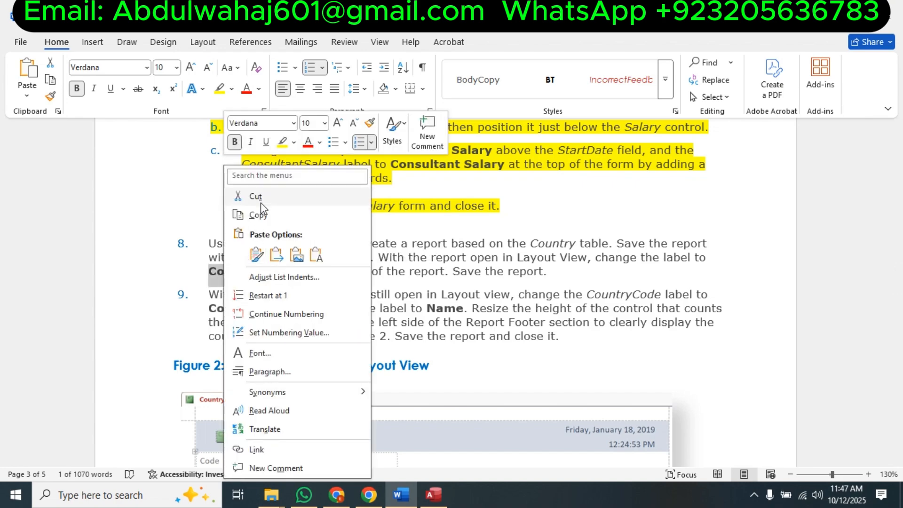
{"action": "left_click", "coordinate": [258, 214]}
{"action": "left_click", "coordinate": [433, 495]}
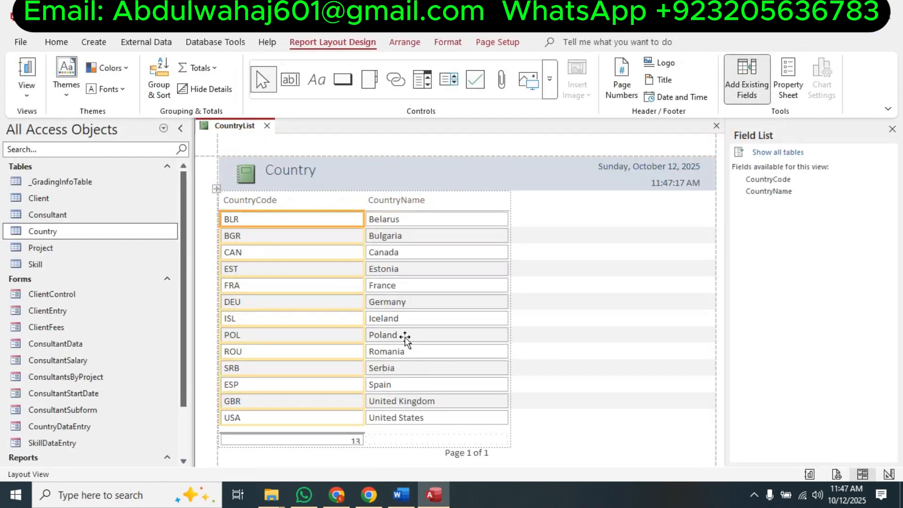
{"action": "left_click", "coordinate": [294, 171]}
{"action": "double_click", "coordinate": [321, 174]}
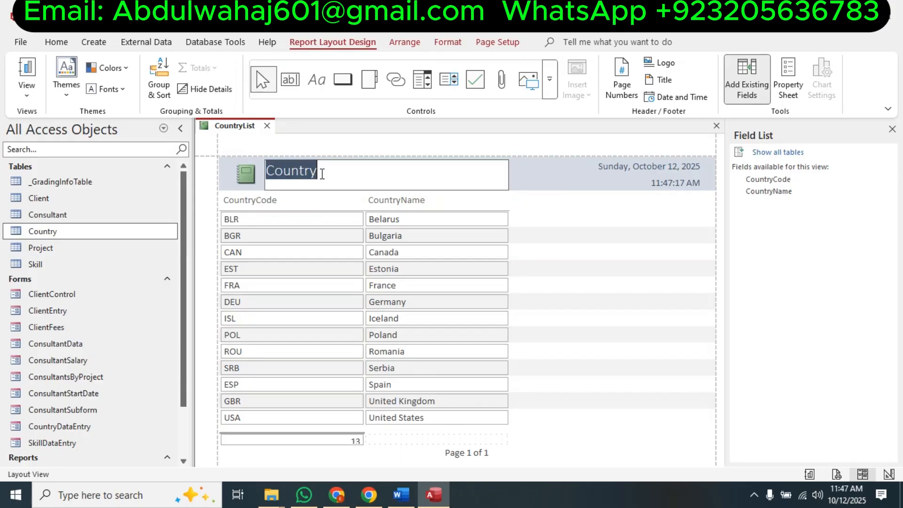
{"action": "key", "text": "ctrl+v"}
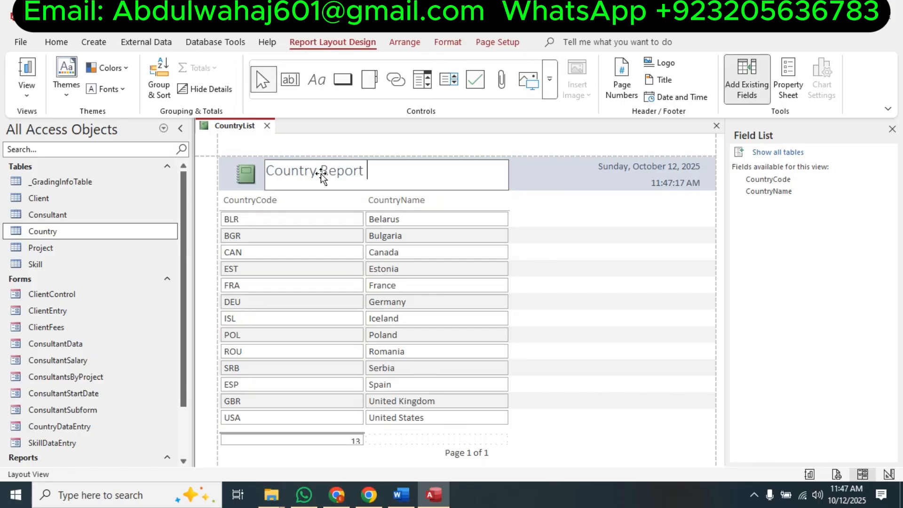
{"action": "left_click", "coordinate": [610, 449]}
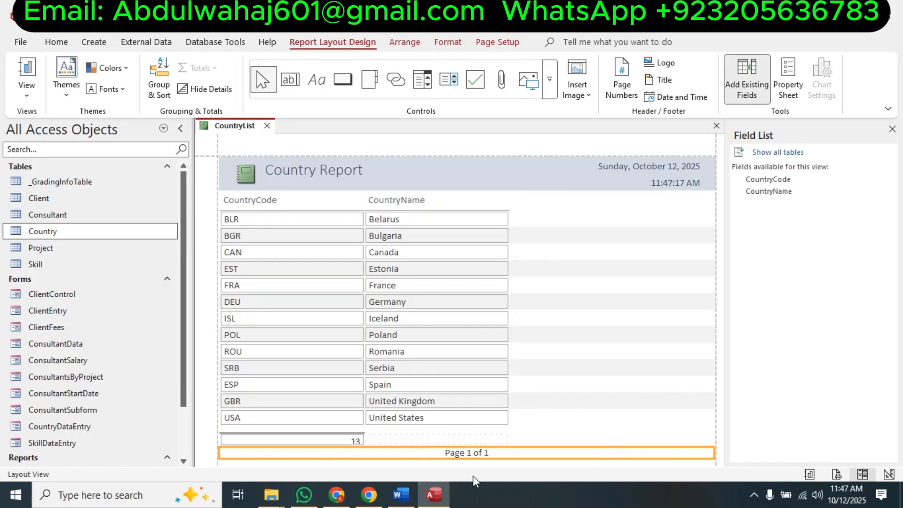
Switch to Word and highlight the whole of step 8 in yellow.
{"action": "left_click", "coordinate": [402, 495]}
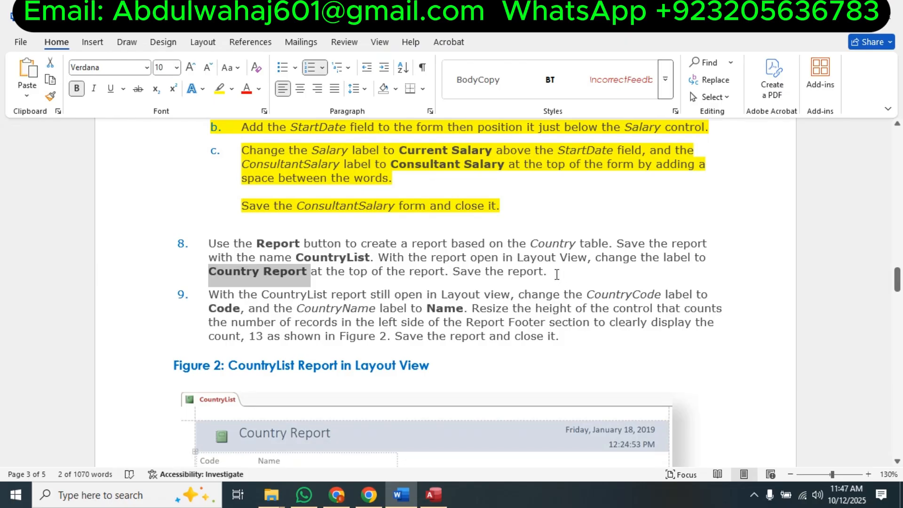
{"action": "mouse_move", "coordinate": [557, 275]}
{"action": "left_mouse_down"}
{"action": "mouse_move", "coordinate": [254, 257]}
{"action": "mouse_move", "coordinate": [209, 242]}
{"action": "left_mouse_up"}
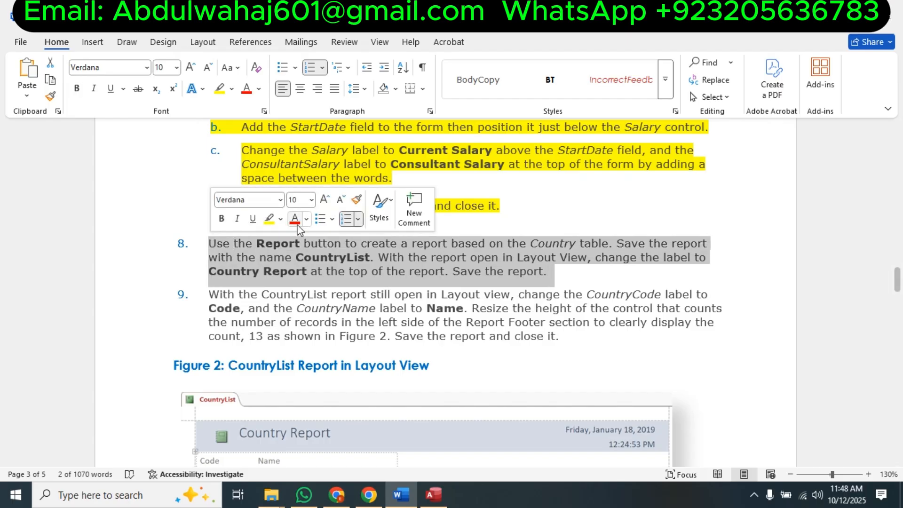
{"action": "left_click", "coordinate": [269, 218]}
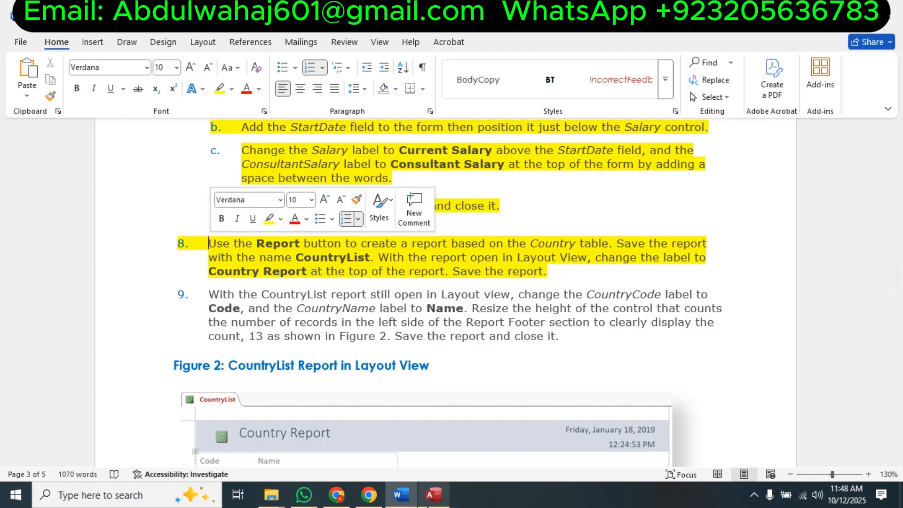
Read step 9 in Word, then change the CountryCode column label to Code in the CountryList report in Access.
{"action": "left_click", "coordinate": [433, 495]}
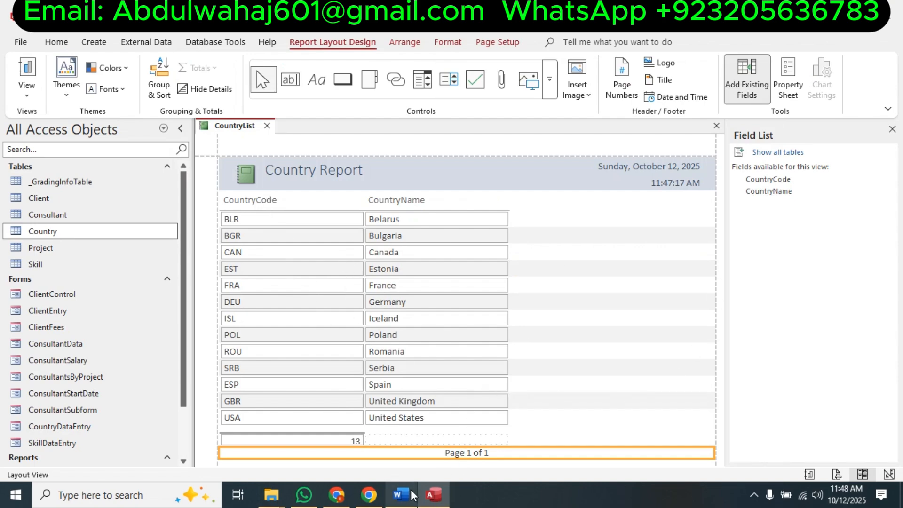
{"action": "mouse_move", "coordinate": [412, 495]}
{"action": "left_click", "coordinate": [395, 433]}
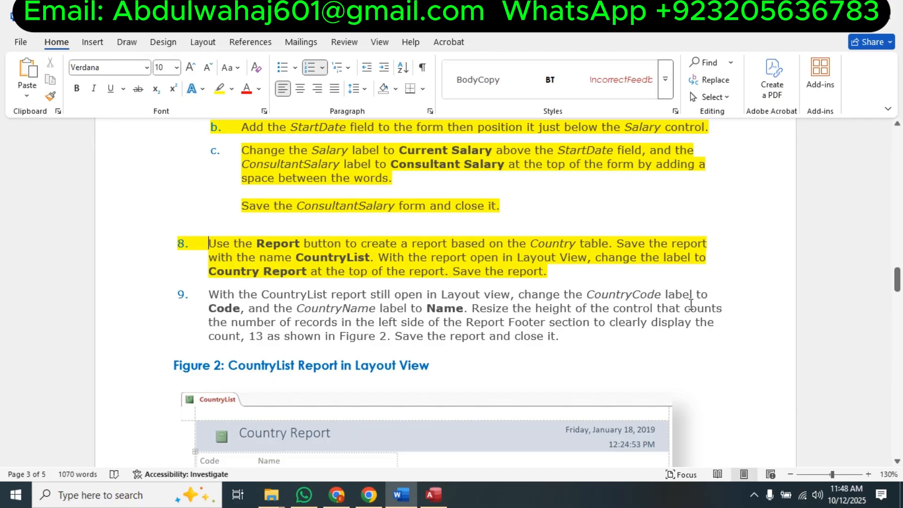
{"action": "left_click", "coordinate": [434, 495]}
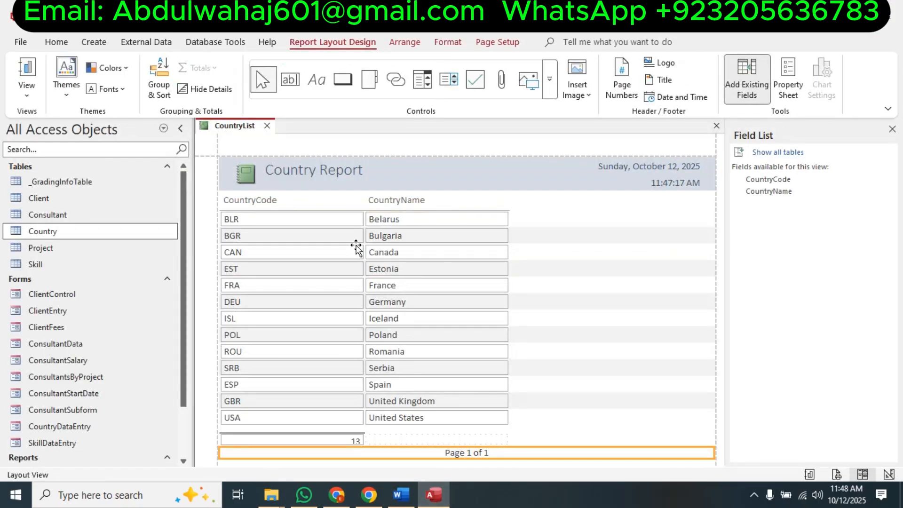
{"action": "left_click", "coordinate": [267, 199]}
{"action": "double_click", "coordinate": [261, 201]}
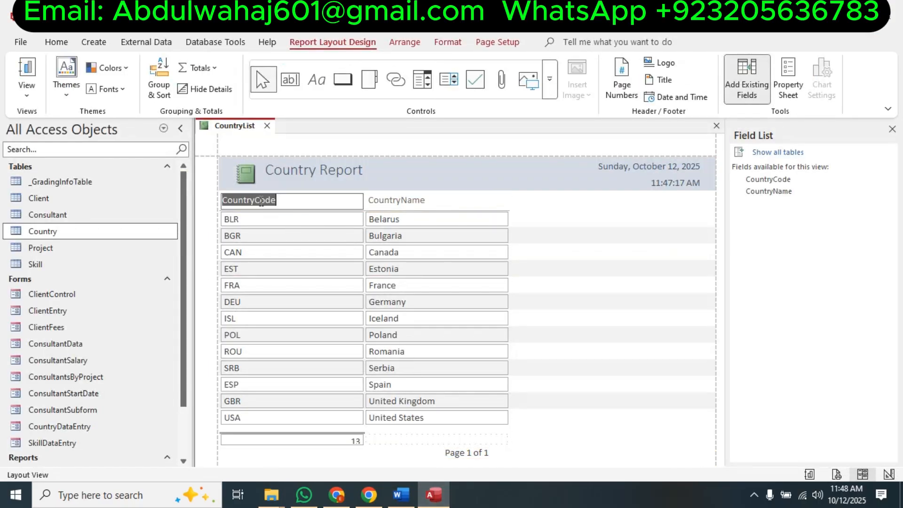
{"action": "left_click", "coordinate": [258, 201]}
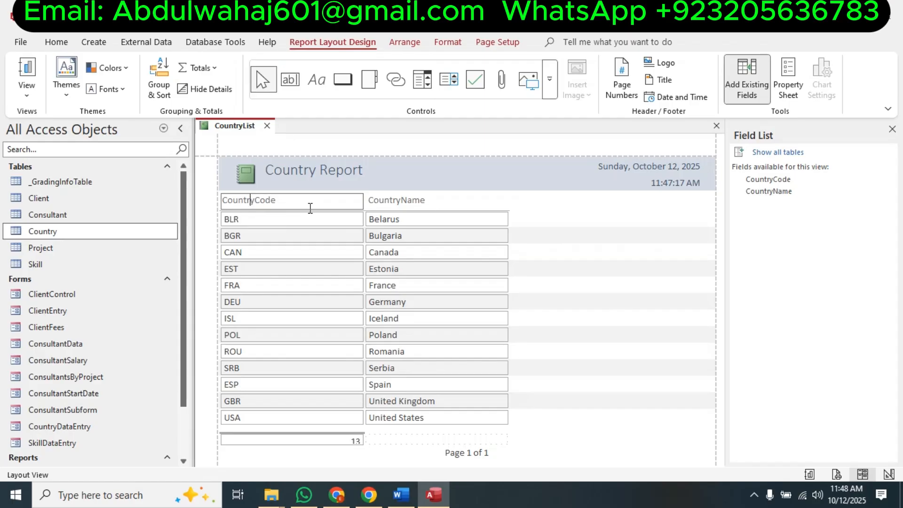
{"action": "key", "text": "BackSpace"}
{"action": "key", "text": "BackSpace"}
{"action": "key", "text": "BackSpace"}
{"action": "key", "text": "BackSpace"}
{"action": "key", "text": "BackSpace"}
{"action": "key", "text": "BackSpace"}
{"action": "key", "text": "BackSpace"}
{"action": "left_click", "coordinate": [628, 221]}
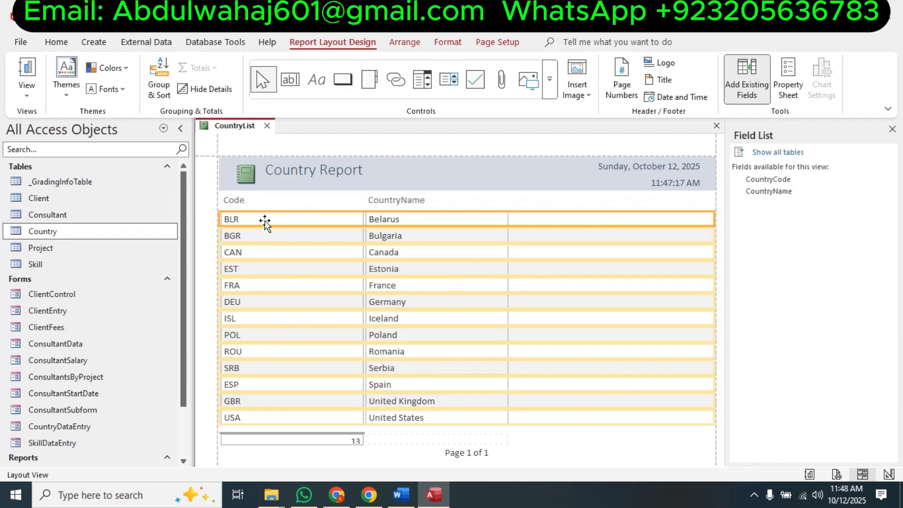
Check step 9 in Word again, then change the CountryName column label to Name in the Access report.
{"action": "left_click", "coordinate": [401, 495]}
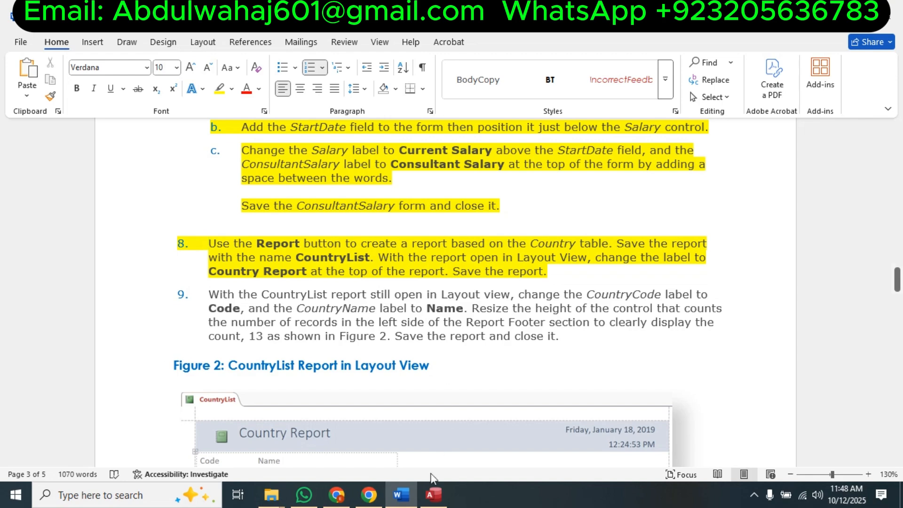
{"action": "left_click", "coordinate": [433, 495]}
{"action": "left_click", "coordinate": [388, 205]}
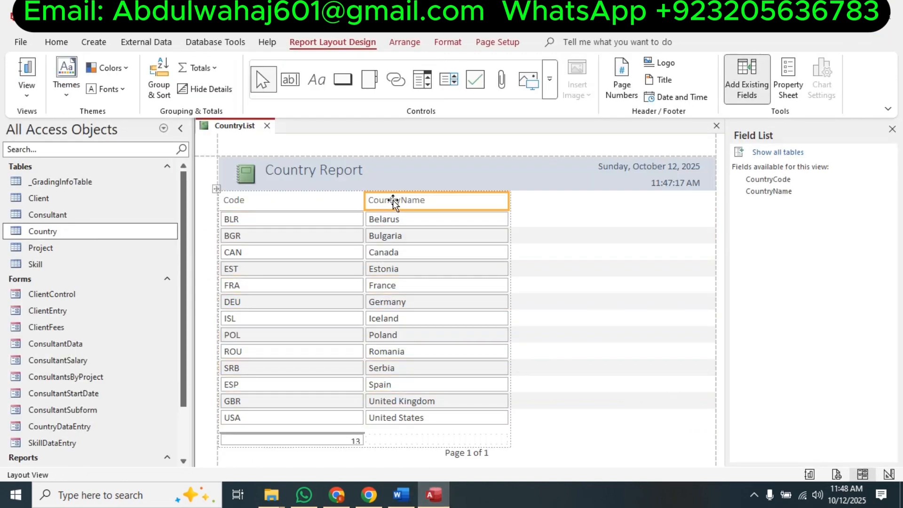
{"action": "double_click", "coordinate": [406, 205]}
{"action": "left_click", "coordinate": [399, 203]}
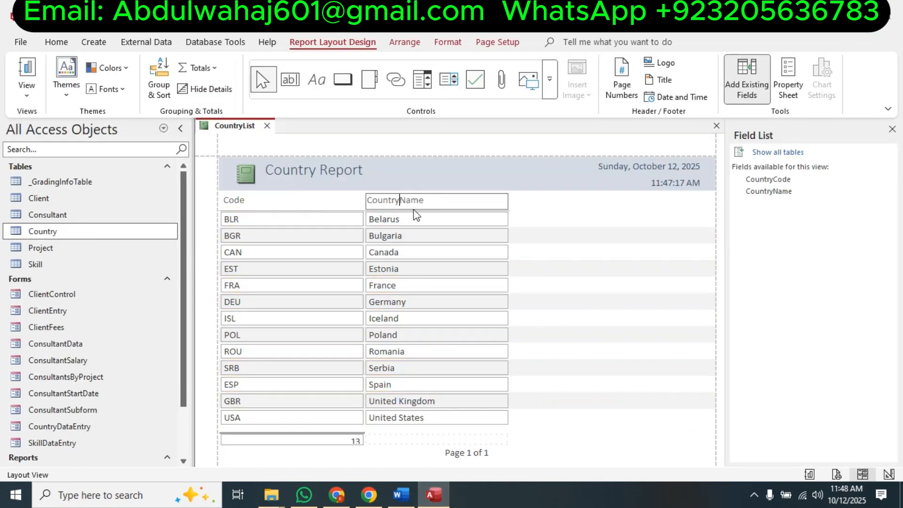
{"action": "key", "text": "BackSpace"}
{"action": "key", "text": "BackSpace"}
{"action": "key", "text": "BackSpace"}
{"action": "key", "text": "BackSpace"}
{"action": "key", "text": "BackSpace"}
{"action": "key", "text": "BackSpace"}
{"action": "key", "text": "BackSpace"}
{"action": "left_click", "coordinate": [586, 268]}
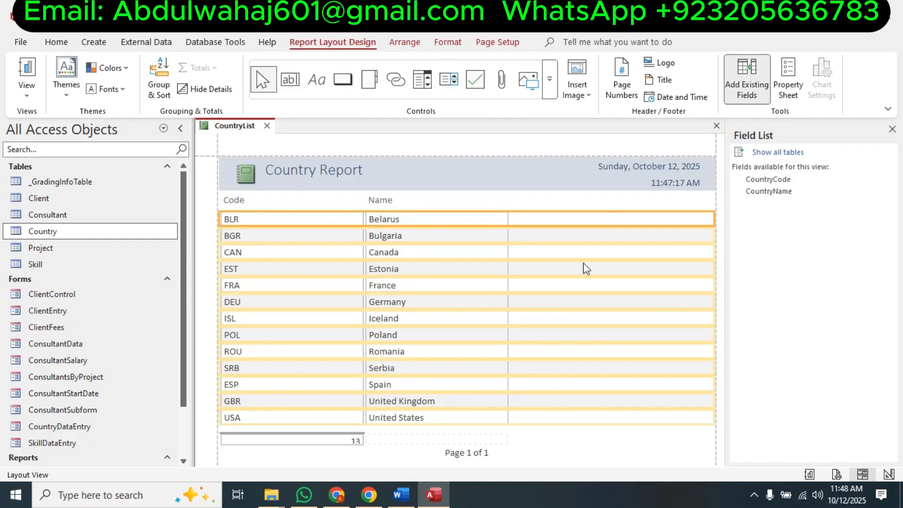
Check the resizing instruction in Word, then increase the height of the record count control in the Access report's footer.
{"action": "left_click", "coordinate": [404, 497]}
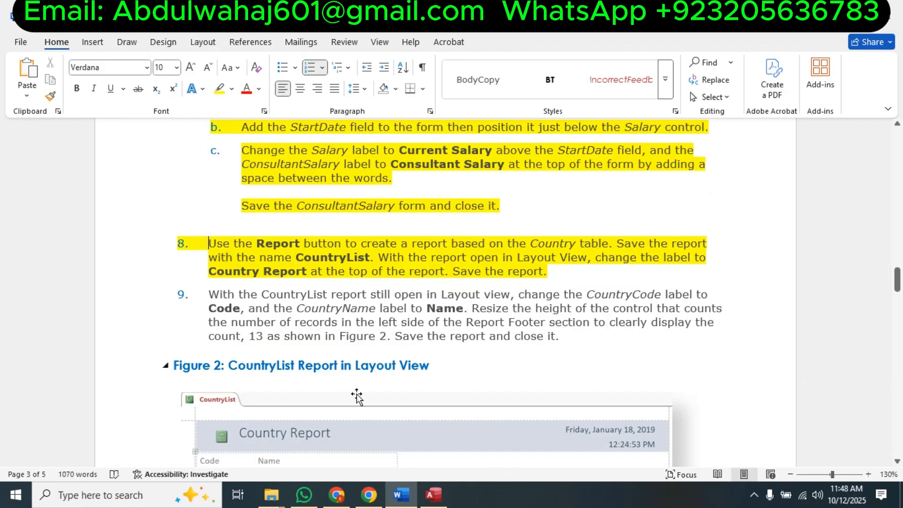
{"action": "left_click", "coordinate": [431, 495]}
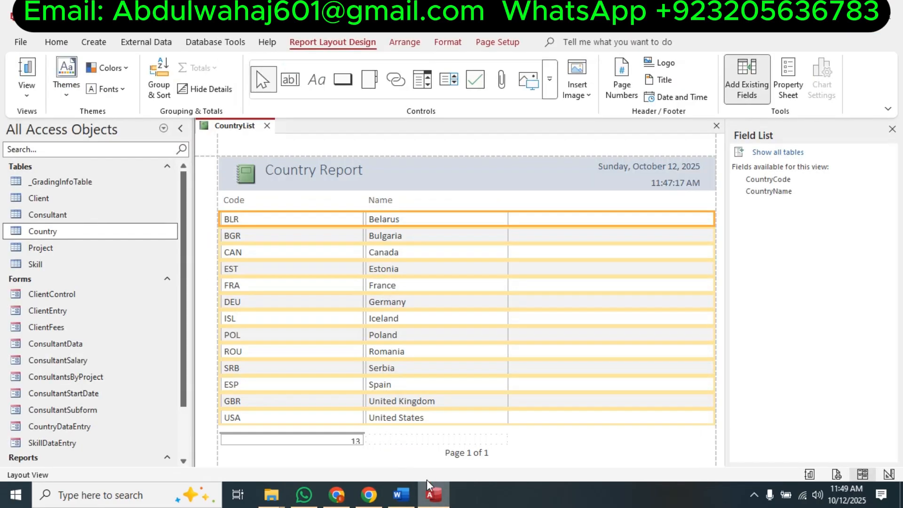
{"action": "left_click", "coordinate": [342, 443]}
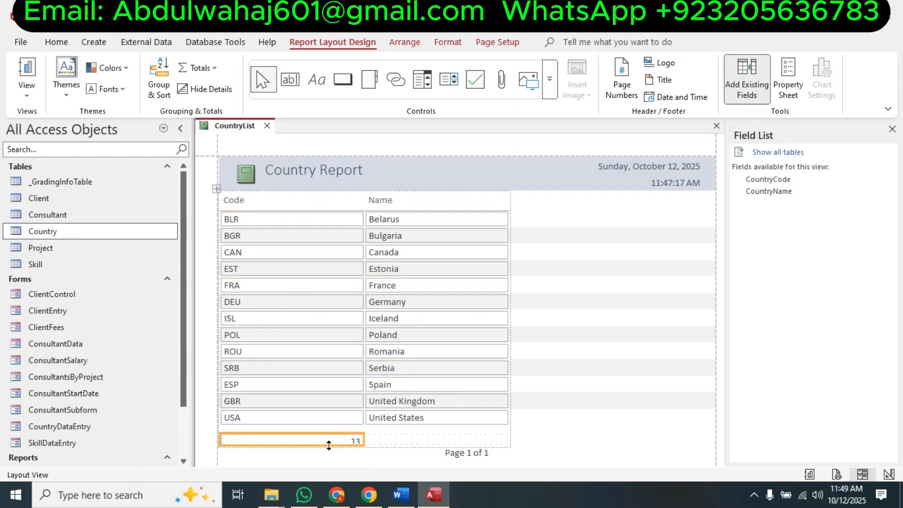
{"action": "left_click", "coordinate": [329, 443]}
{"action": "left_click_drag", "start_coordinate": [329, 445], "coordinate": [329, 451]}
{"action": "left_click", "coordinate": [623, 418]}
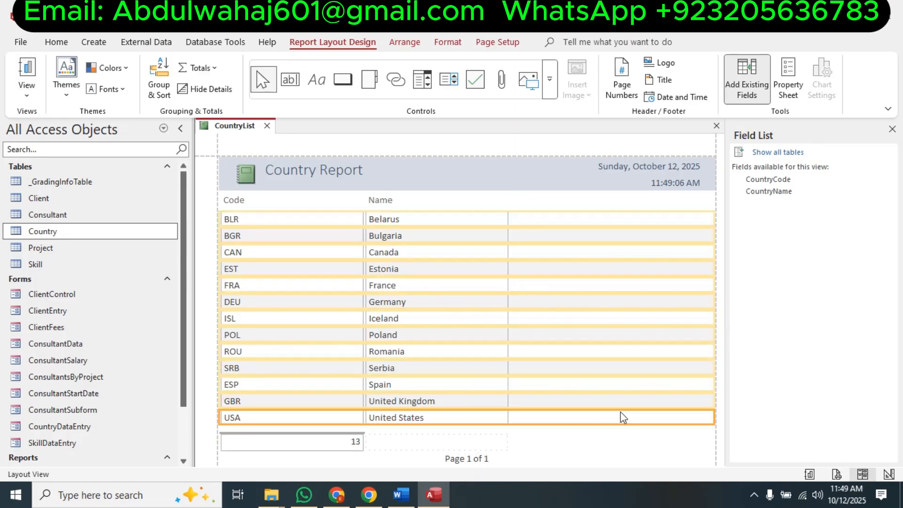
{"action": "left_click", "coordinate": [342, 442]}
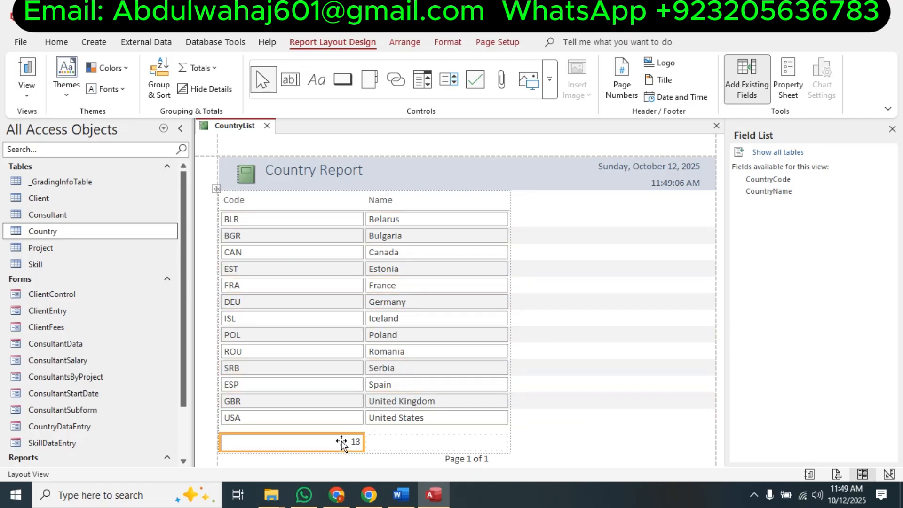
Compare the report with Figure 2 in the Word instructions, then return to the CountryList report in Access.
{"action": "left_click", "coordinate": [401, 495]}
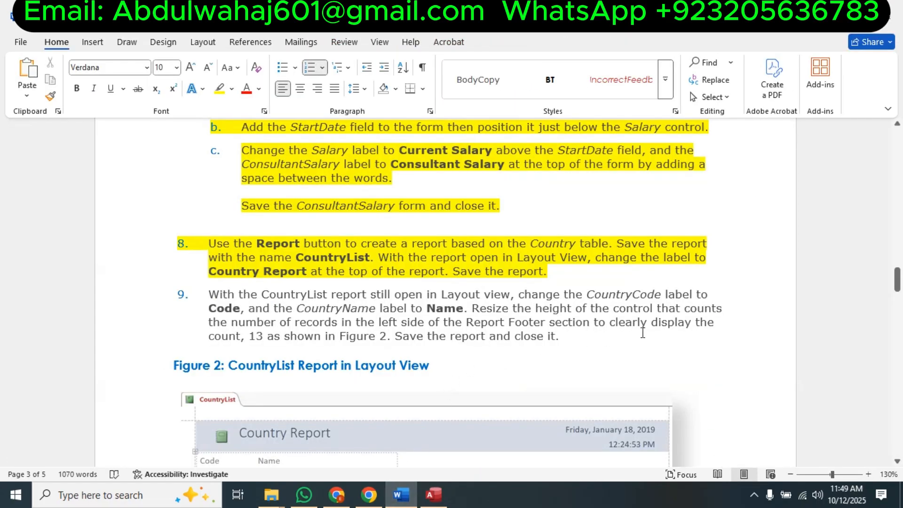
{"action": "scroll", "coordinate": [451, 341], "scroll_direction": "down", "scroll_amount": 8}
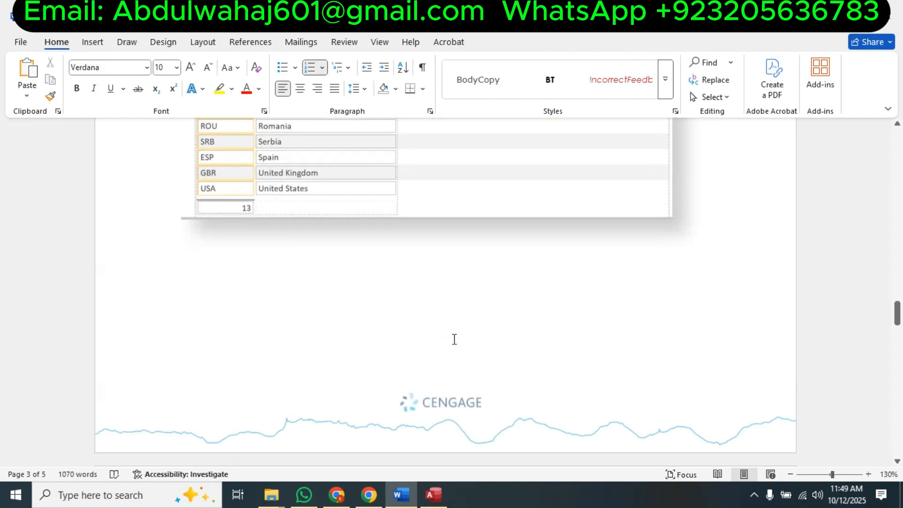
{"action": "scroll", "coordinate": [454, 339], "scroll_direction": "up", "scroll_amount": 5}
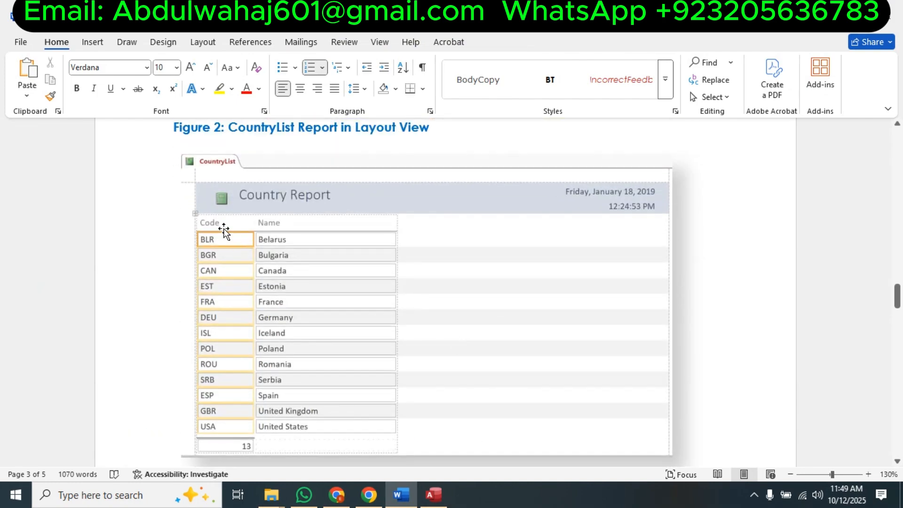
{"action": "left_click", "coordinate": [434, 495]}
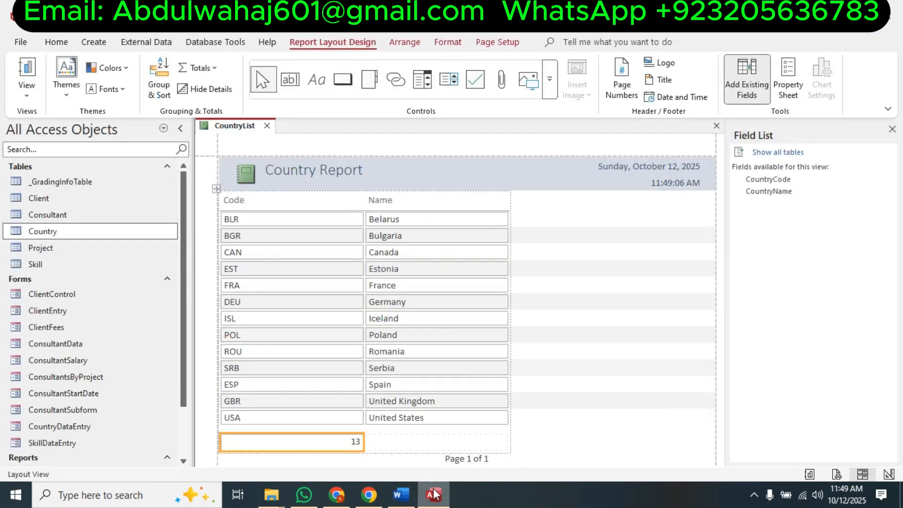
Save the CountryList report, then switch to Word and read the Report Wizard instructions in step 10.
{"action": "right_click", "coordinate": [235, 128]}
{"action": "left_click", "coordinate": [253, 140]}
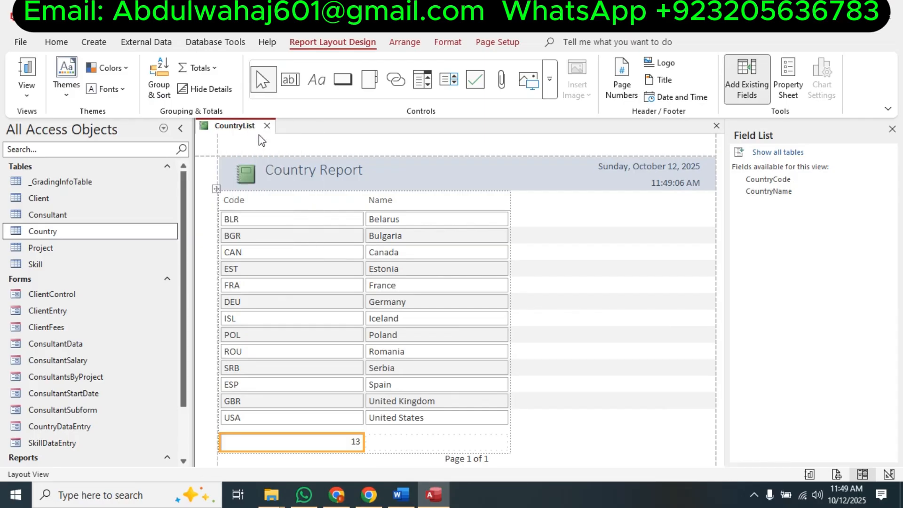
{"action": "left_click", "coordinate": [401, 495]}
{"action": "scroll", "coordinate": [292, 294], "scroll_direction": "down", "scroll_amount": 15}
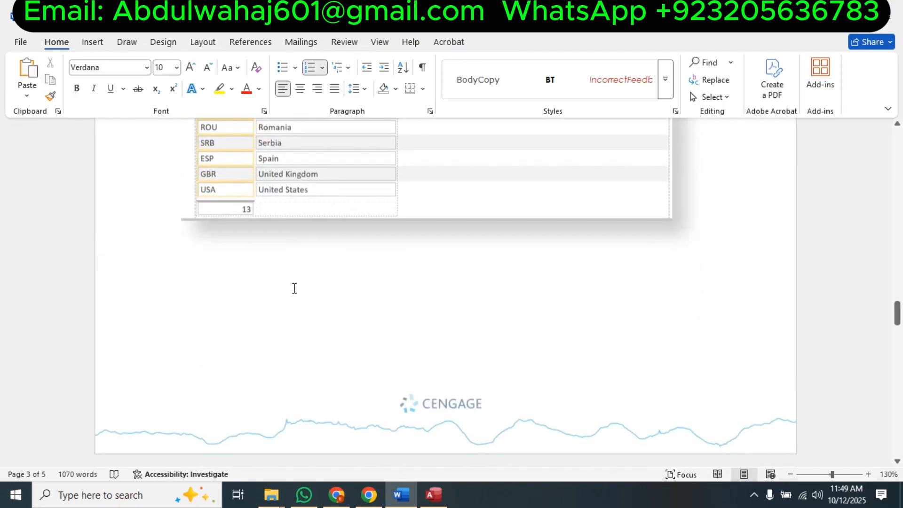
{"action": "scroll", "coordinate": [294, 289], "scroll_direction": "up", "scroll_amount": 5}
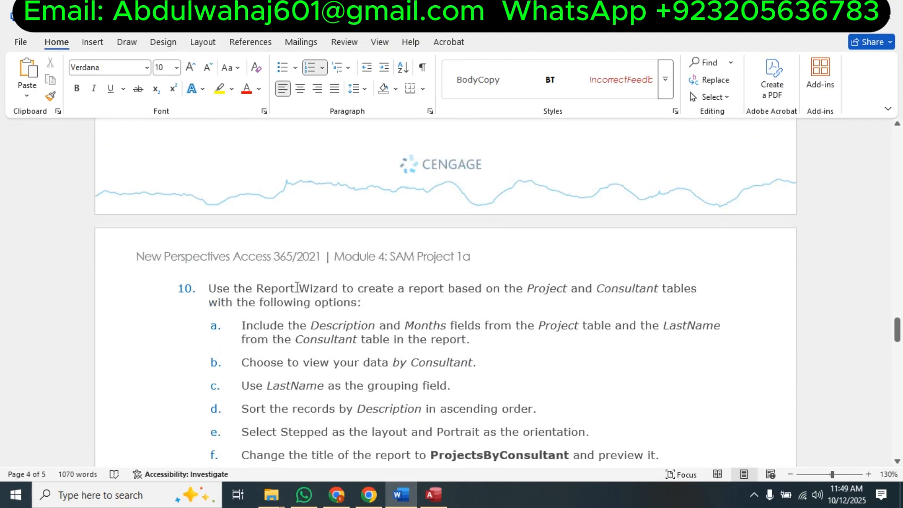
{"action": "scroll", "coordinate": [297, 287], "scroll_direction": "down", "scroll_amount": 5}
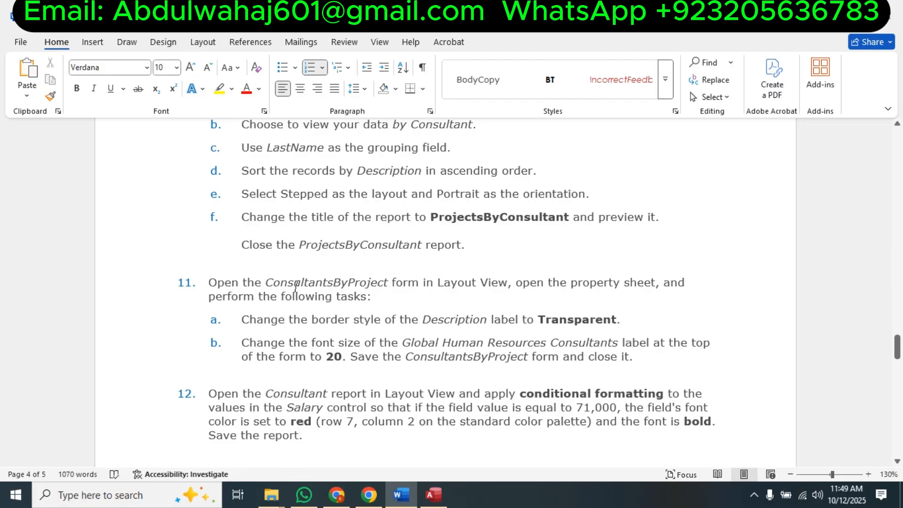
{"action": "scroll", "coordinate": [296, 286], "scroll_direction": "up", "scroll_amount": 5}
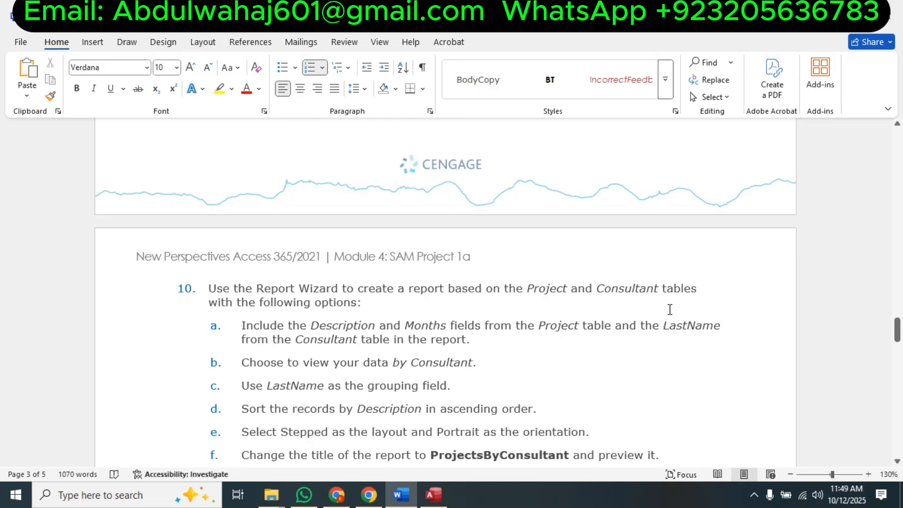
Return to Access, then save and close the CountryList report.
{"action": "left_click", "coordinate": [433, 495]}
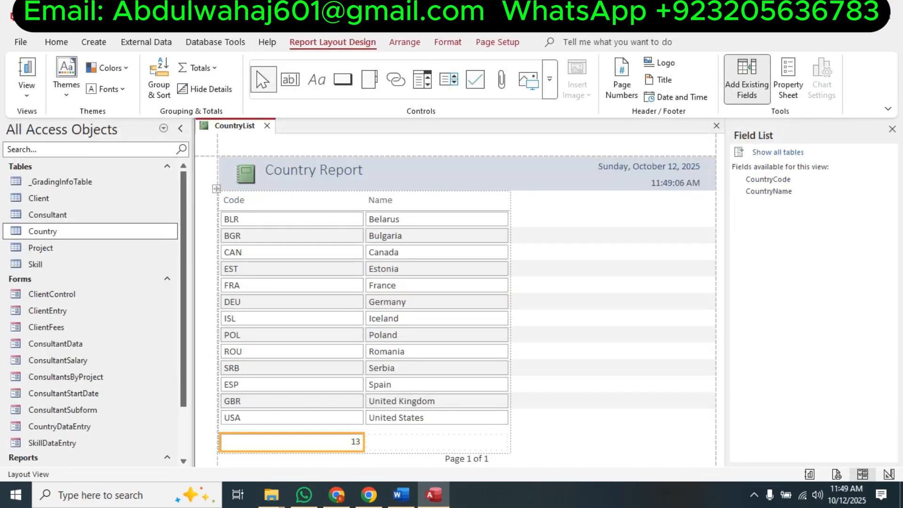
{"action": "right_click", "coordinate": [233, 129]}
{"action": "left_click", "coordinate": [256, 137]}
{"action": "left_click", "coordinate": [269, 127]}
Start the Report Wizard, check the required fields in Word, then add Description and Months from the Project table in Access.
{"action": "left_click", "coordinate": [94, 42]}
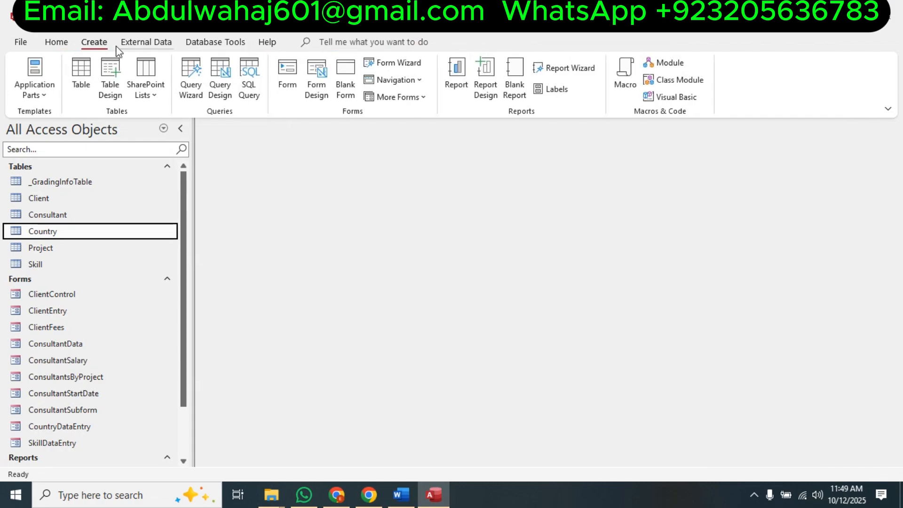
{"action": "left_click", "coordinate": [557, 70]}
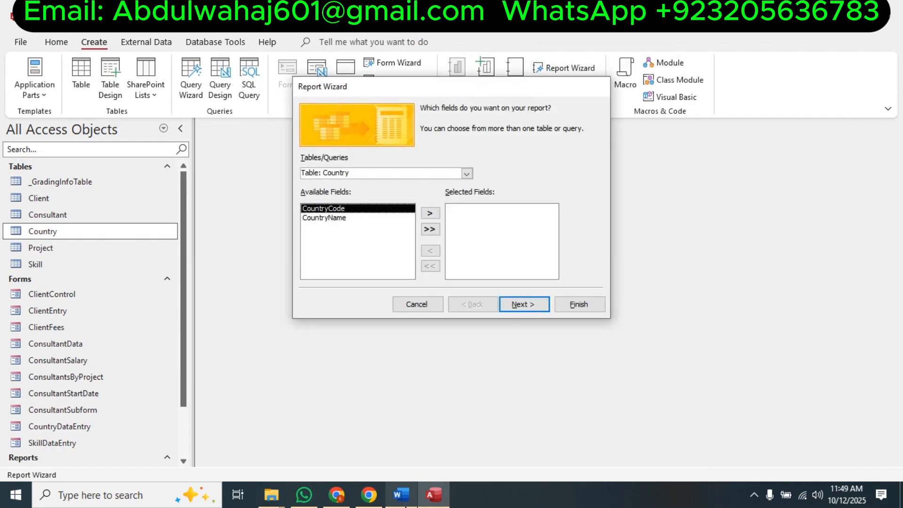
{"action": "left_click", "coordinate": [401, 496]}
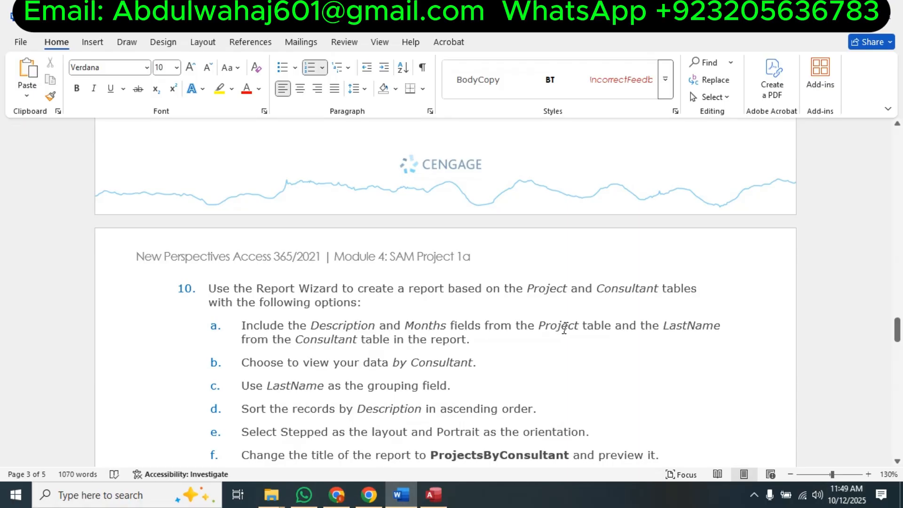
{"action": "left_click", "coordinate": [433, 495]}
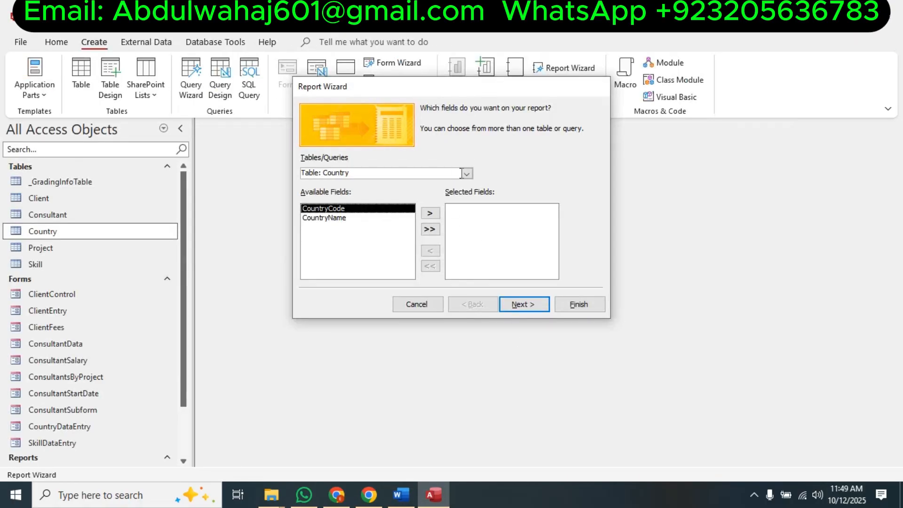
{"action": "left_click", "coordinate": [466, 173]}
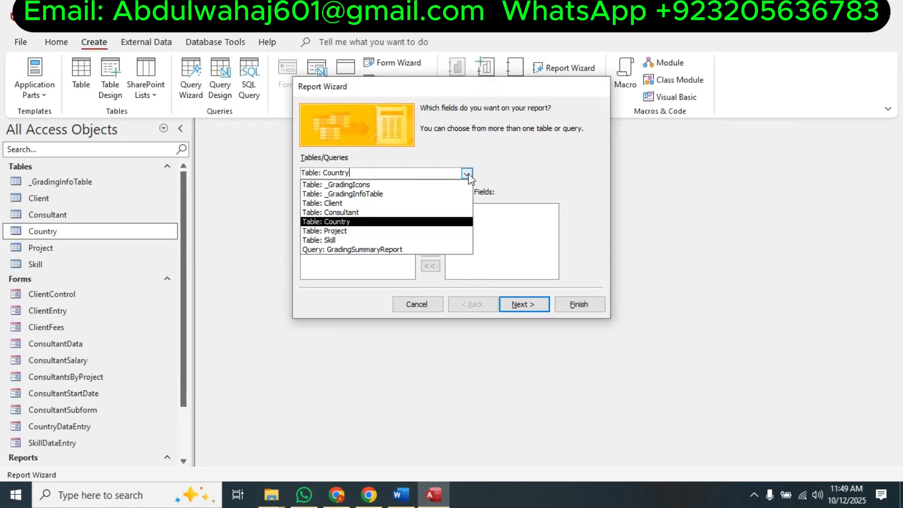
{"action": "left_click", "coordinate": [350, 231]}
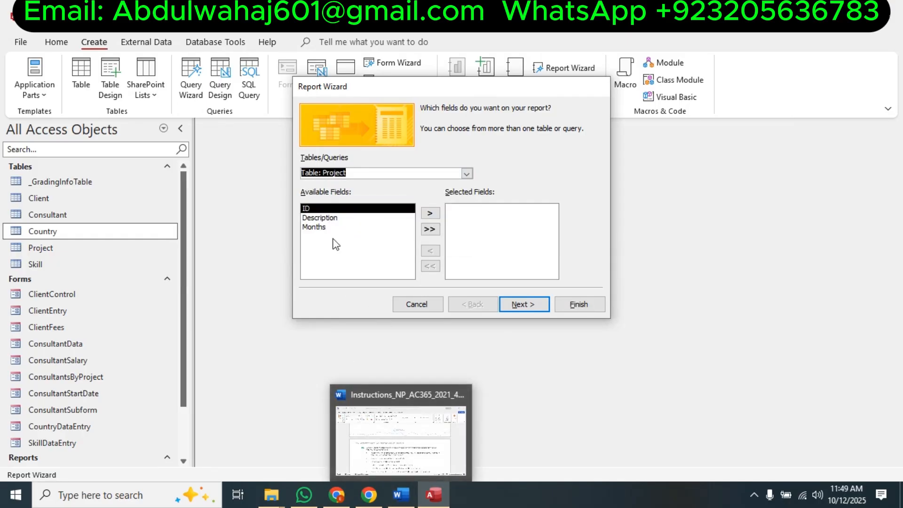
{"action": "left_click", "coordinate": [323, 218]}
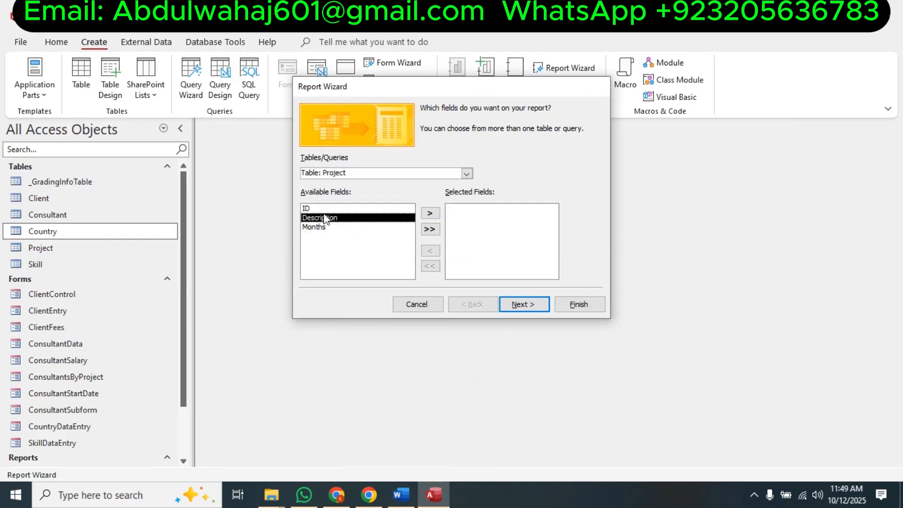
{"action": "left_click", "coordinate": [432, 215]}
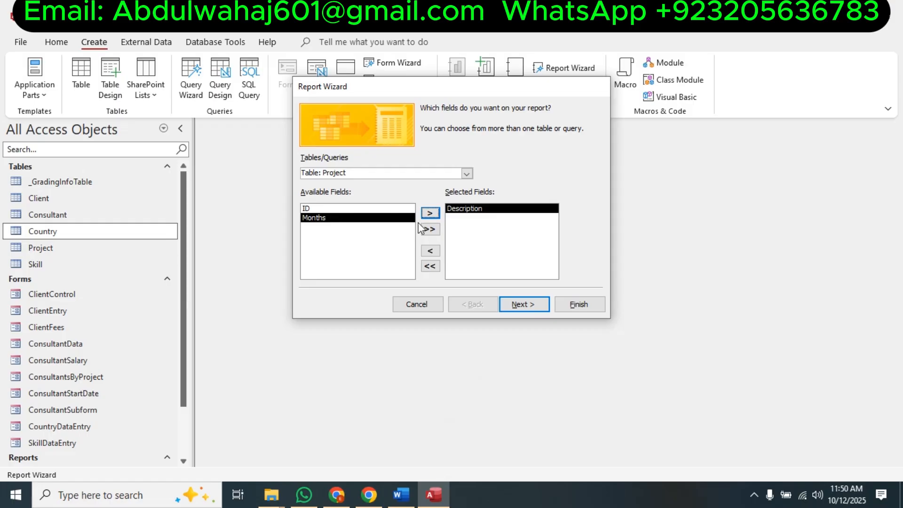
{"action": "left_click", "coordinate": [428, 217]}
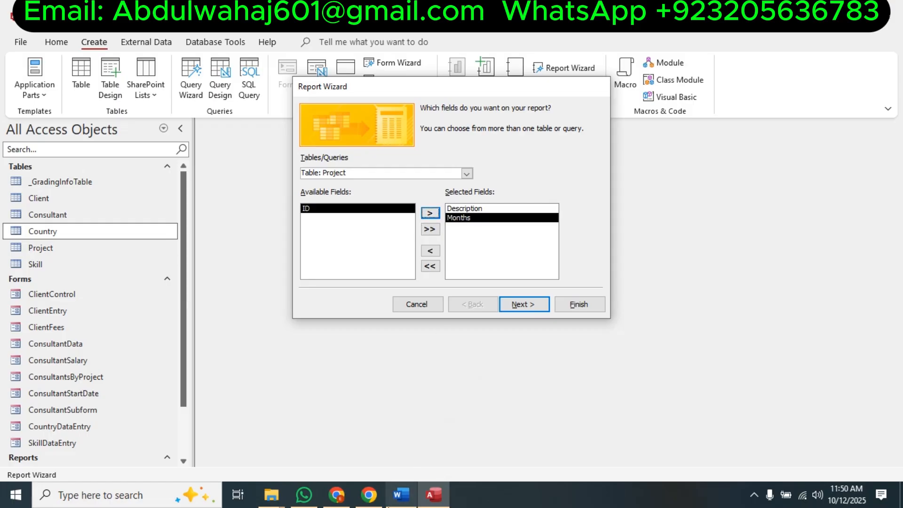
Check the field list in Word, then add LastName from the Consultant table in Access and continue the Report Wizard.
{"action": "left_click", "coordinate": [400, 495]}
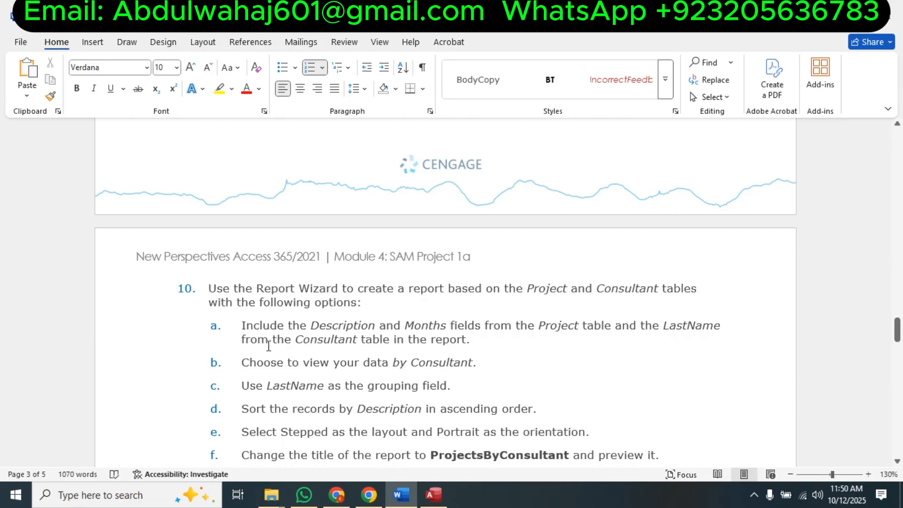
{"action": "left_click", "coordinate": [433, 495]}
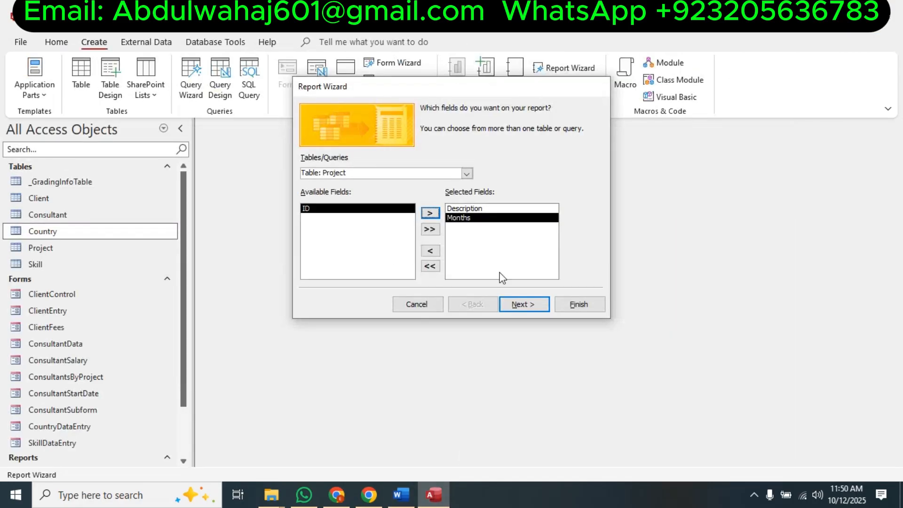
{"action": "left_click", "coordinate": [466, 174]}
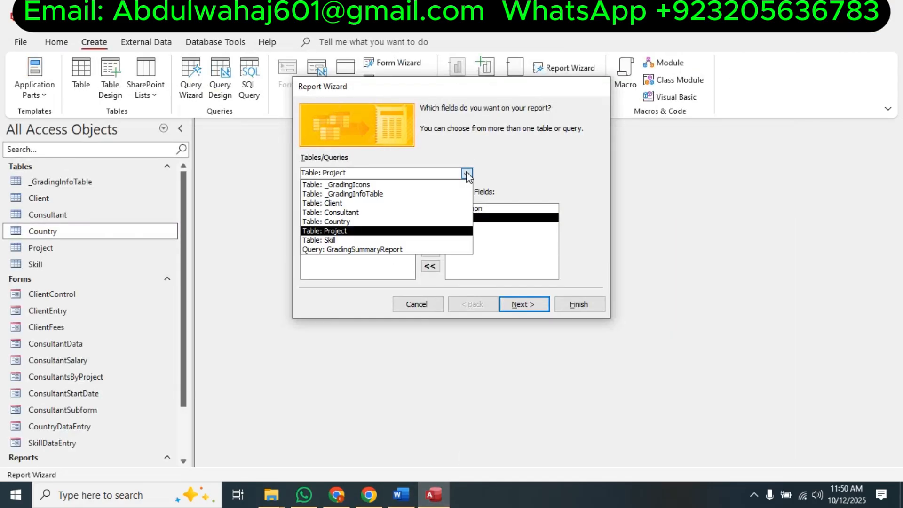
{"action": "left_click", "coordinate": [366, 213]}
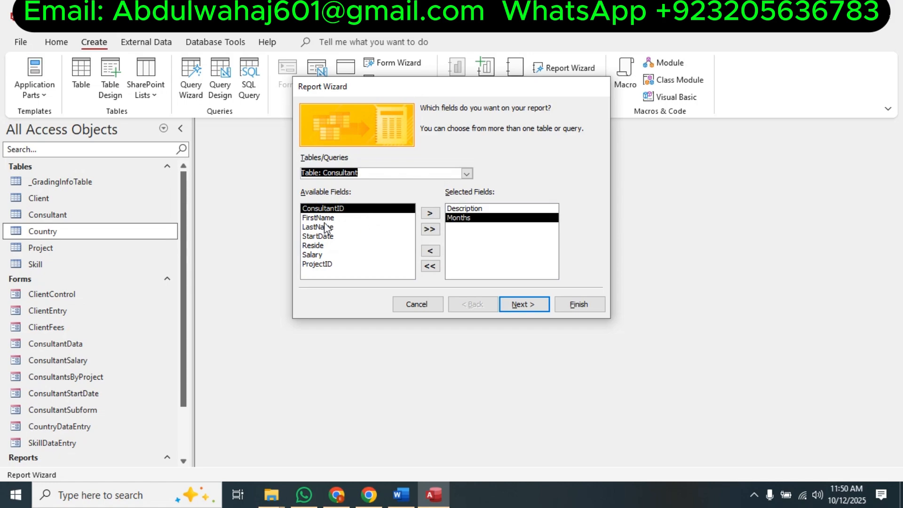
{"action": "left_click", "coordinate": [325, 227]}
{"action": "left_click", "coordinate": [430, 213]}
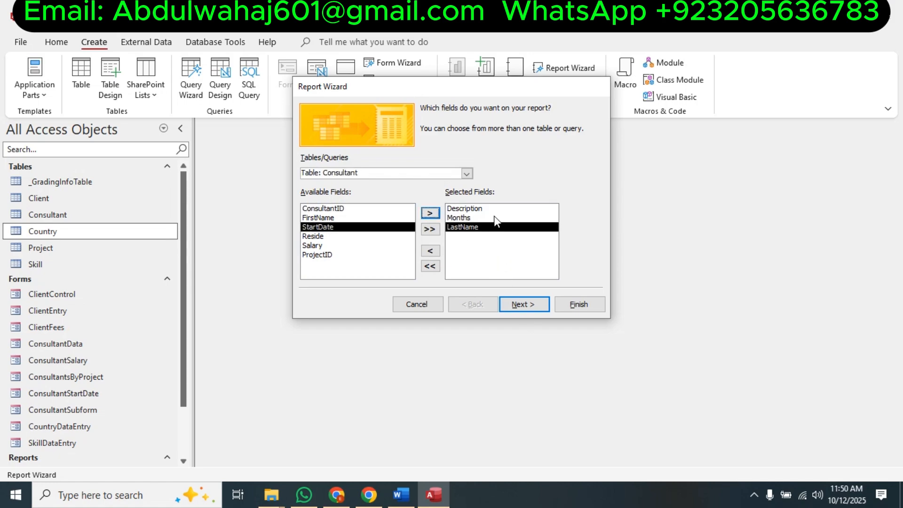
{"action": "left_click", "coordinate": [520, 305]}
Check the data view instruction in Word, then set the Report Wizard in Access to view the data by Consultant.
{"action": "left_click", "coordinate": [401, 495]}
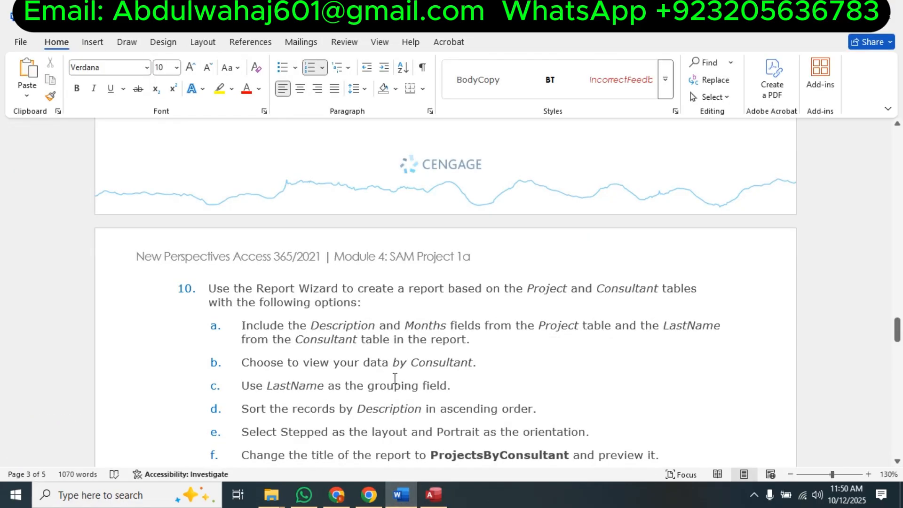
{"action": "left_click", "coordinate": [433, 495]}
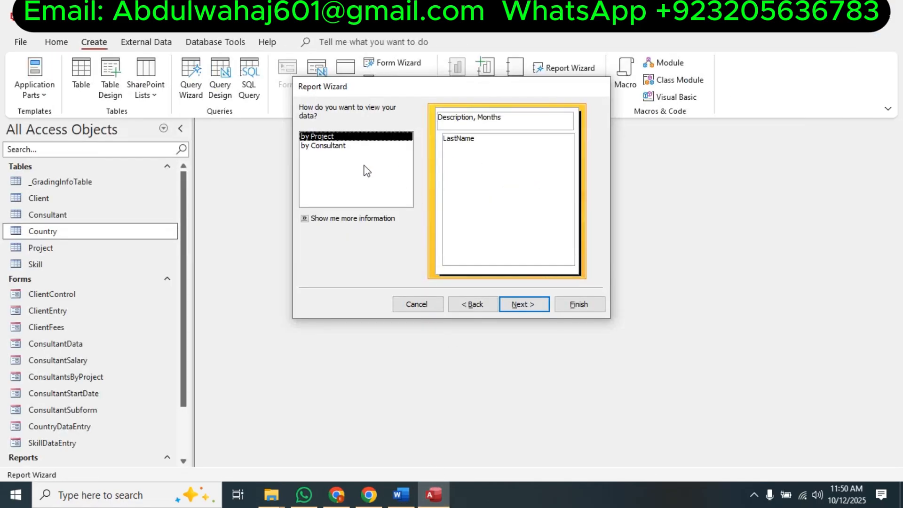
{"action": "left_click", "coordinate": [334, 146]}
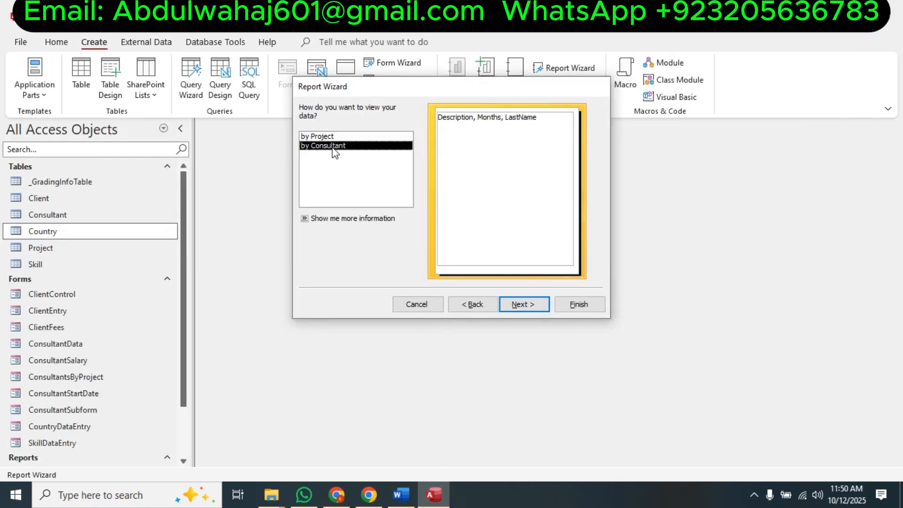
{"action": "left_click", "coordinate": [535, 306]}
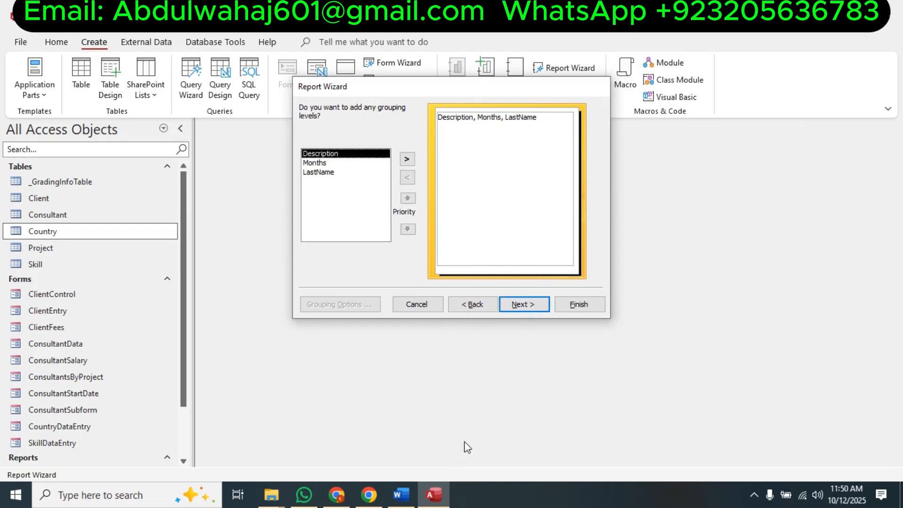
Check the grouping instruction in Word, then add LastName as the grouping field in the Access Report Wizard.
{"action": "left_click", "coordinate": [400, 495]}
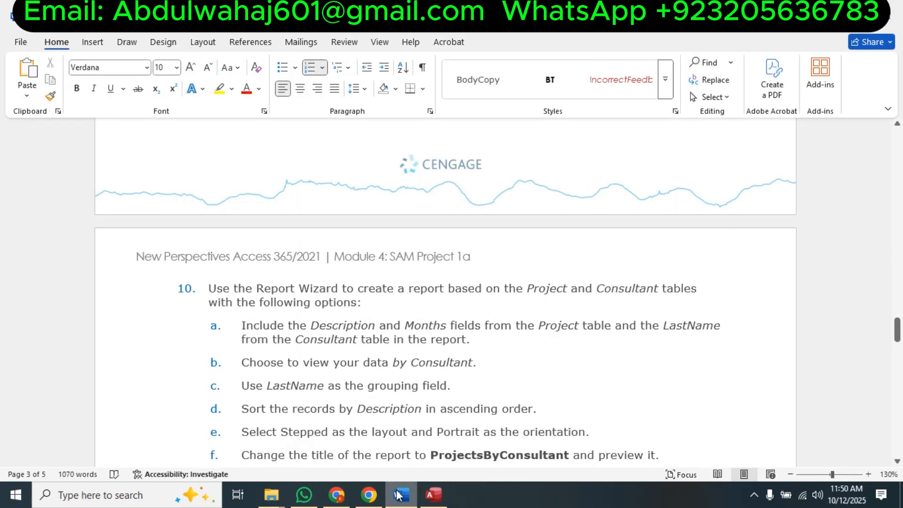
{"action": "left_click", "coordinate": [398, 495]}
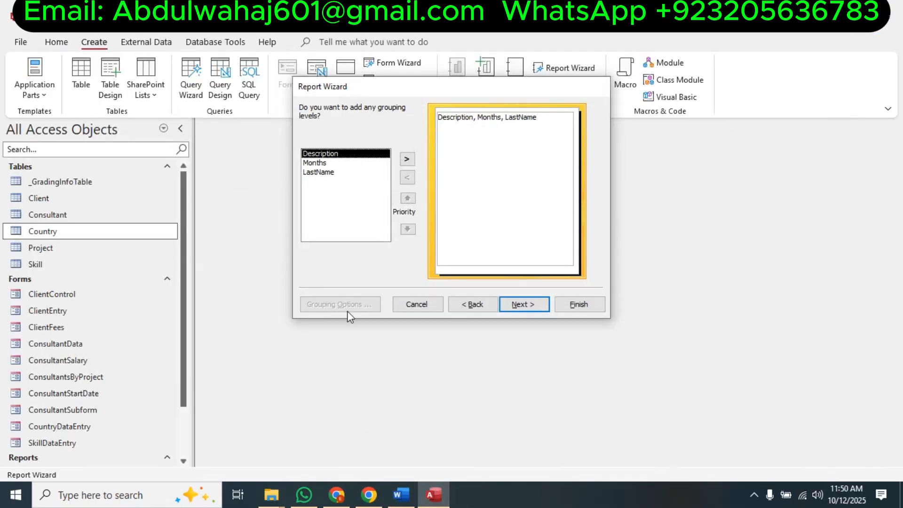
{"action": "left_click", "coordinate": [320, 172]}
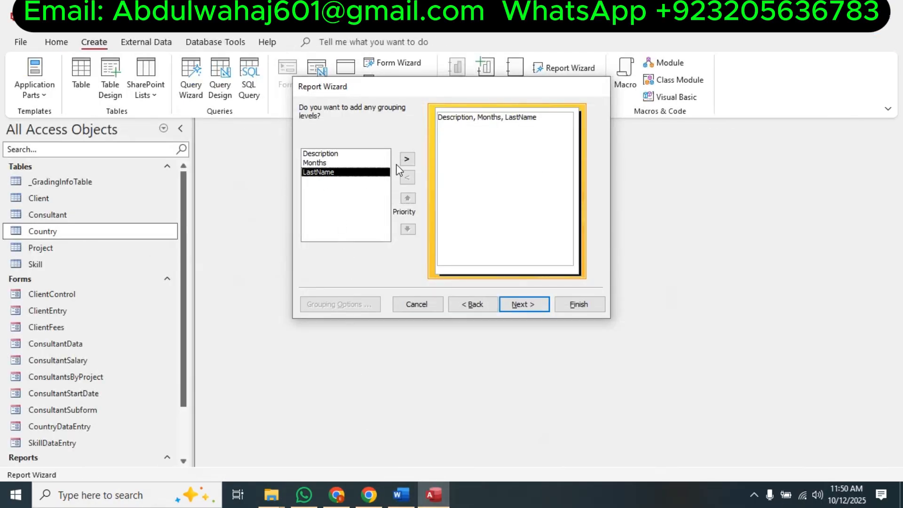
{"action": "left_click", "coordinate": [408, 160]}
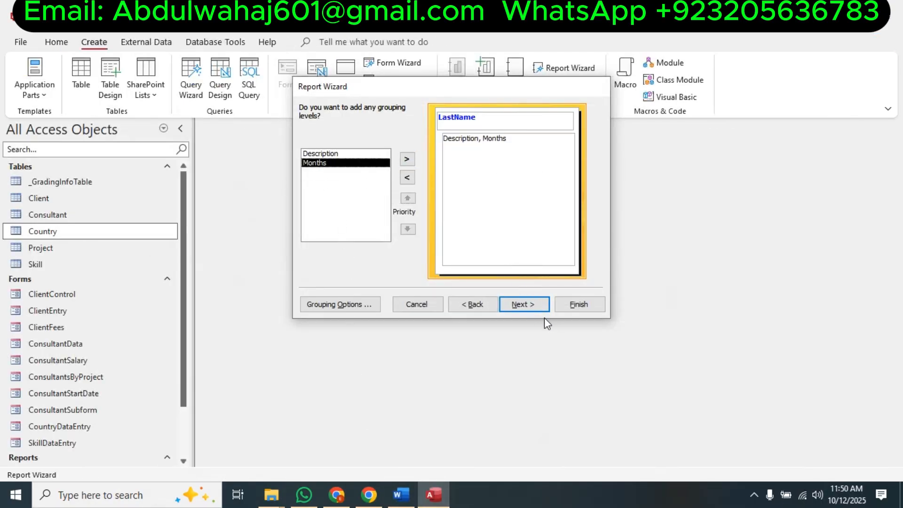
{"action": "left_click", "coordinate": [534, 308]}
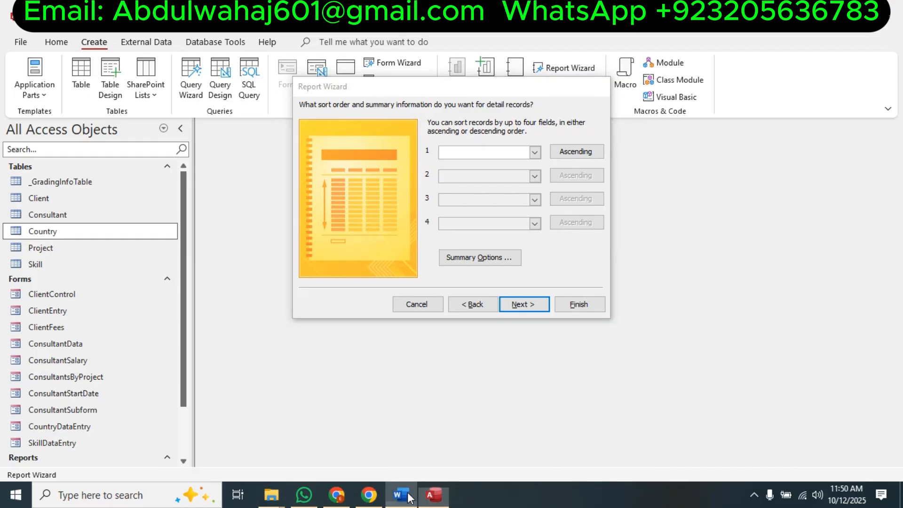
Check the sorting instruction in Word, then sort the report's records by Description in ascending order in Access.
{"action": "left_click", "coordinate": [400, 495]}
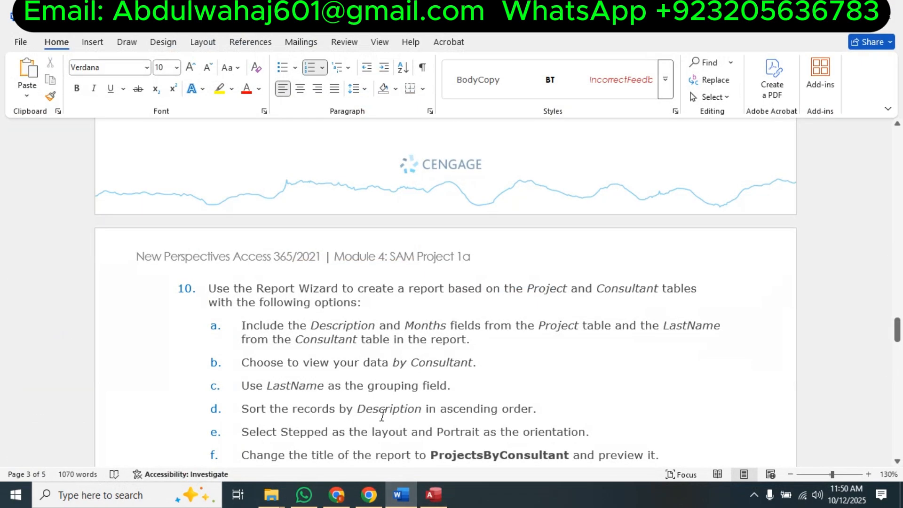
{"action": "left_click", "coordinate": [433, 495]}
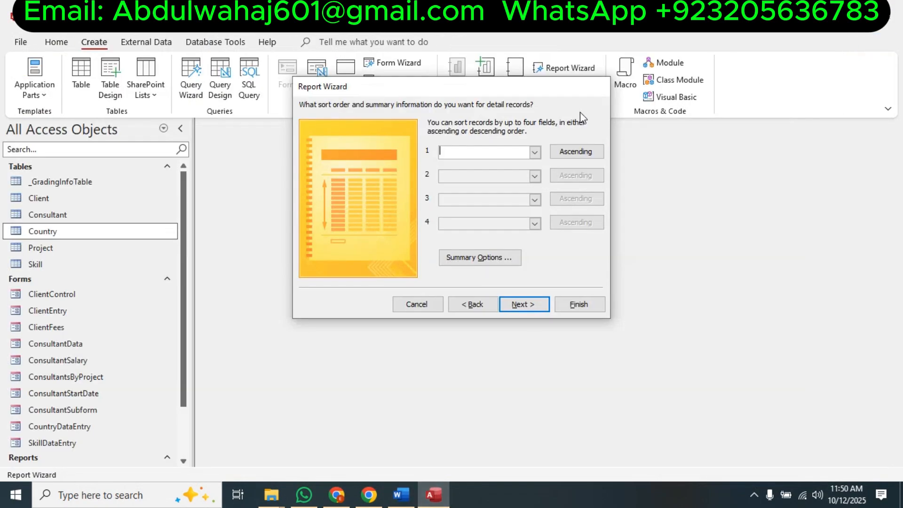
{"action": "left_click", "coordinate": [535, 152]}
{"action": "left_click", "coordinate": [498, 174]}
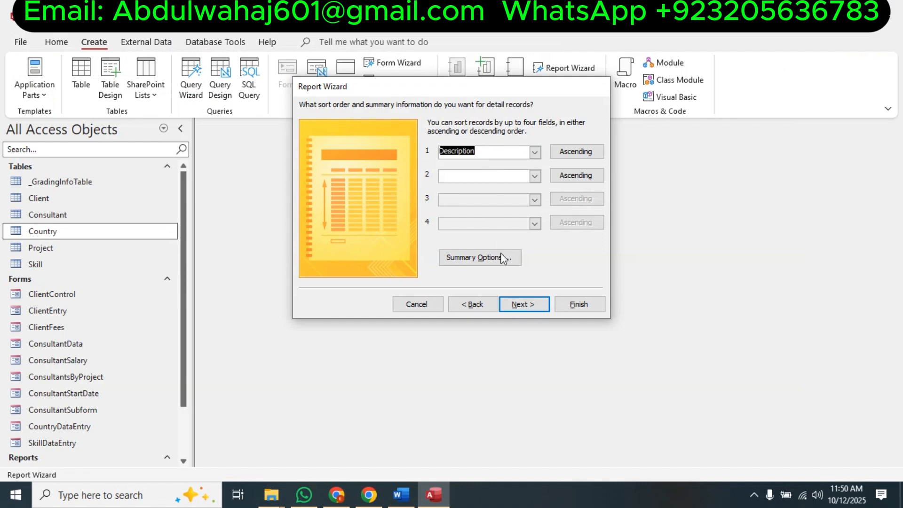
Check the layout instruction in Word, then continue the Access Report Wizard with the Stepped layout and Portrait orientation.
{"action": "left_click", "coordinate": [401, 494]}
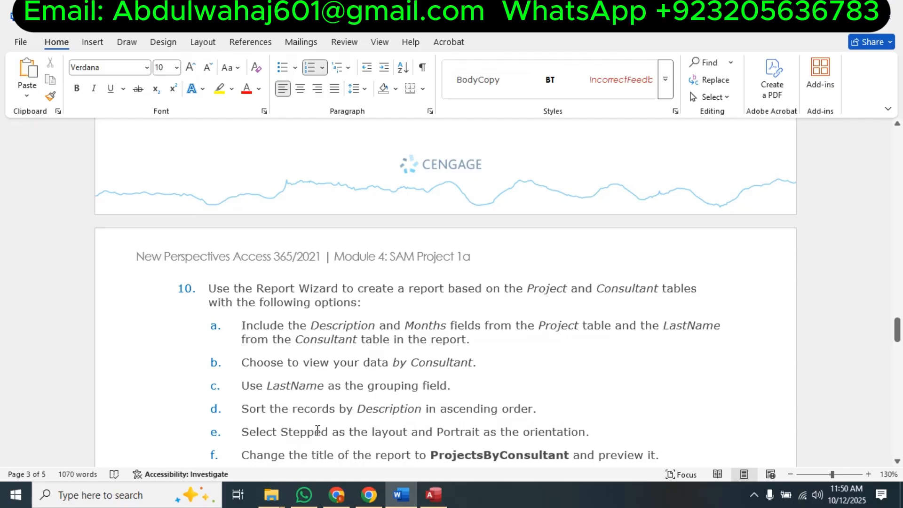
{"action": "left_click", "coordinate": [432, 495]}
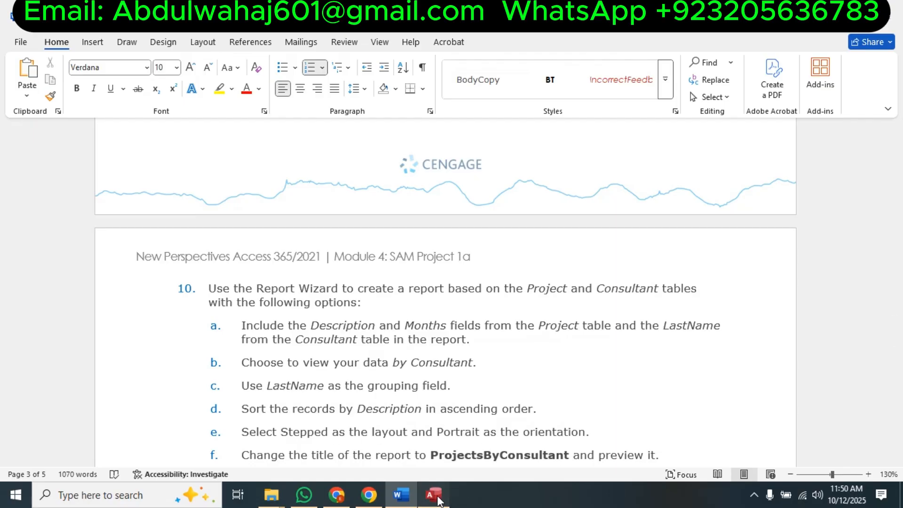
{"action": "left_click", "coordinate": [523, 309]}
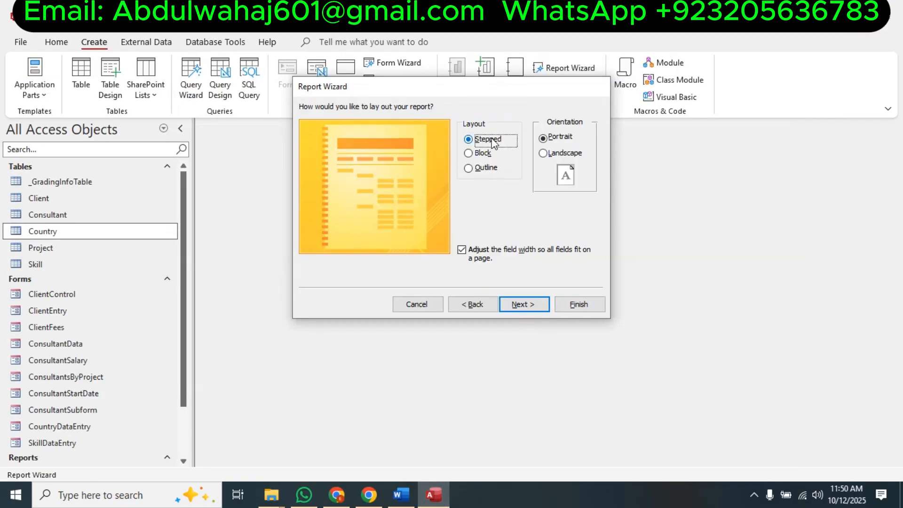
{"action": "left_click", "coordinate": [538, 306]}
Switch to Word and copy the report title ProjectsByConsultant from instruction 10f.
{"action": "left_click", "coordinate": [399, 505]}
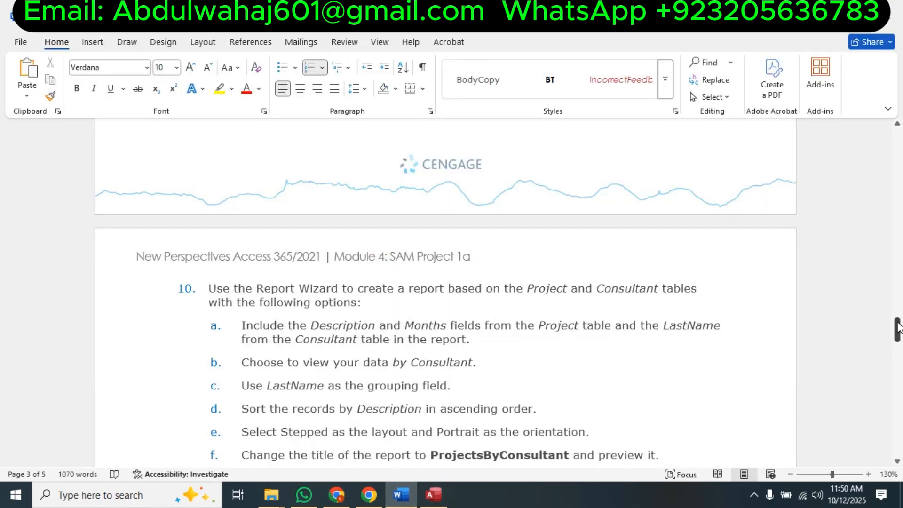
{"action": "left_click_drag", "start_coordinate": [898, 329], "coordinate": [897, 337]}
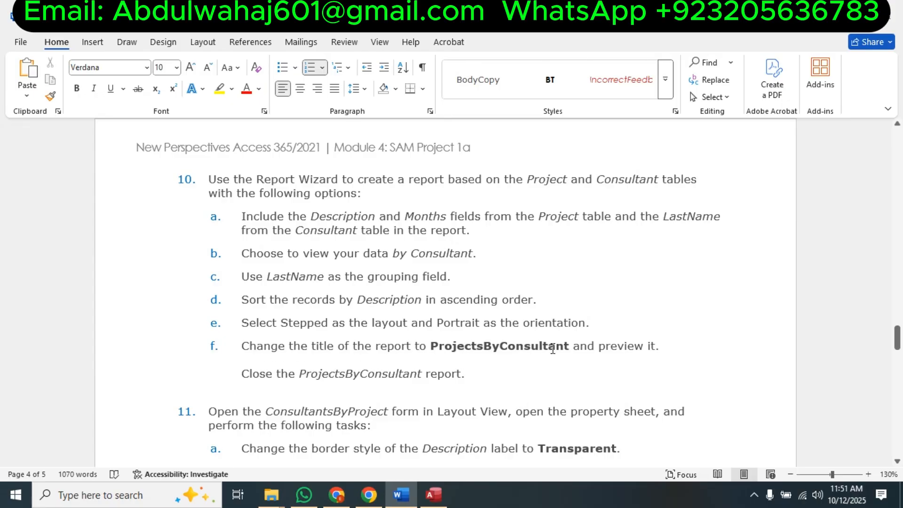
{"action": "double_click", "coordinate": [472, 345]}
{"action": "right_click", "coordinate": [473, 346]}
{"action": "left_click", "coordinate": [496, 81]}
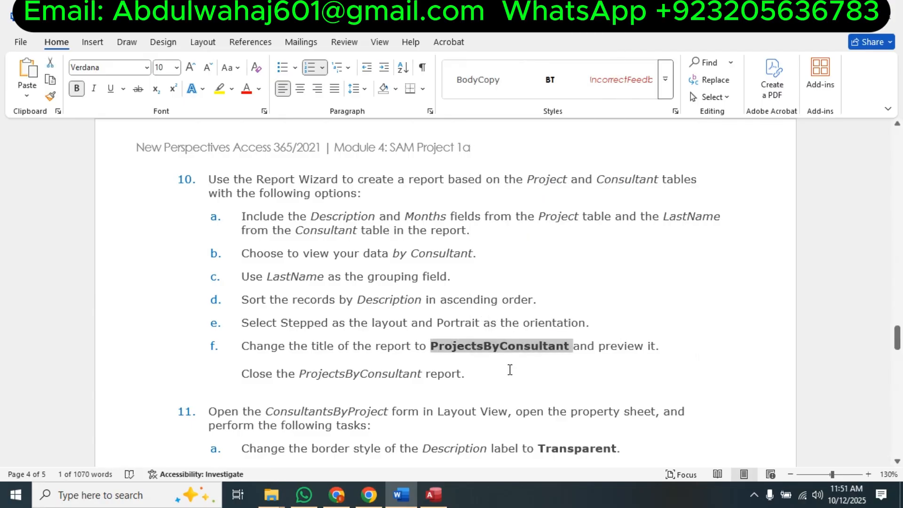
Switch to Access, title the report ProjectsByConsultant and finish the Report Wizard with the report previewed.
{"action": "left_click", "coordinate": [434, 494]}
{"action": "double_click", "coordinate": [451, 125]}
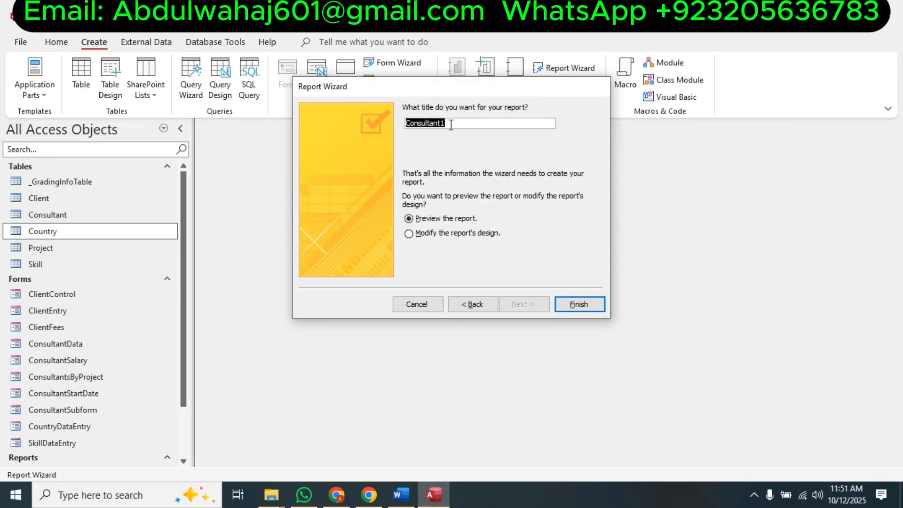
{"action": "key", "text": "ctrl+v"}
{"action": "left_click", "coordinate": [588, 305]}
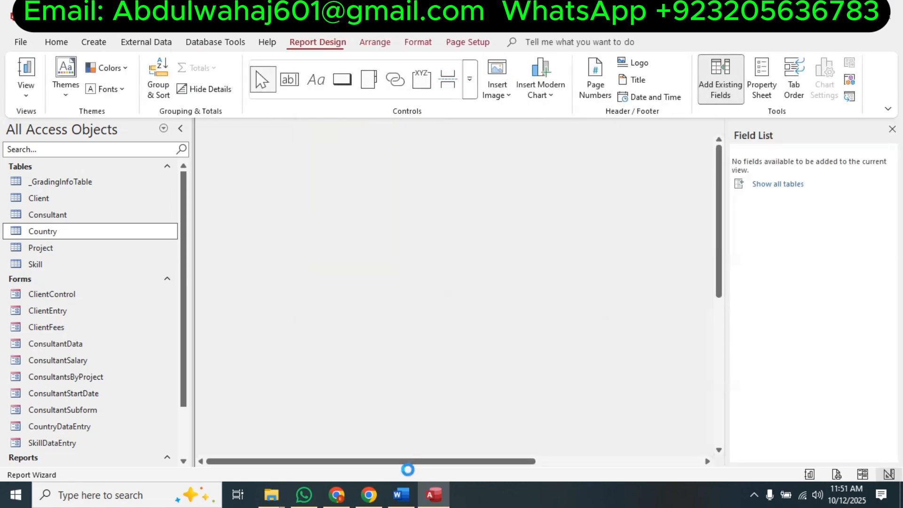
Switch to Word and highlight all of step 10, including its closing instruction, in yellow.
{"action": "left_click", "coordinate": [408, 494]}
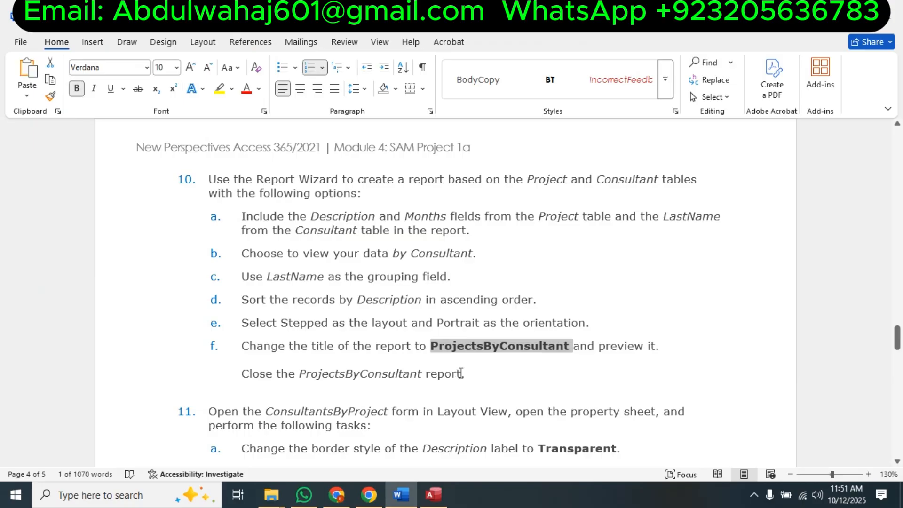
{"action": "left_click_drag", "start_coordinate": [465, 371], "coordinate": [209, 179]}
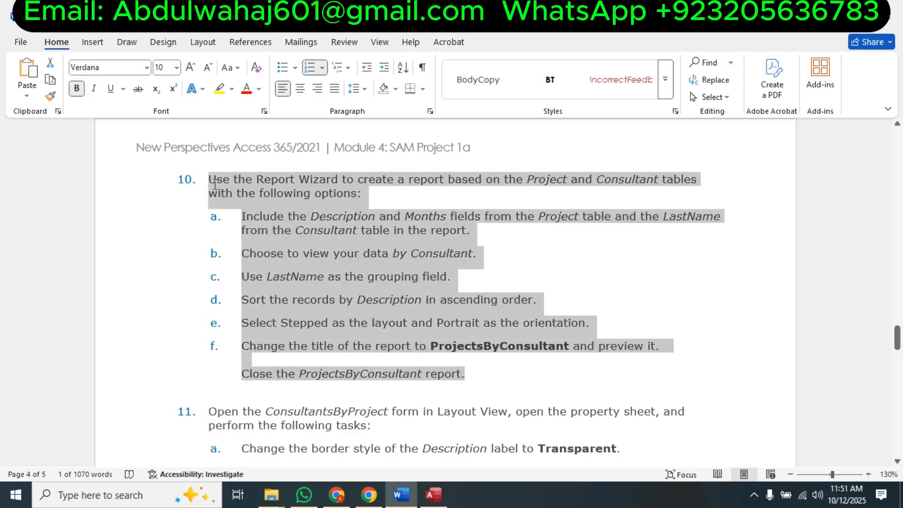
{"action": "left_click", "coordinate": [278, 161]}
{"action": "left_click", "coordinate": [290, 198]}
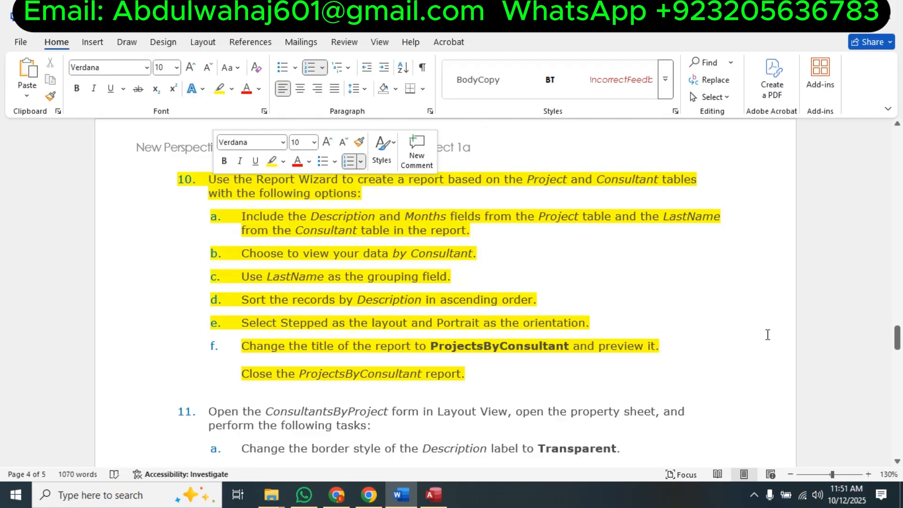
Switch to Access and close the ProjectsByConsultant report preview.
{"action": "left_click", "coordinate": [434, 495]}
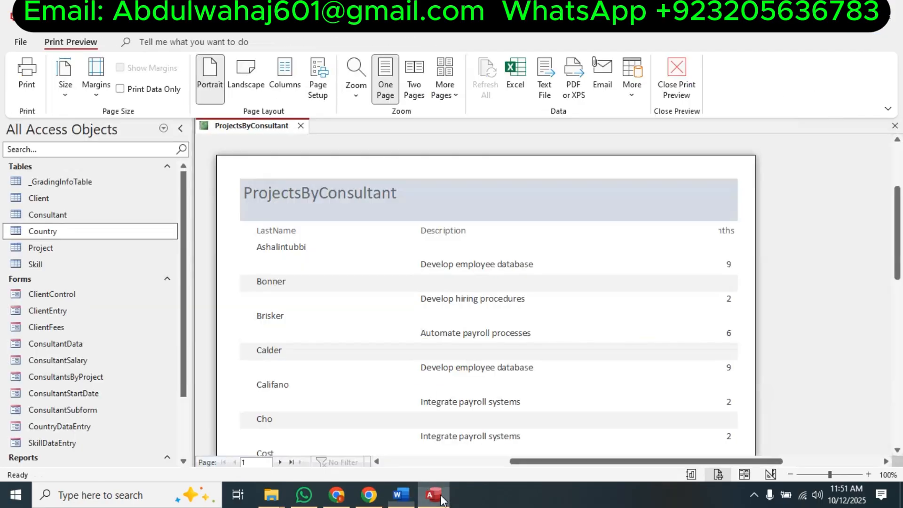
{"action": "right_click", "coordinate": [250, 123]}
{"action": "left_click", "coordinate": [270, 131]}
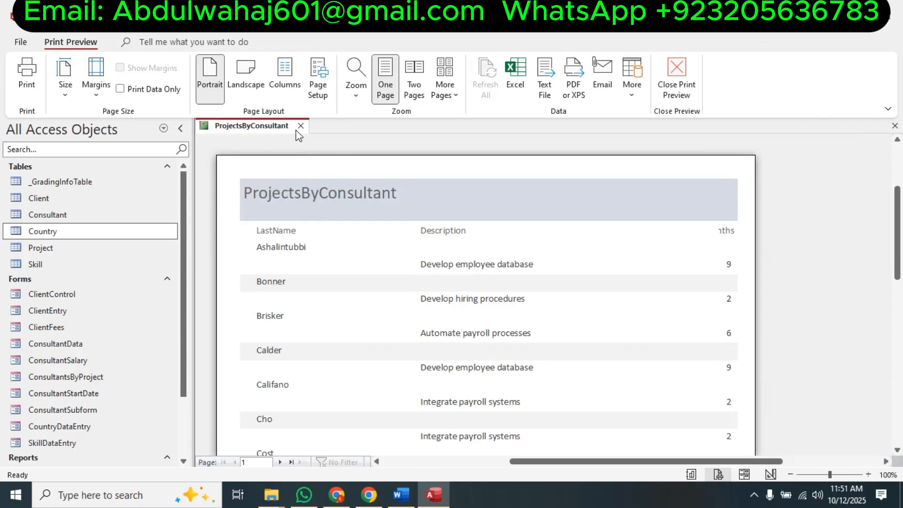
{"action": "left_click", "coordinate": [301, 125]}
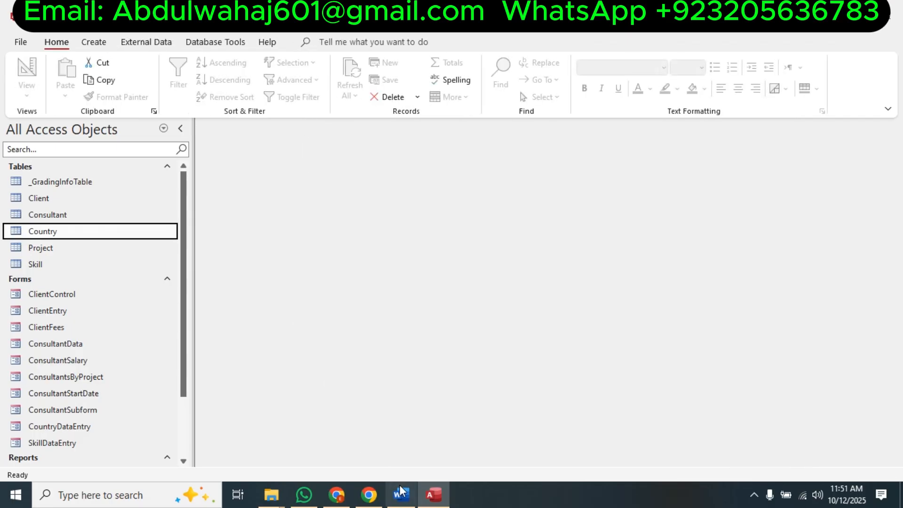
Switch to Word and read the step 11 instructions for the ConsultantsByProject form.
{"action": "left_click", "coordinate": [410, 496]}
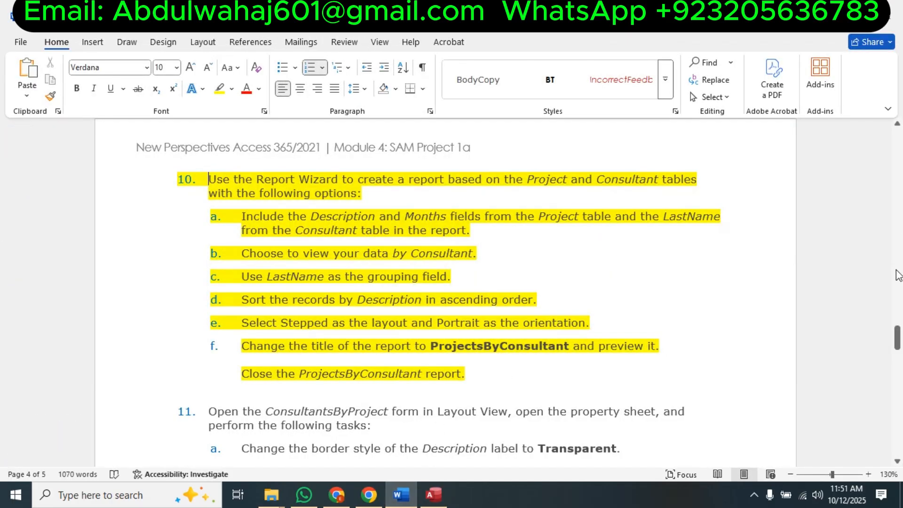
{"action": "left_click_drag", "start_coordinate": [897, 337], "coordinate": [899, 350]}
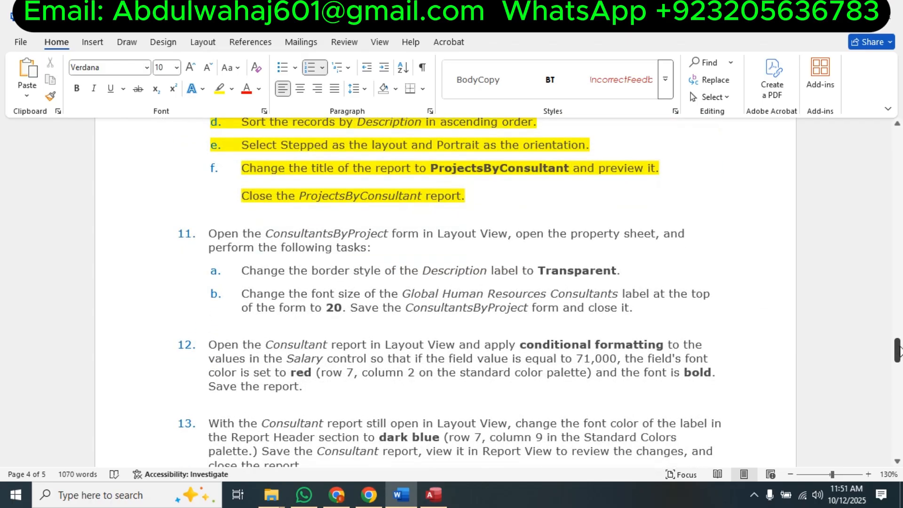